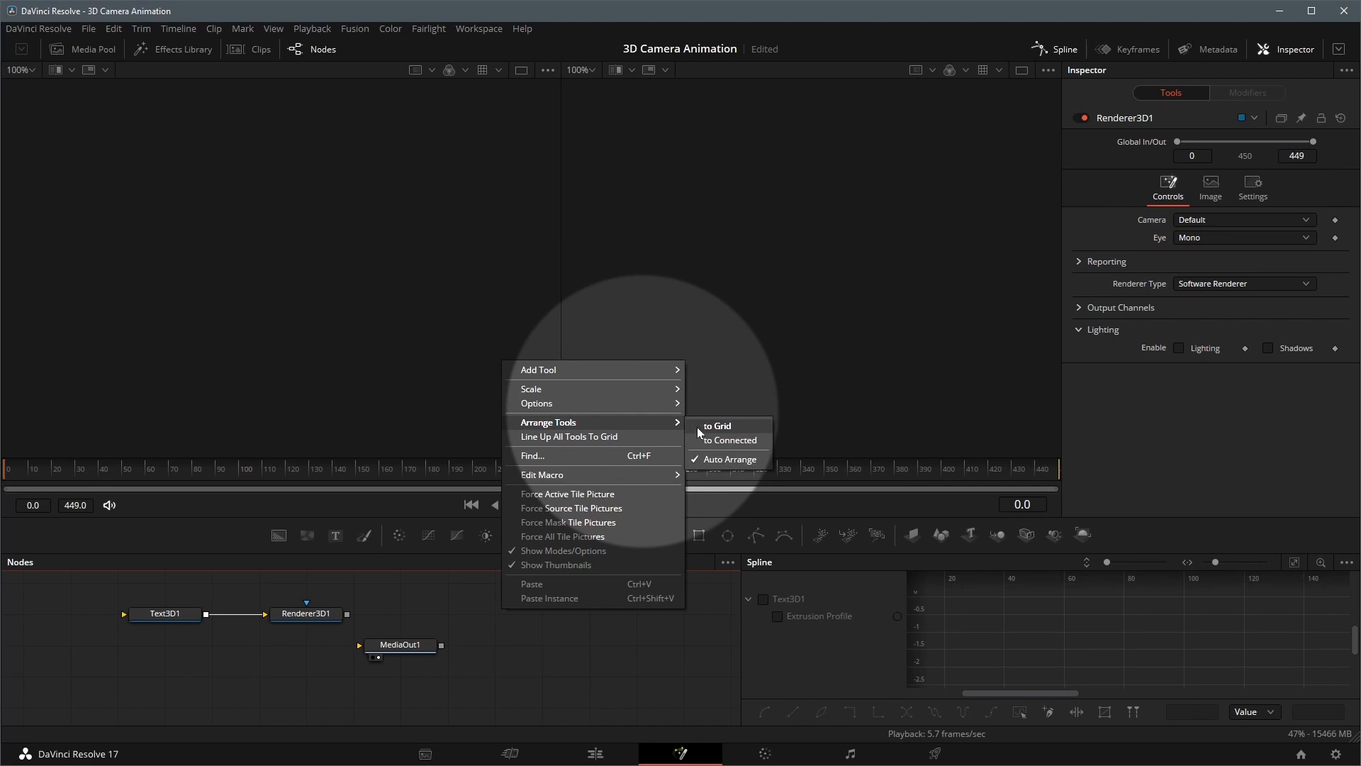
# Arrange the nodes to the grid and connect the Renderer3D1 output to MediaOut1
pyautogui.click(717, 426)
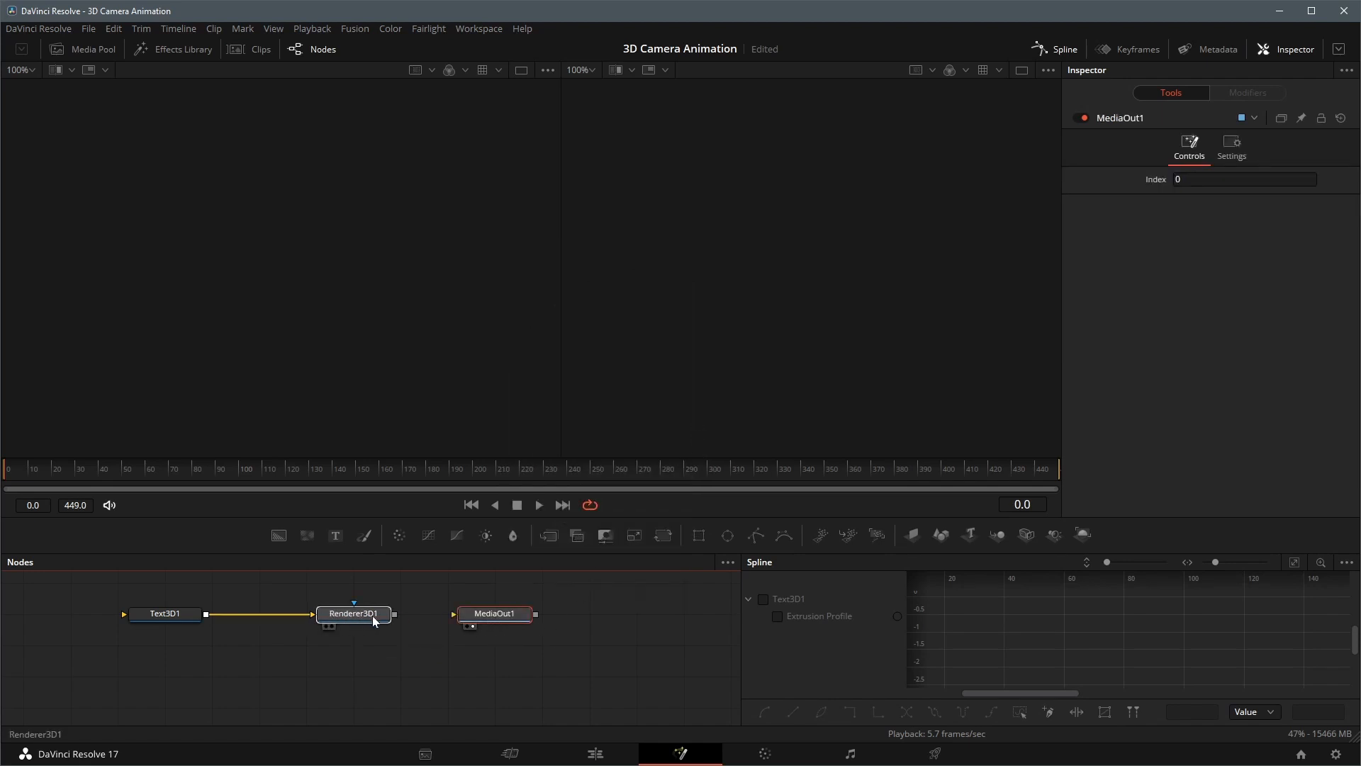
pyautogui.click(372, 615)
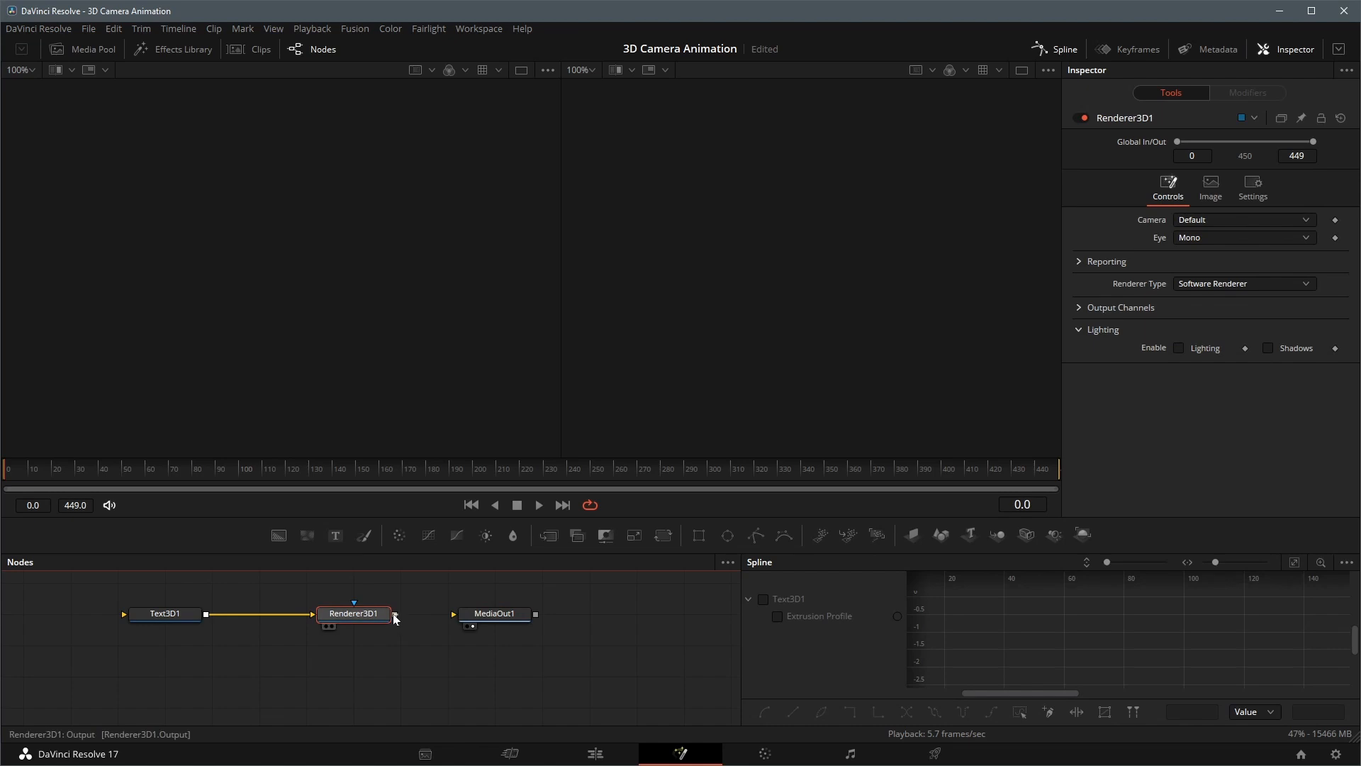
pyautogui.moveTo(395, 615); pyautogui.dragTo(455, 614)
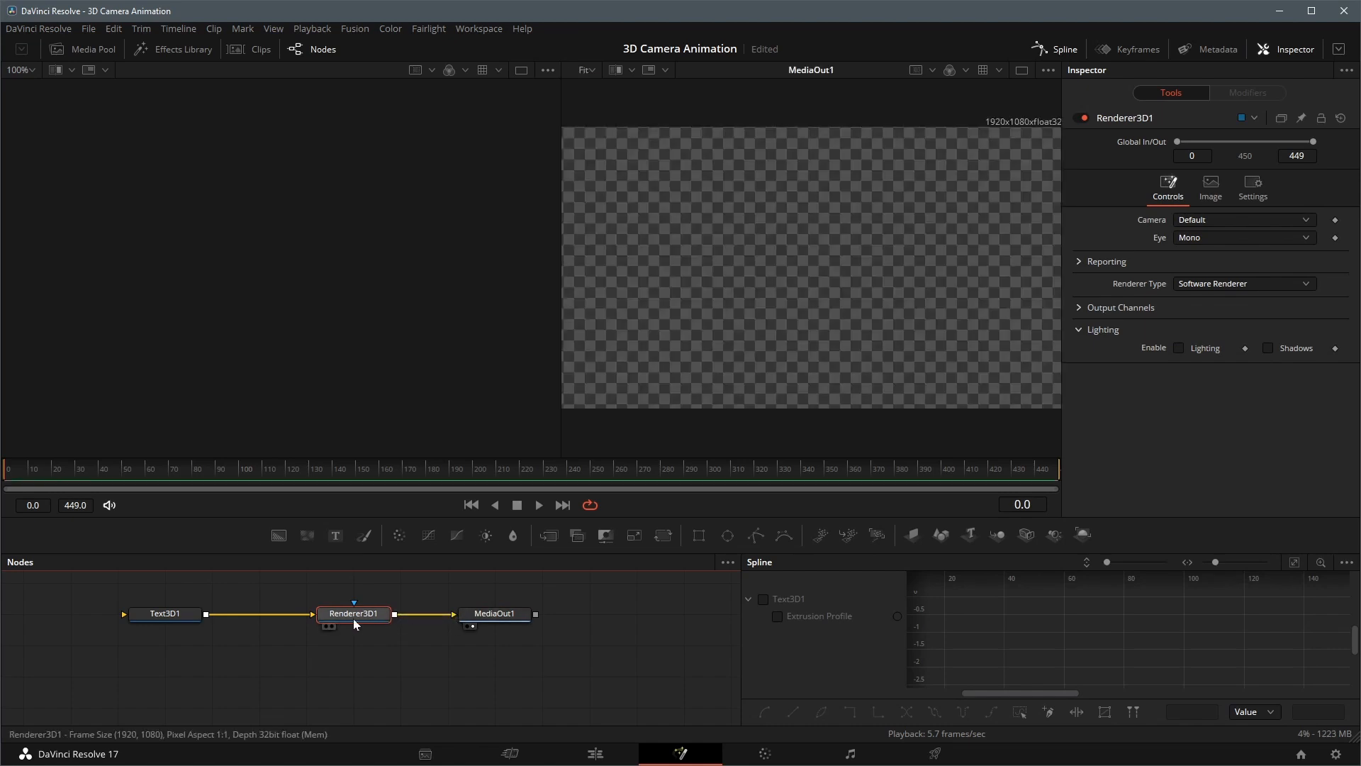
# Move the Text3D1 node farther from the renderer and set its text to CAMERA and ANIMATION on two lines
pyautogui.moveTo(136, 620); pyautogui.dragTo(88, 621)
pyautogui.click(1177, 213)
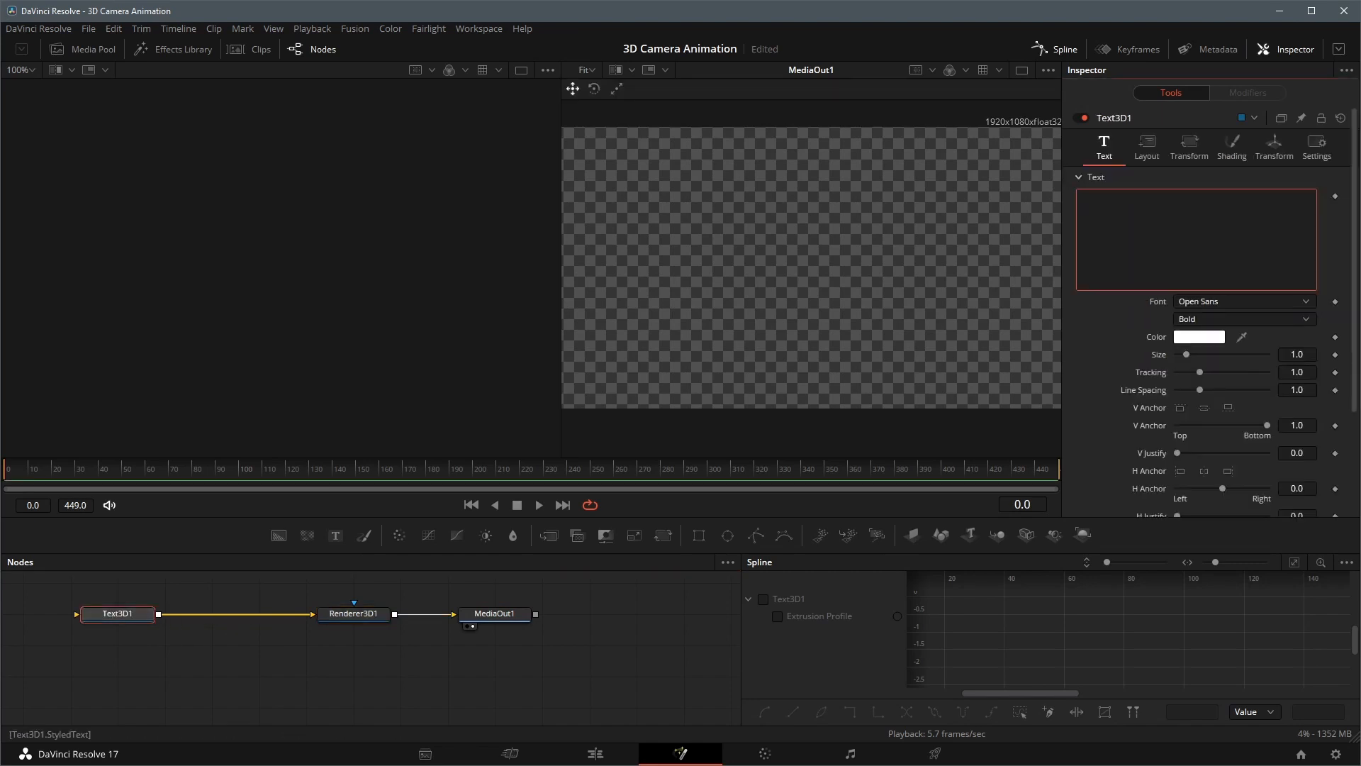
pyautogui.write('CAMERA')
pyautogui.press('Return')
pyautogui.write('AN')
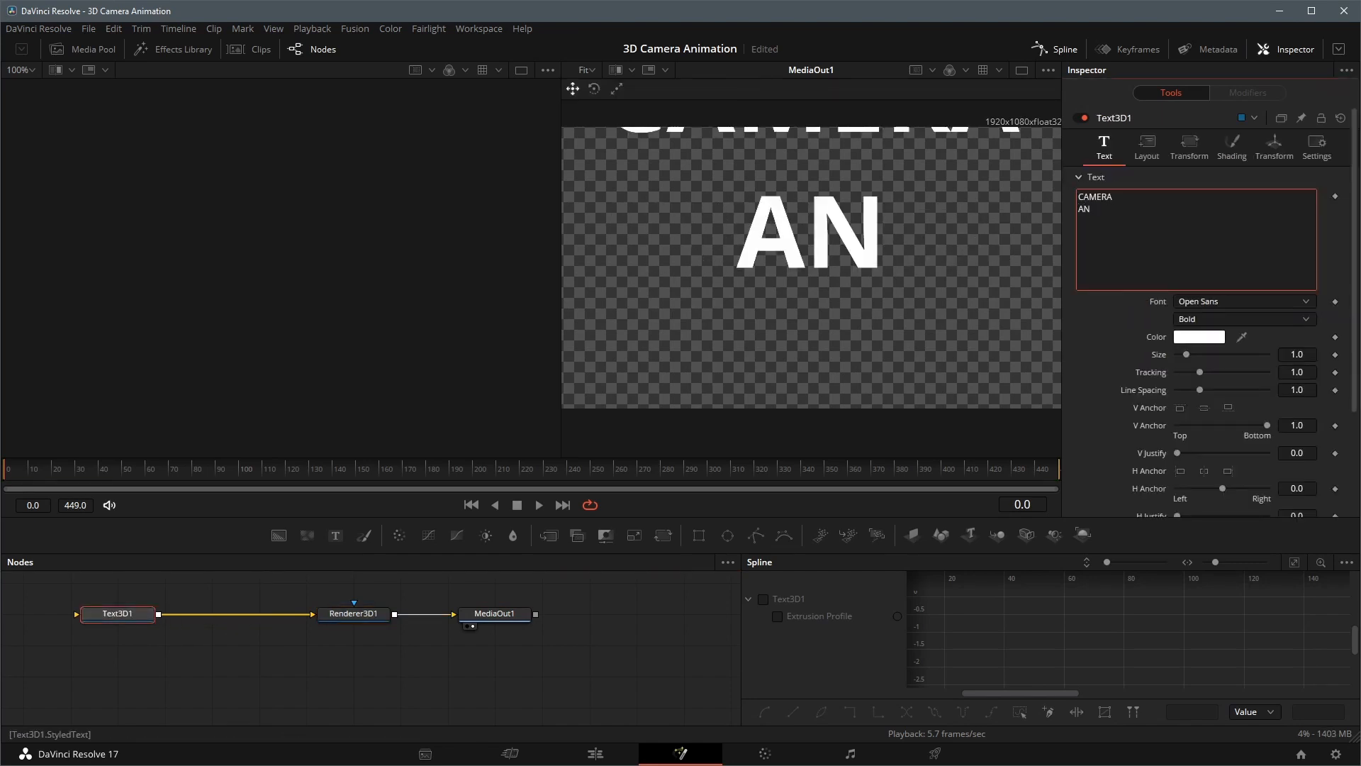
pyautogui.write('IMATION')
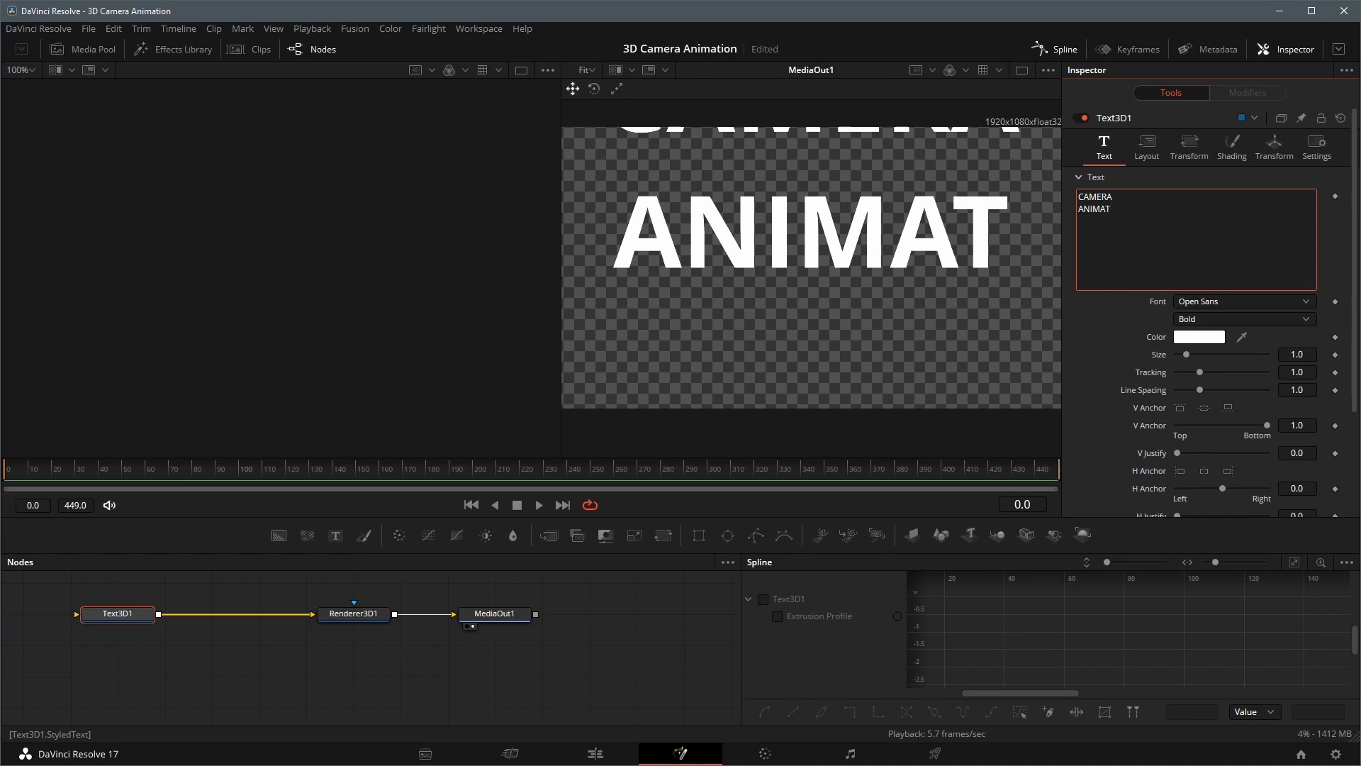
# Merge a second Text 3D node reading "3D" with the first text, and lay out the main node chain in a row
pyautogui.click(971, 534)
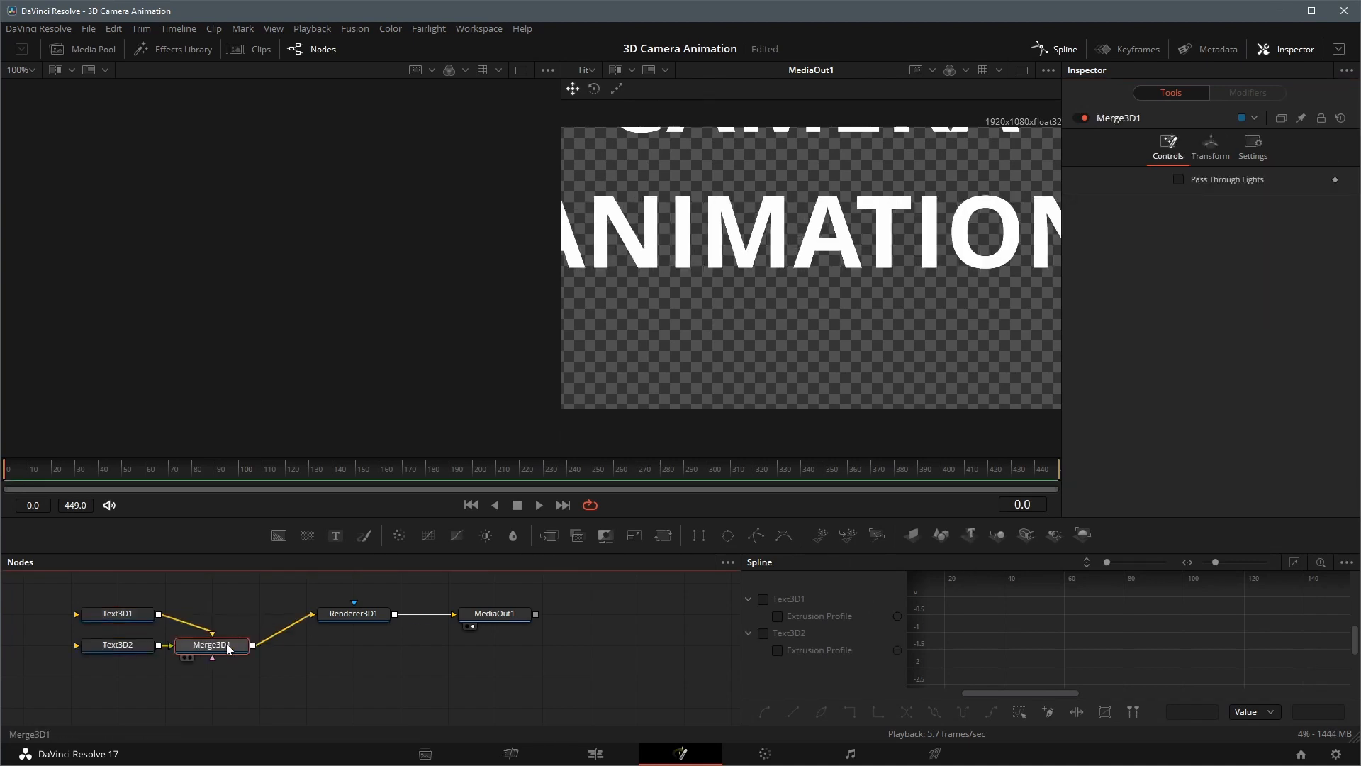
pyautogui.moveTo(222, 650); pyautogui.dragTo(380, 622)
pyautogui.moveTo(489, 615); pyautogui.dragTo(537, 615)
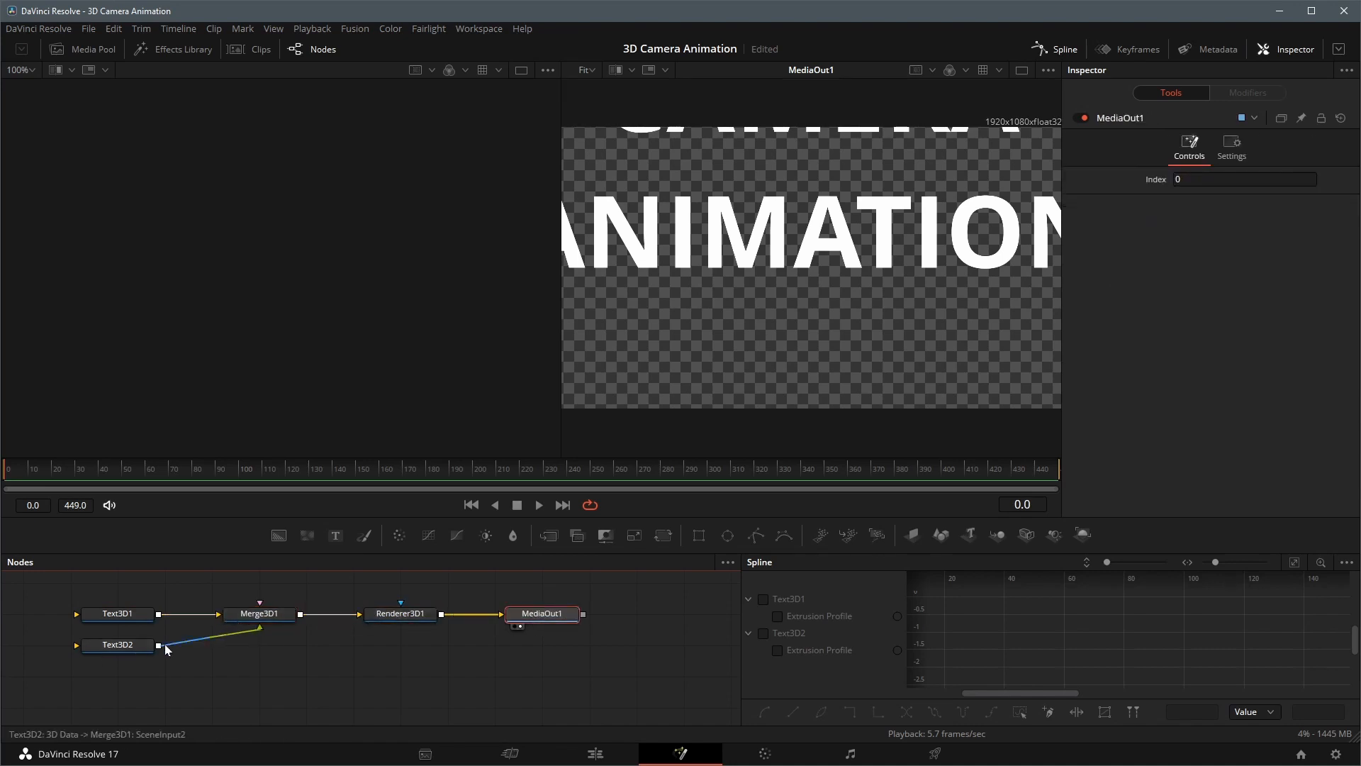
pyautogui.click(132, 652)
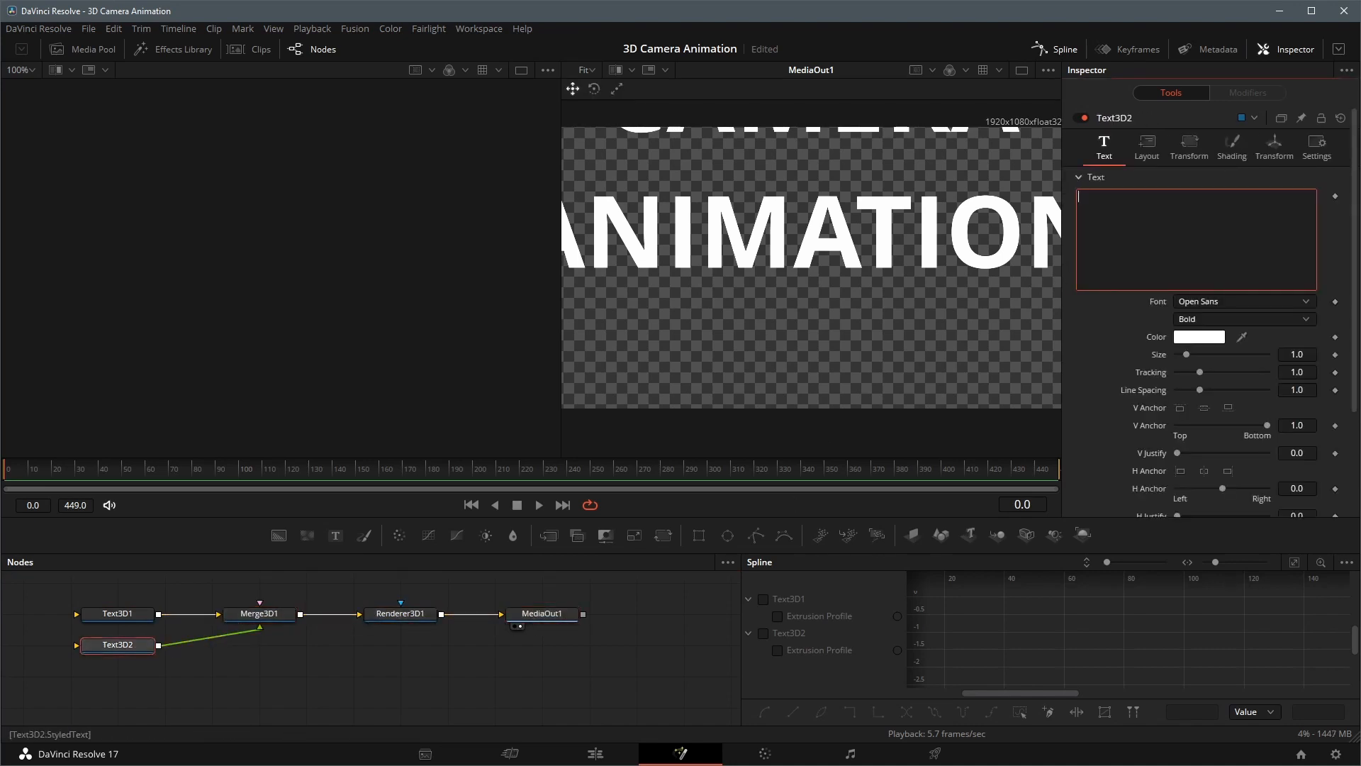
pyautogui.write('3D')
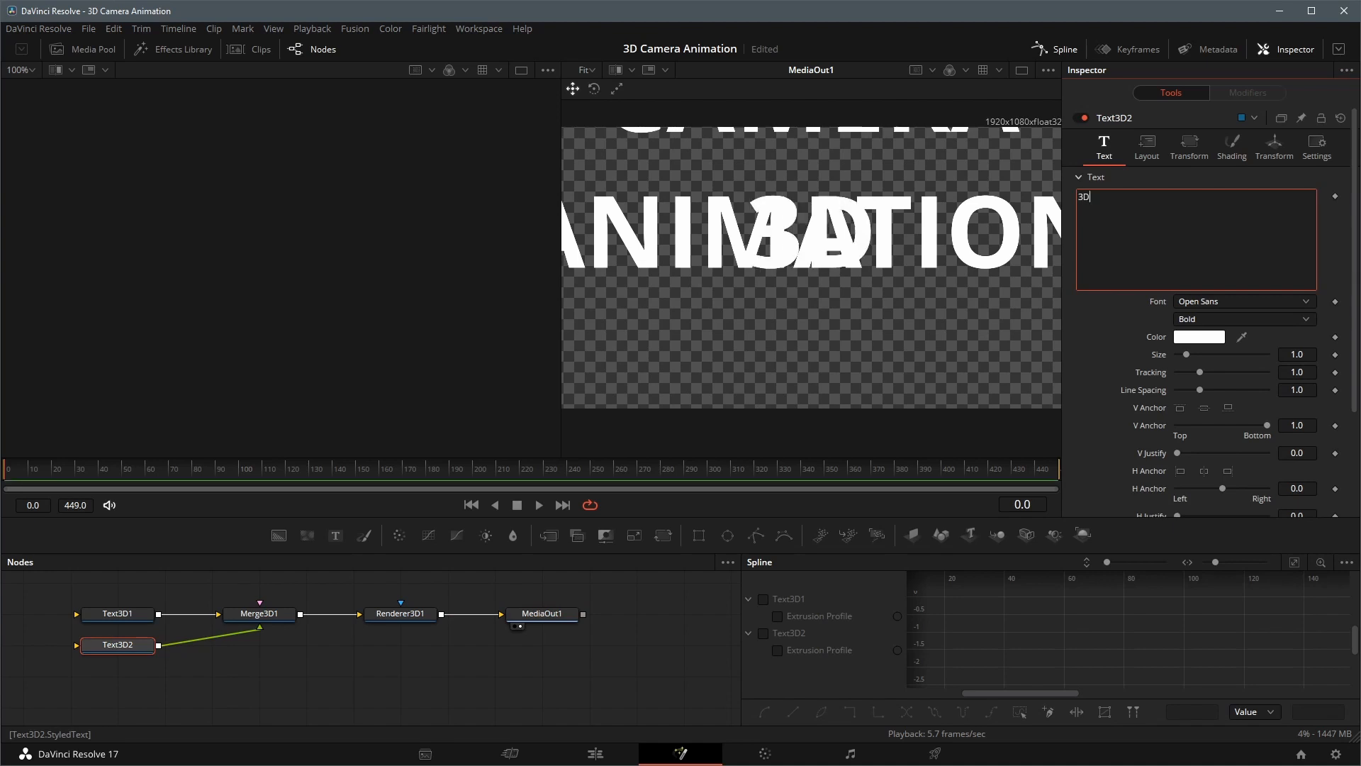
# Show the Merge3D1 scene in the first viewer and switch to a single-viewer layout
pyautogui.click(268, 615)
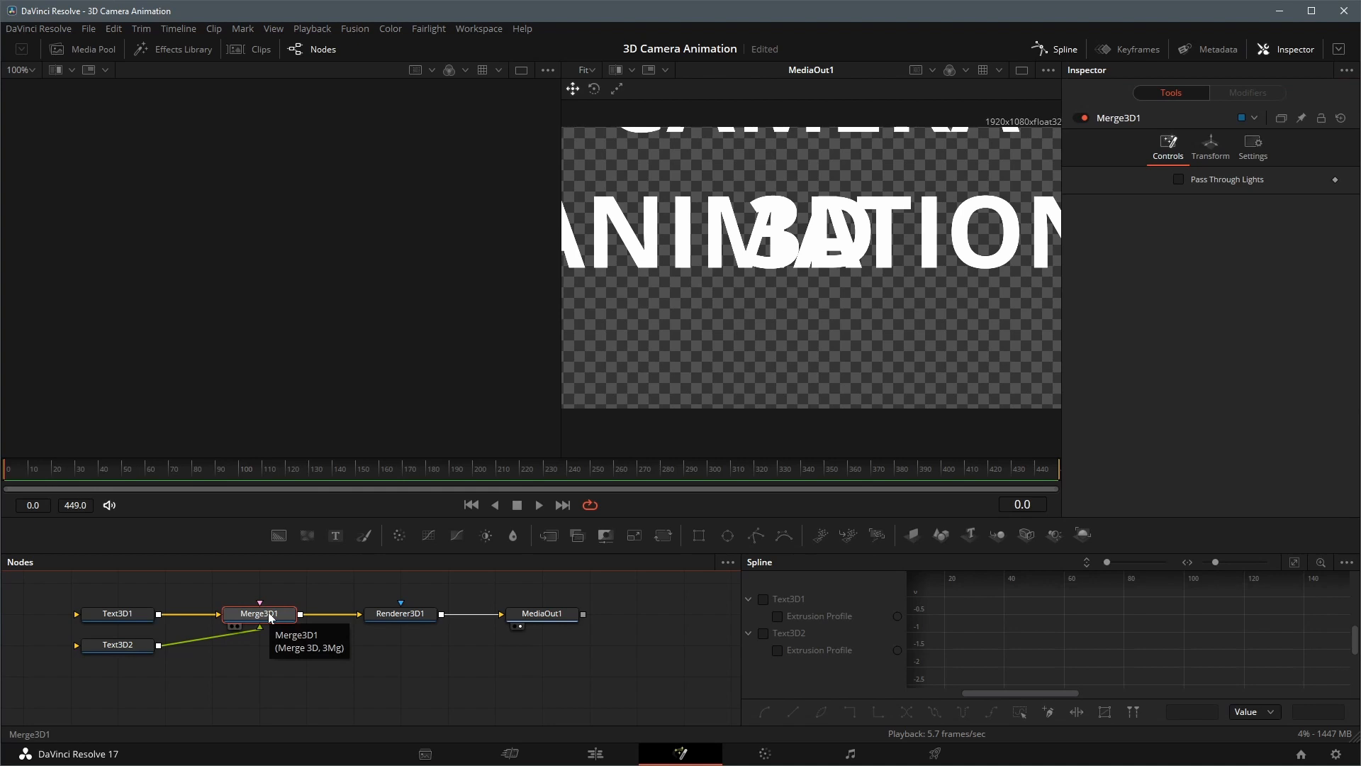
pyautogui.press('1')
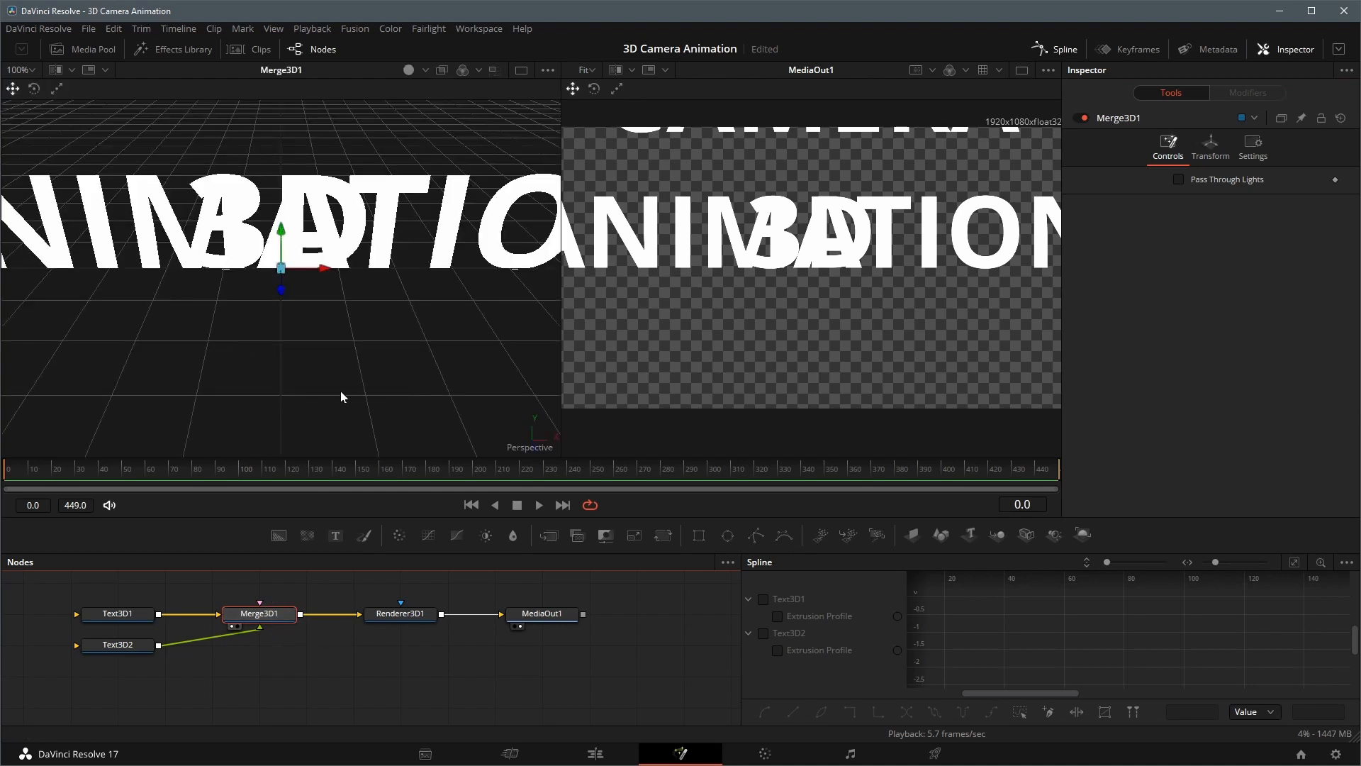
pyautogui.click(522, 71)
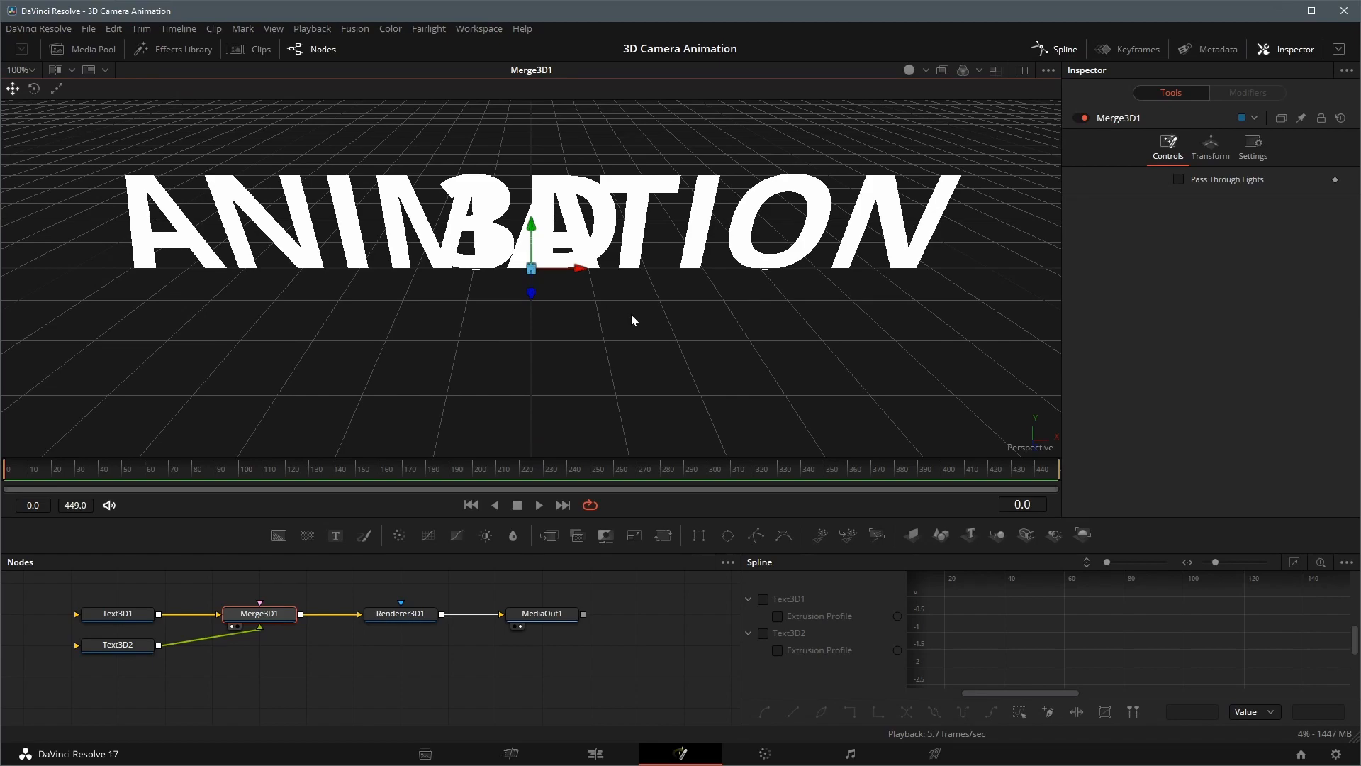
# Raise the "3D" text vertically until it sits above the CAMERA and ANIMATION lines
pyautogui.click(117, 644)
pyautogui.moveTo(531, 224); pyautogui.dragTo(531, 135)
pyautogui.moveTo(521, 360); pyautogui.dragTo(587, 366)
pyautogui.click(117, 613)
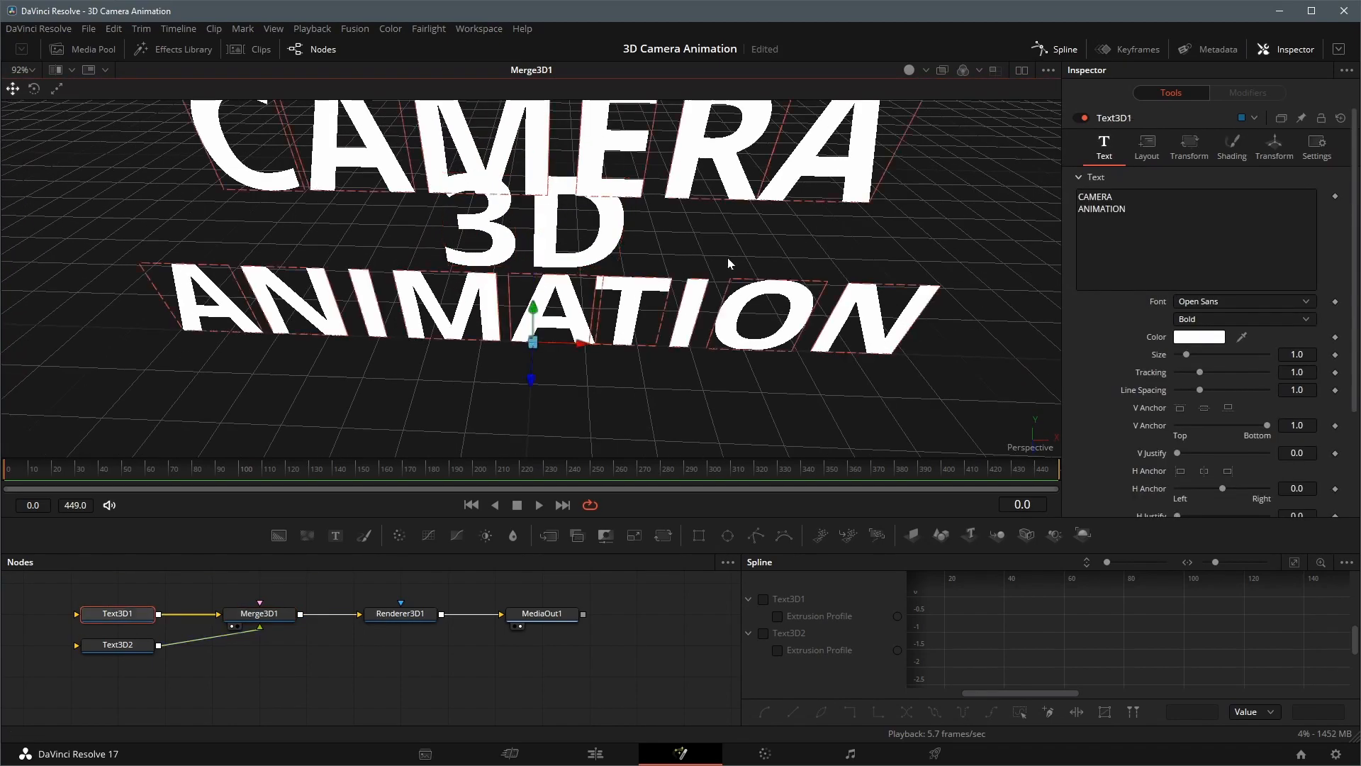
pyautogui.scroll(-3, 638, 284)
pyautogui.click(535, 287)
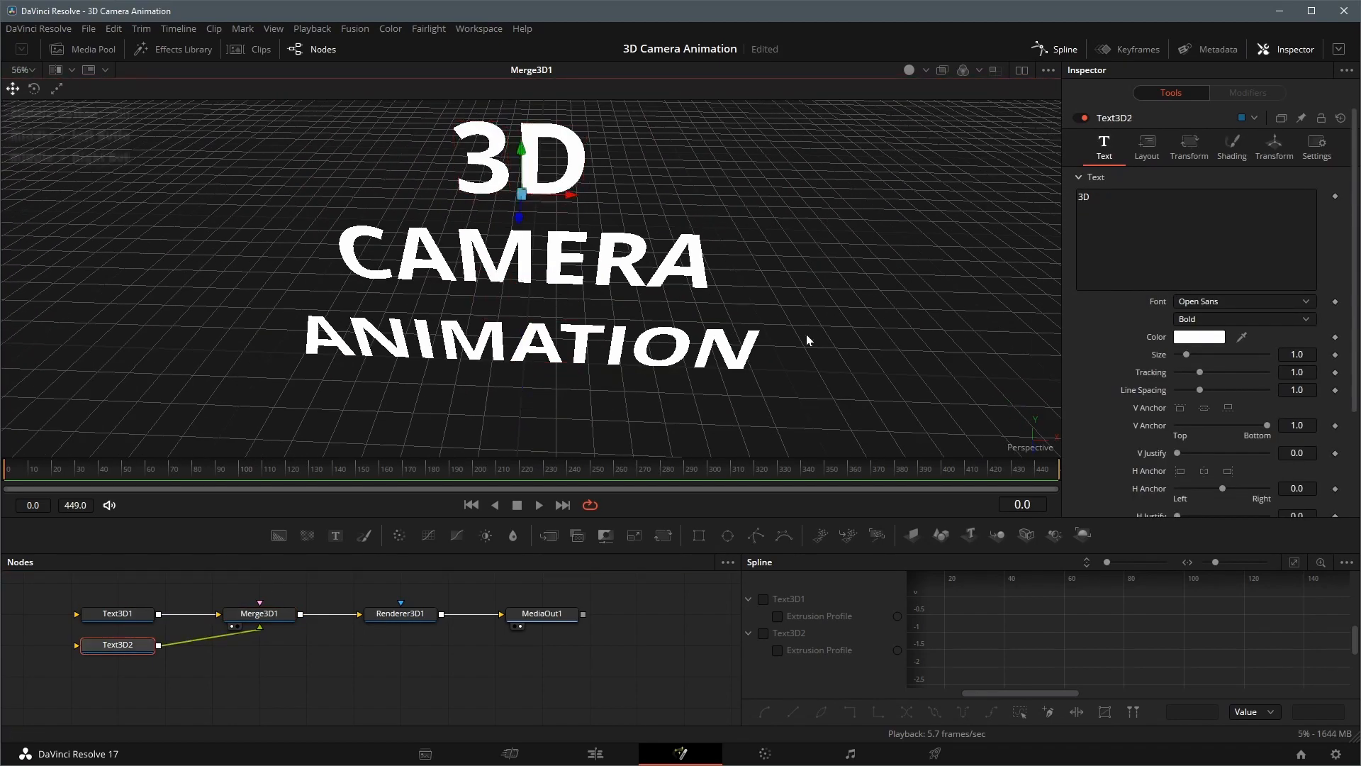
pyautogui.moveTo(808, 337); pyautogui.dragTo(796, 289)
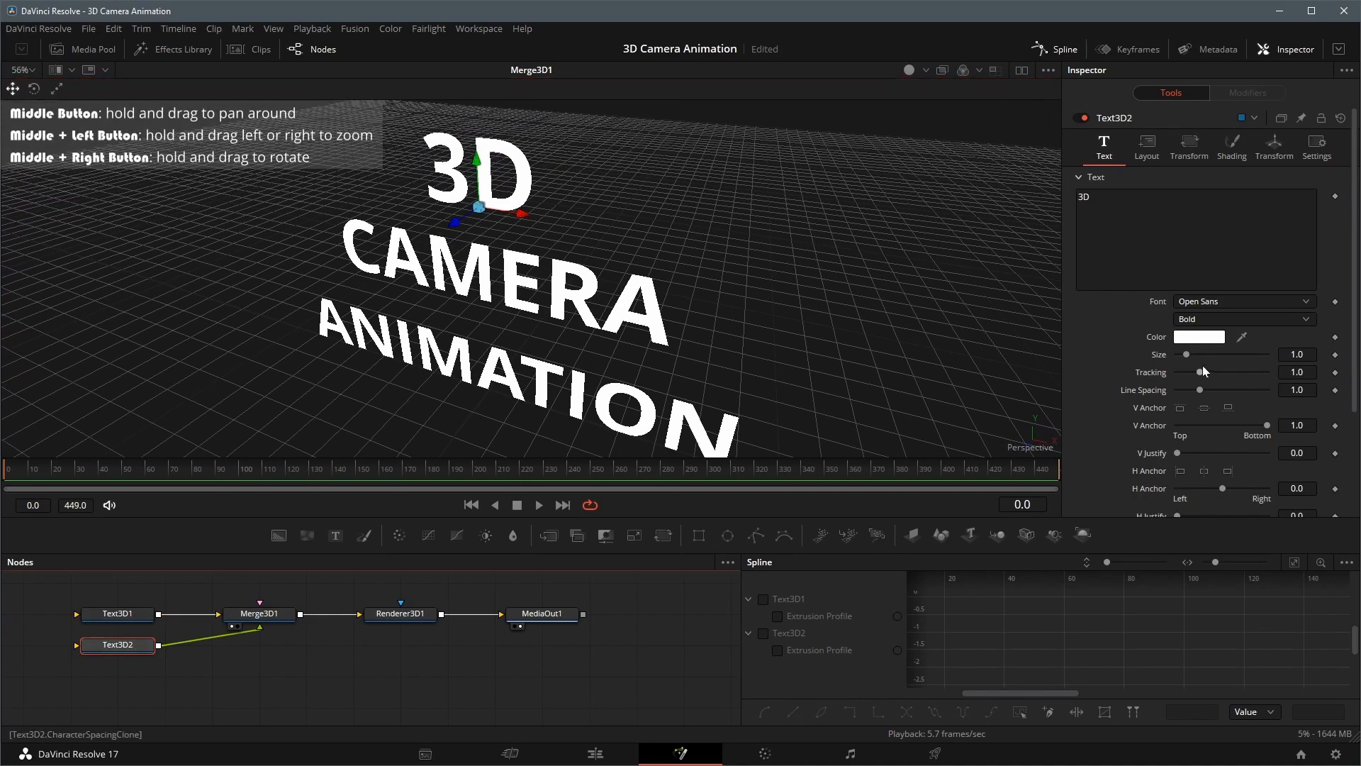
# Set the "3D" text's size to 2.67 and its color to orange
pyautogui.moveTo(1186, 355); pyautogui.dragTo(1195, 355)
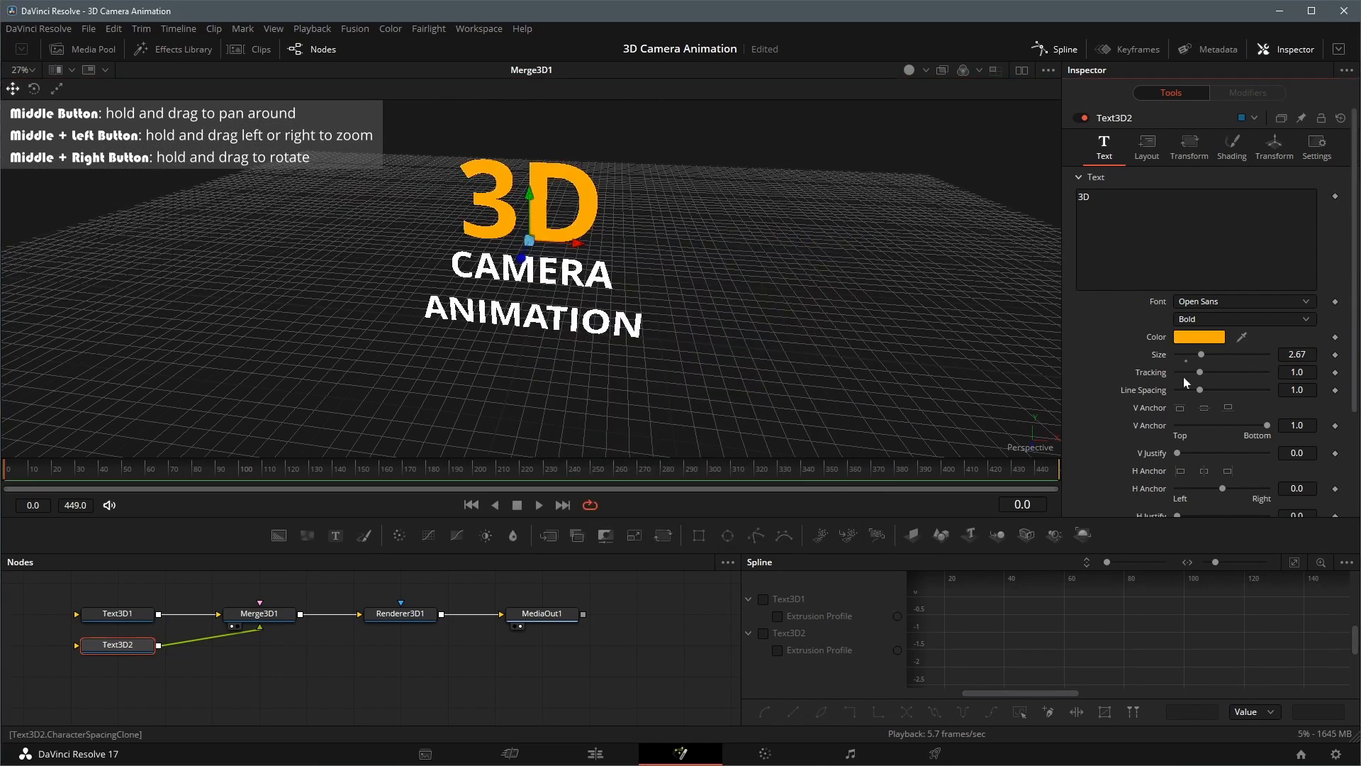
pyautogui.click(1228, 471)
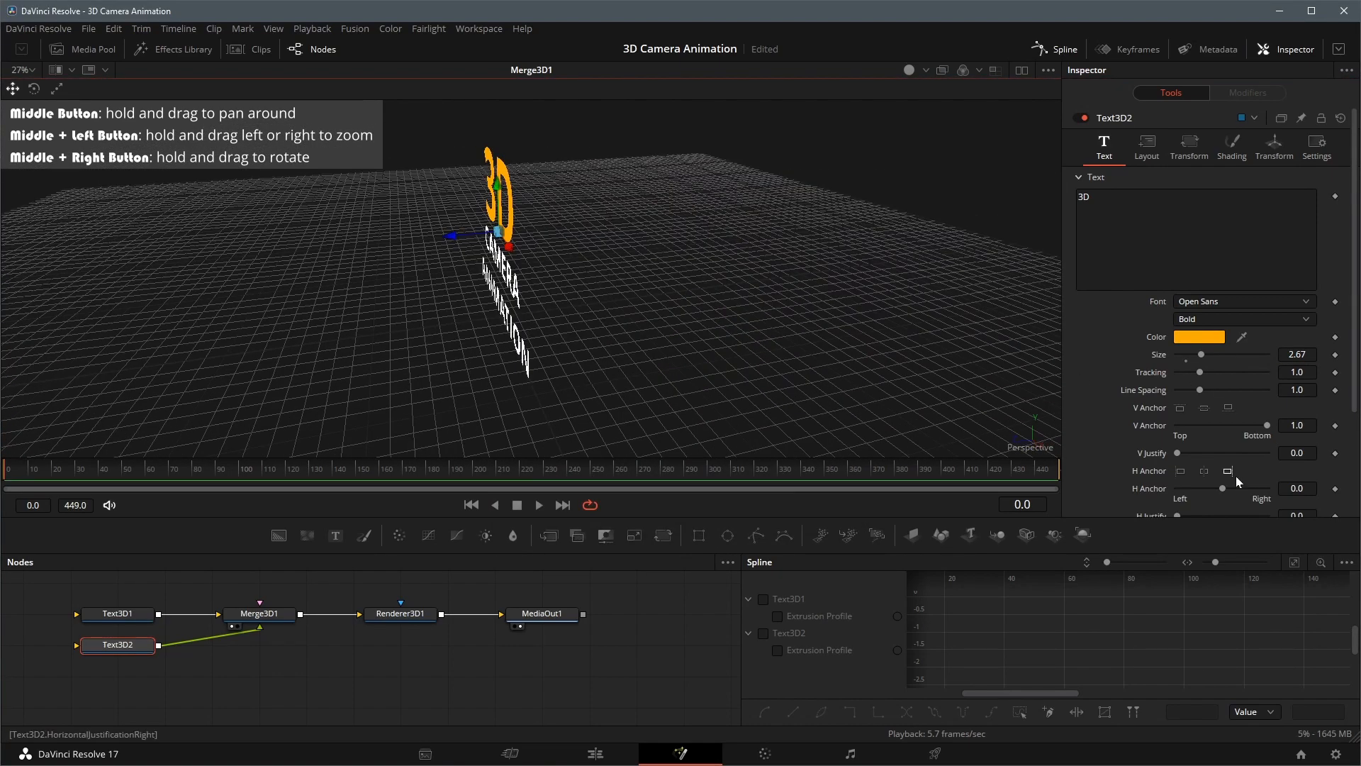
# Extrude the "3D" text with an Extrusion Depth of 0.8 and check its thickness from several angles
pyautogui.scroll(-5, 1238, 481)
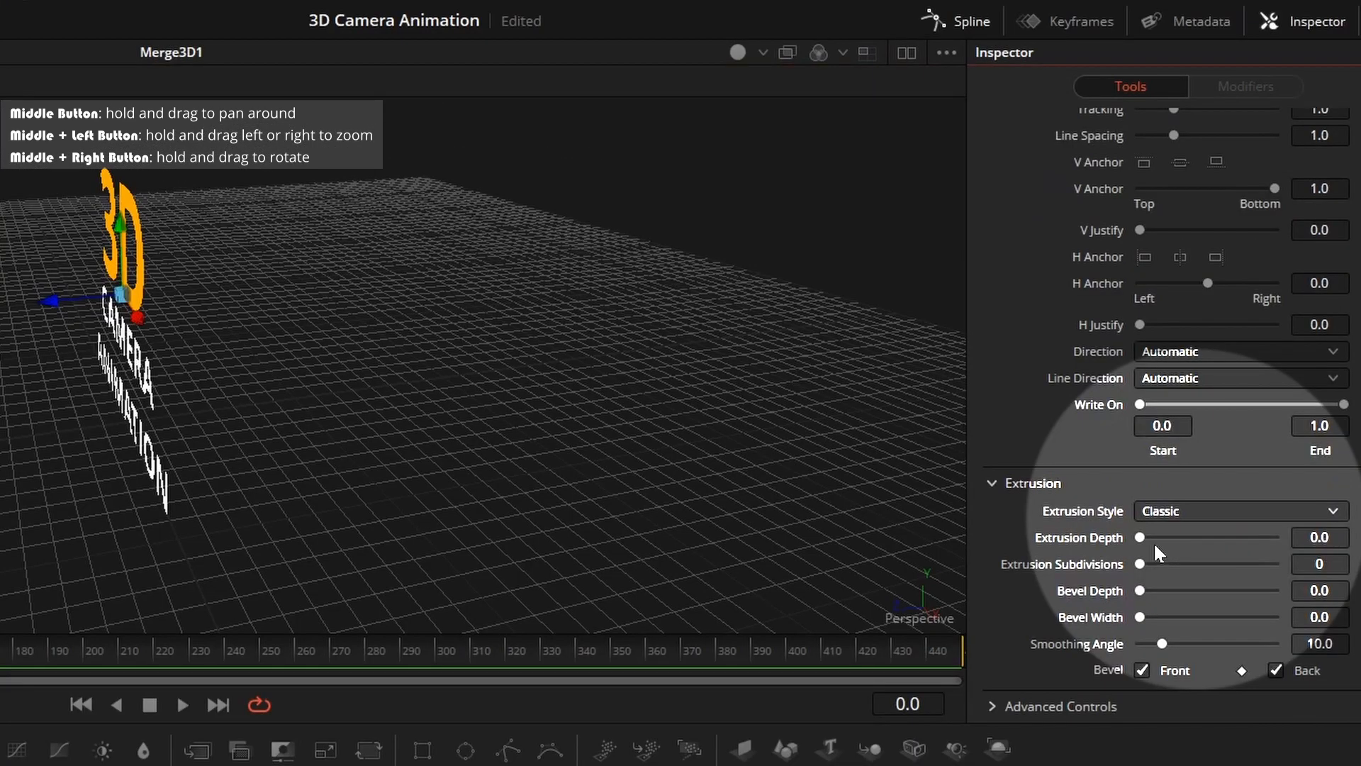
pyautogui.moveTo(1141, 537); pyautogui.dragTo(1295, 538)
pyautogui.moveTo(449, 479); pyautogui.dragTo(477, 454)
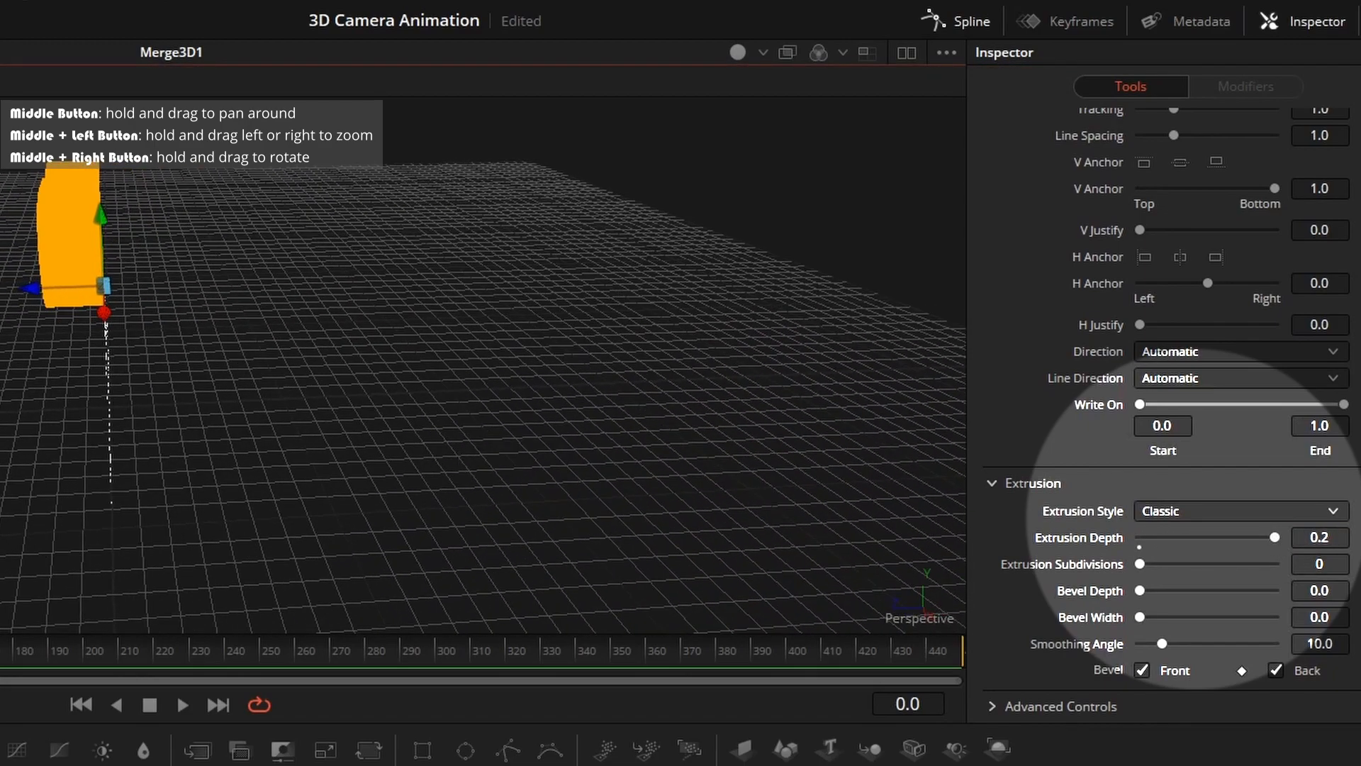
pyautogui.click(1330, 537)
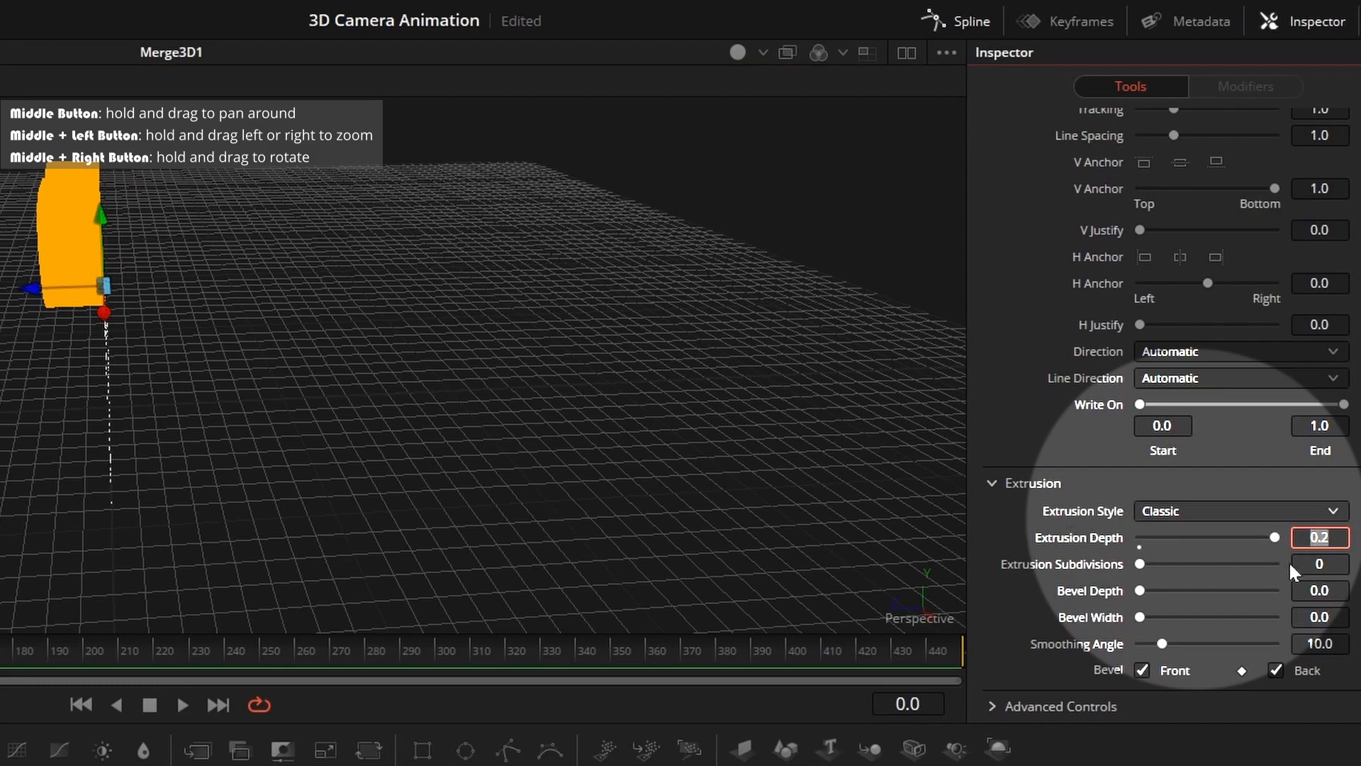
pyautogui.press('Tab')
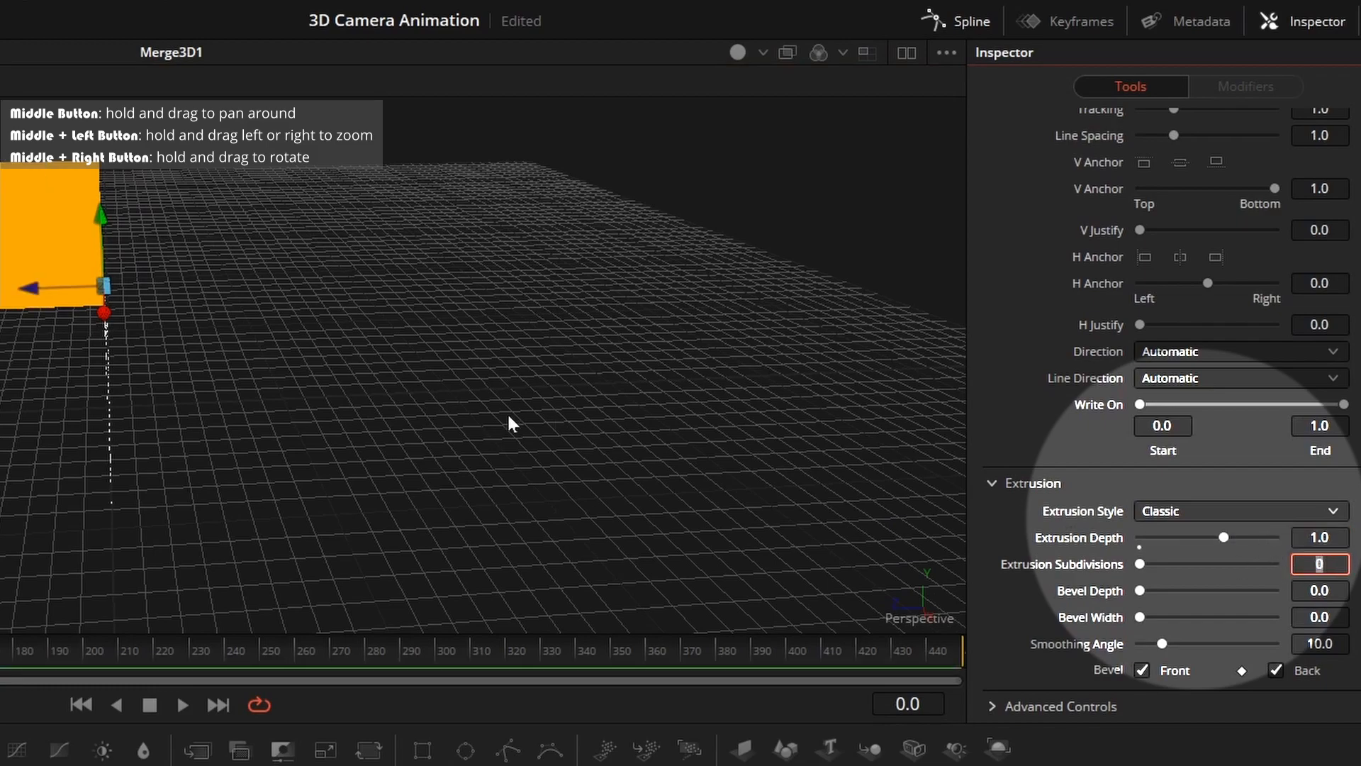
pyautogui.click(508, 411)
pyautogui.moveTo(576, 414); pyautogui.dragTo(602, 418)
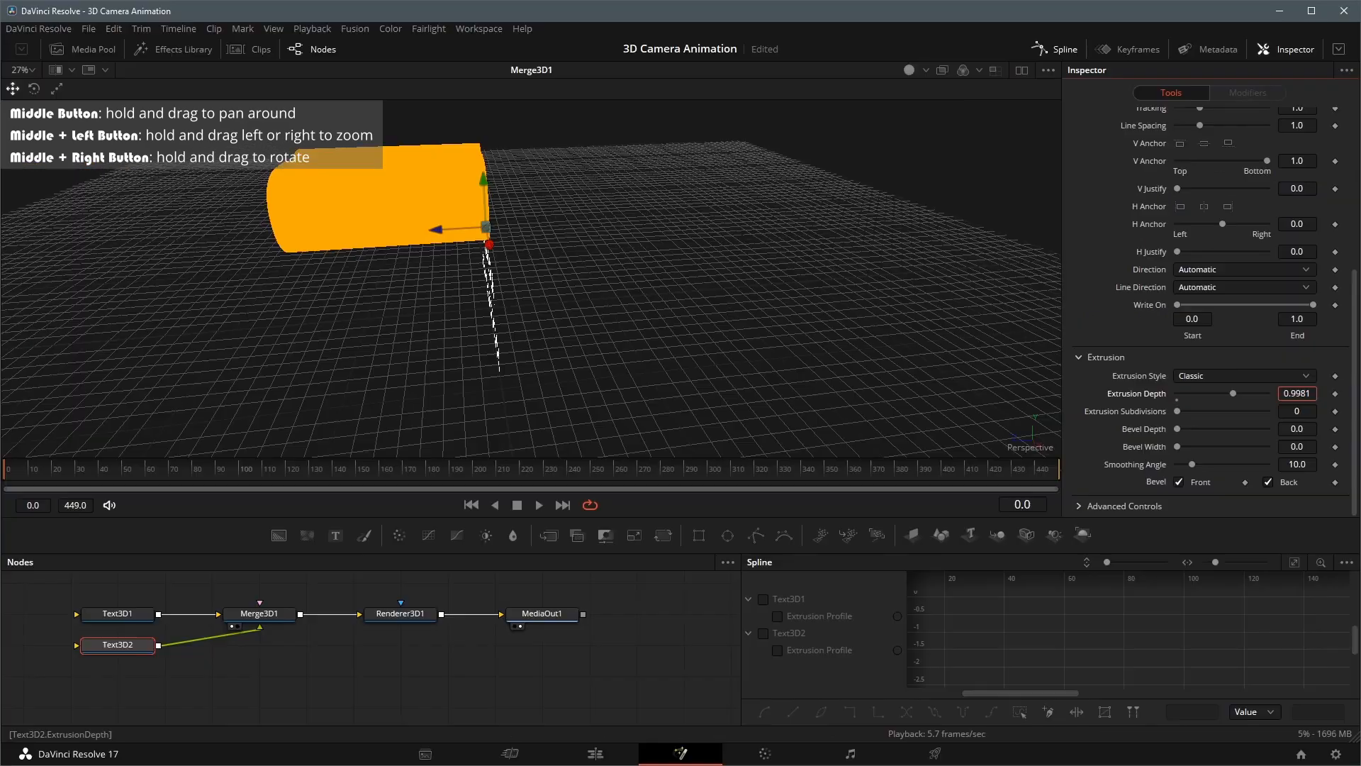
pyautogui.write('0.8')
pyautogui.press('Tab')
pyautogui.moveTo(467, 397); pyautogui.dragTo(678, 334)
pyautogui.moveTo(780, 284); pyautogui.dragTo(681, 333)
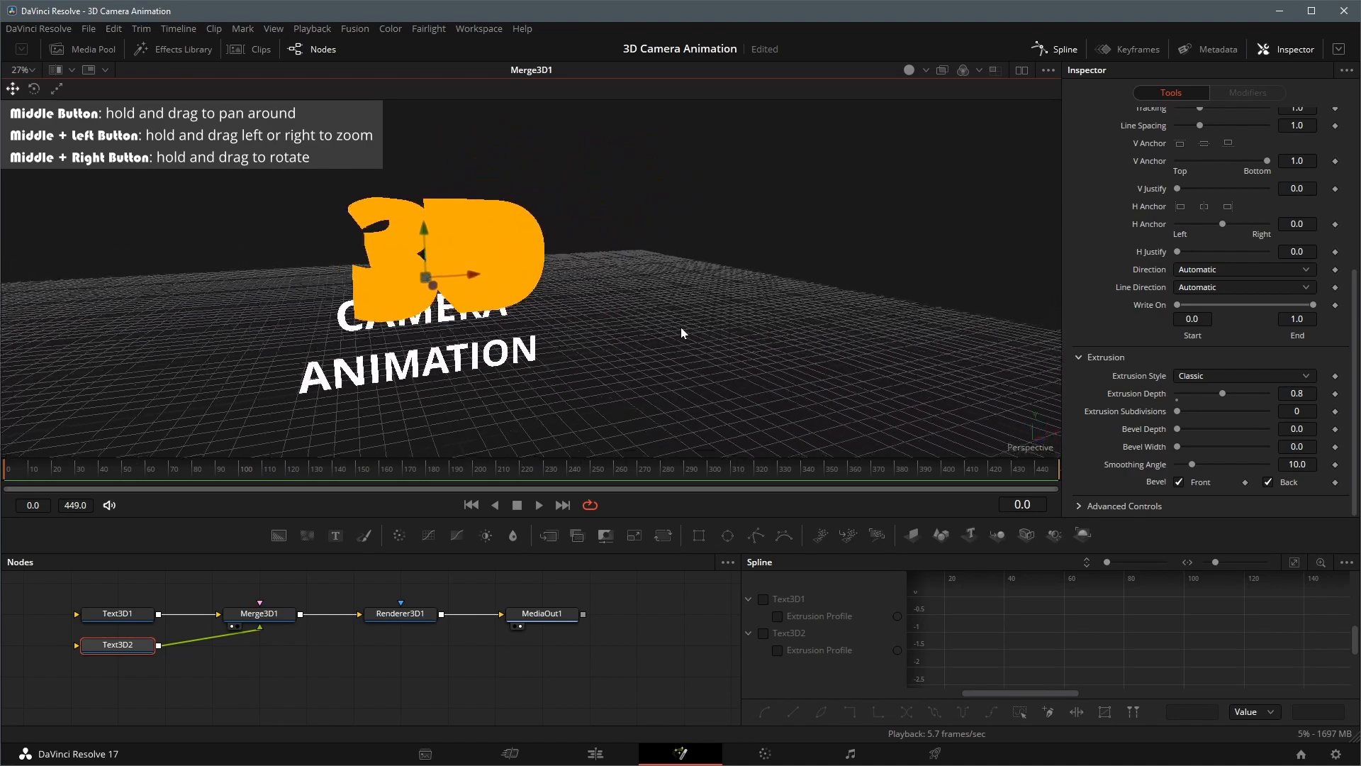
# Add a Spot Light to Merge3D1 and place it in front of the text at about X 0.91, Y 1.9, Z 4.91
pyautogui.click(267, 619)
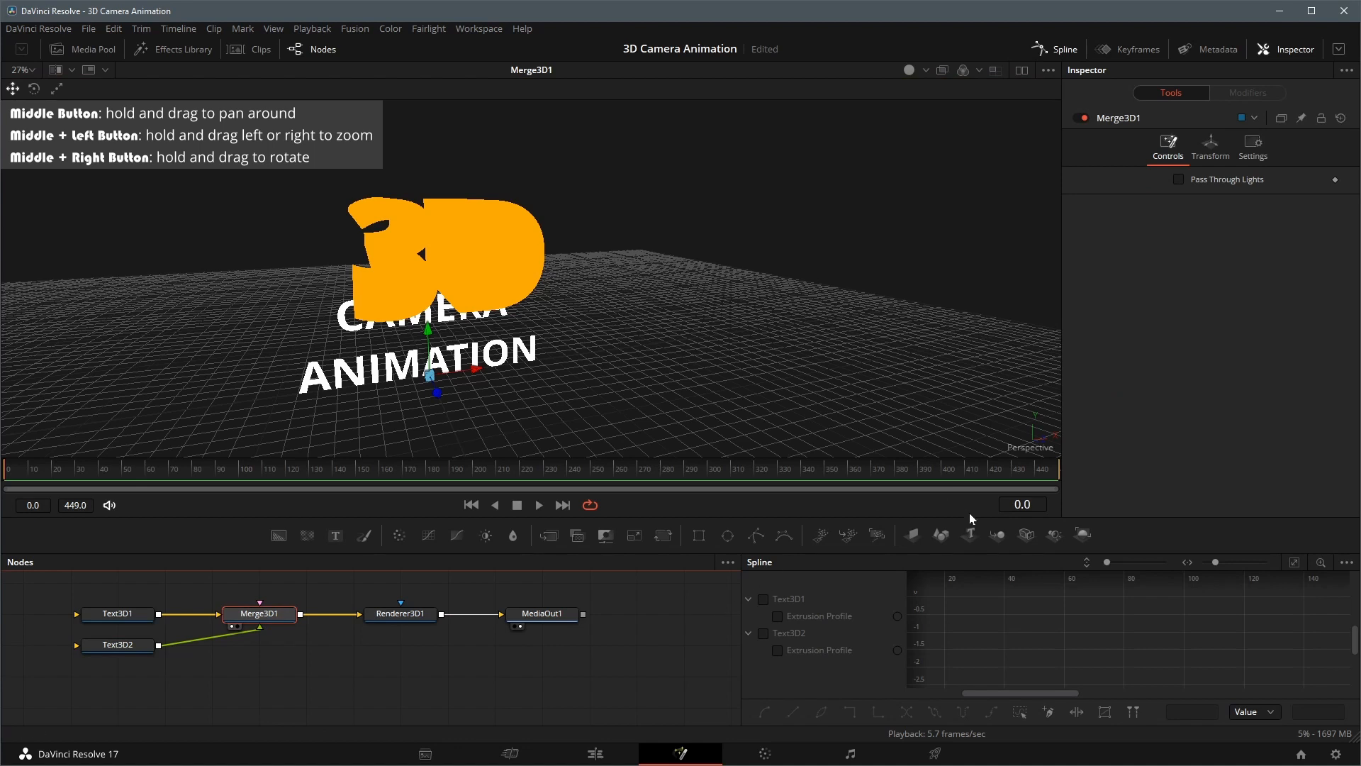
pyautogui.click(1055, 536)
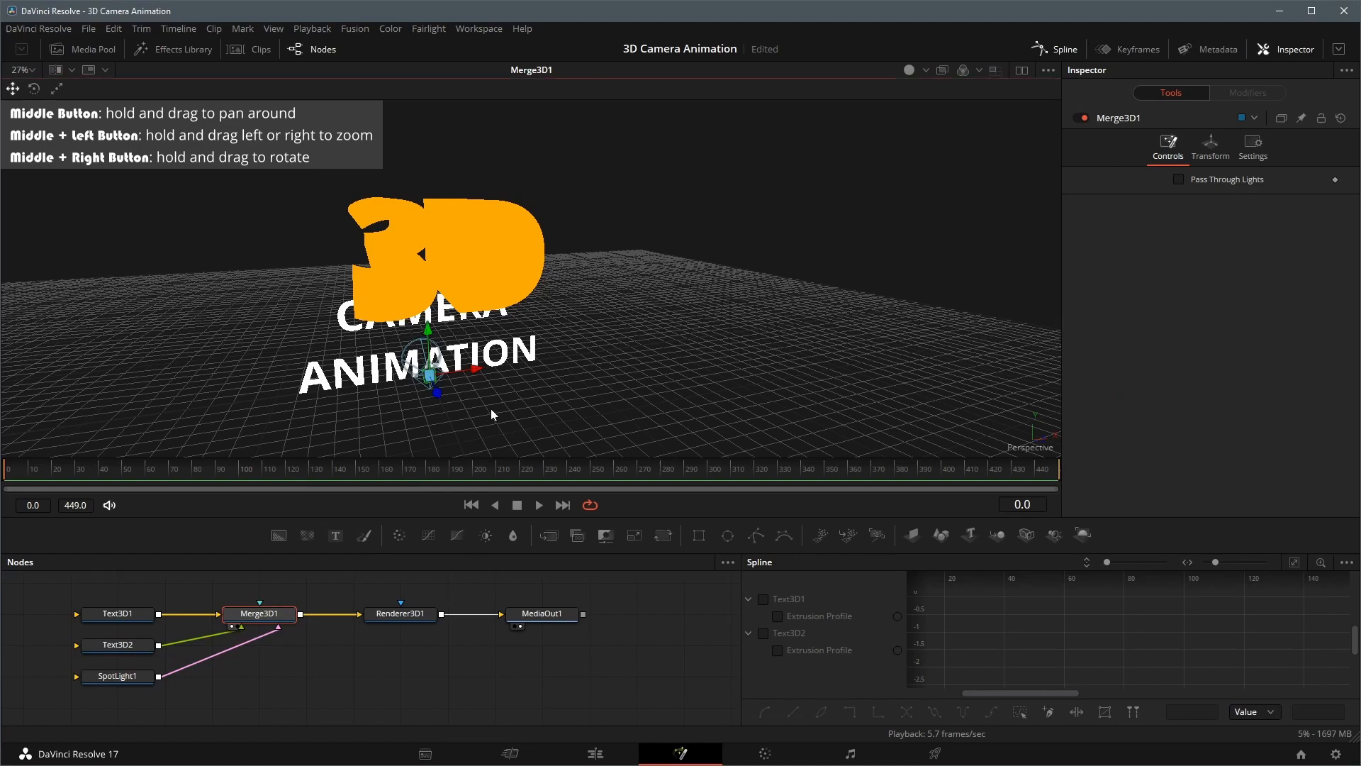
pyautogui.moveTo(490, 410); pyautogui.dragTo(619, 379)
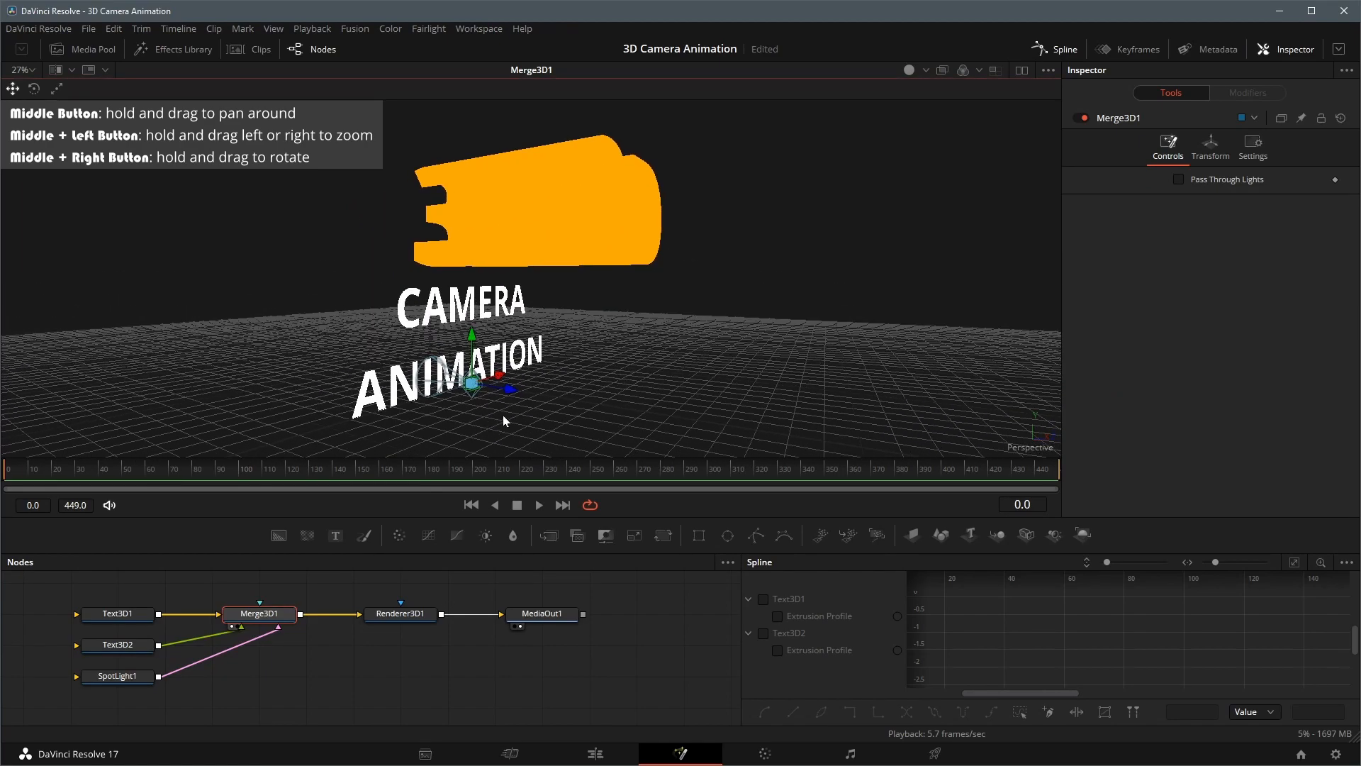
pyautogui.moveTo(503, 414); pyautogui.dragTo(576, 407)
pyautogui.click(154, 674)
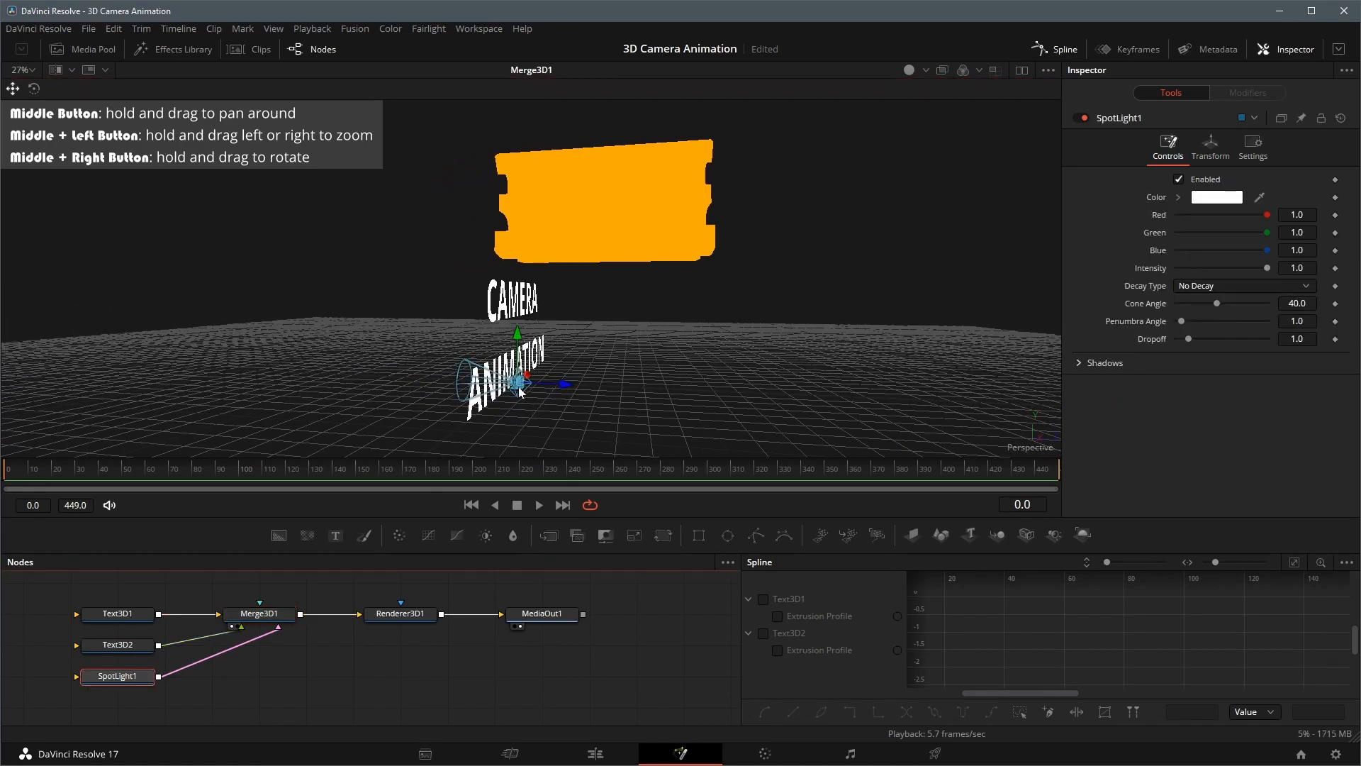
pyautogui.moveTo(521, 383); pyautogui.dragTo(914, 226)
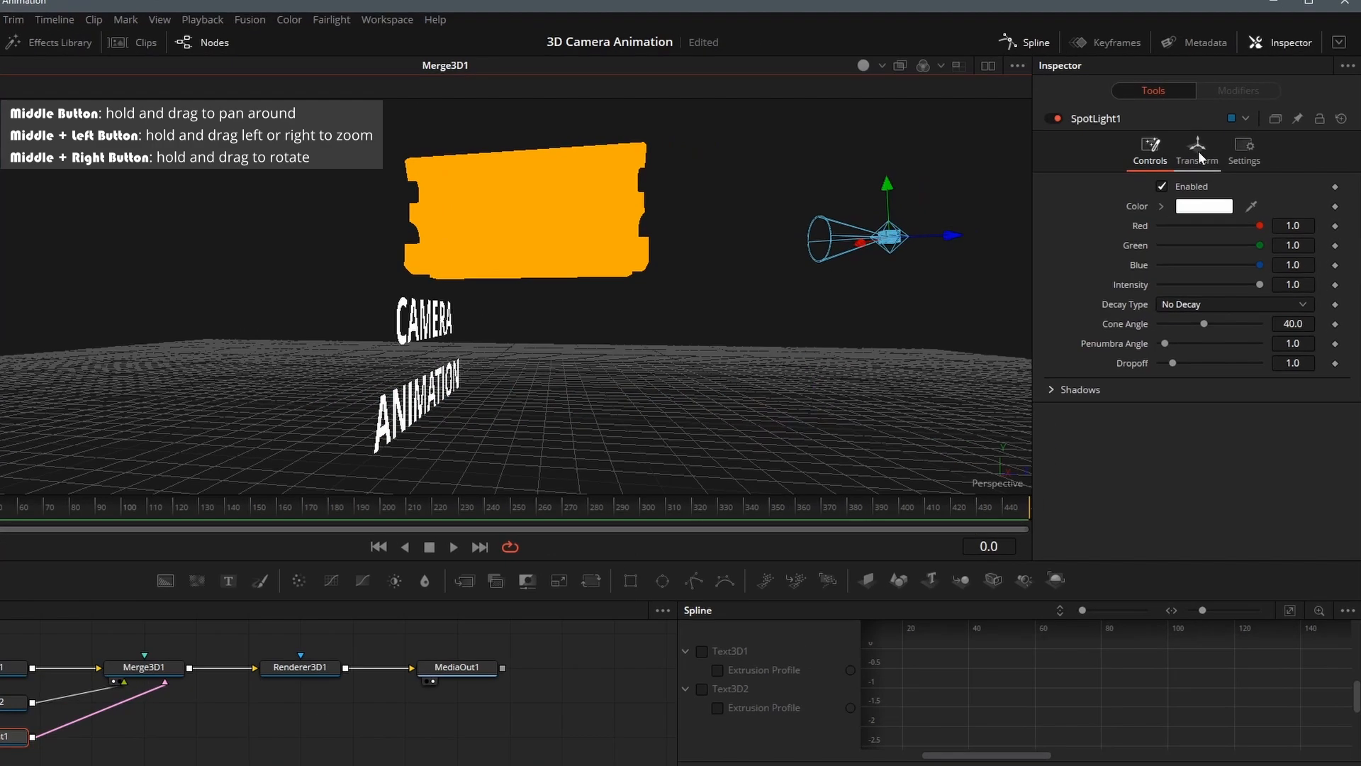
# Enable Use Target for the spot light and place its target by the "3D" letters at about X 0.39, Y 1.65, Z 2.17
pyautogui.click(1210, 145)
pyautogui.click(1100, 502)
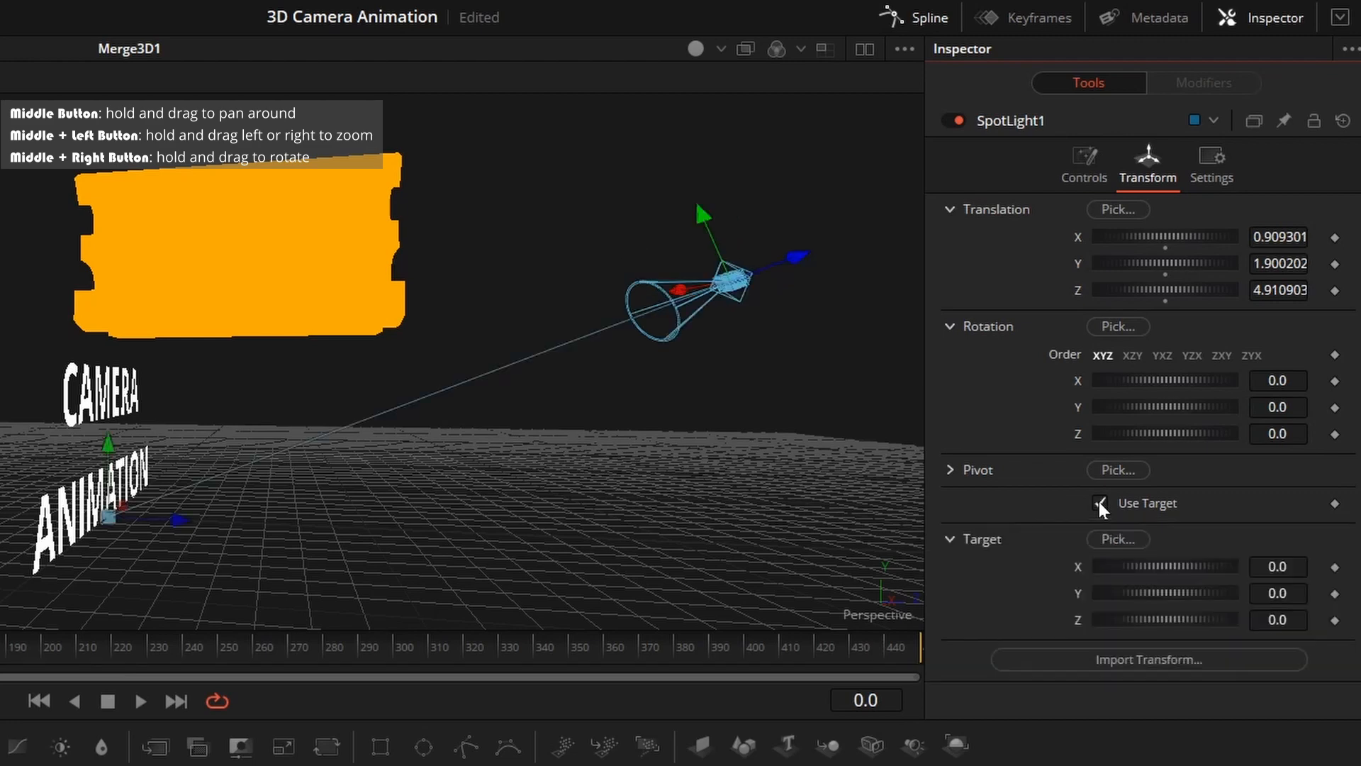
pyautogui.moveTo(105, 517); pyautogui.dragTo(373, 314)
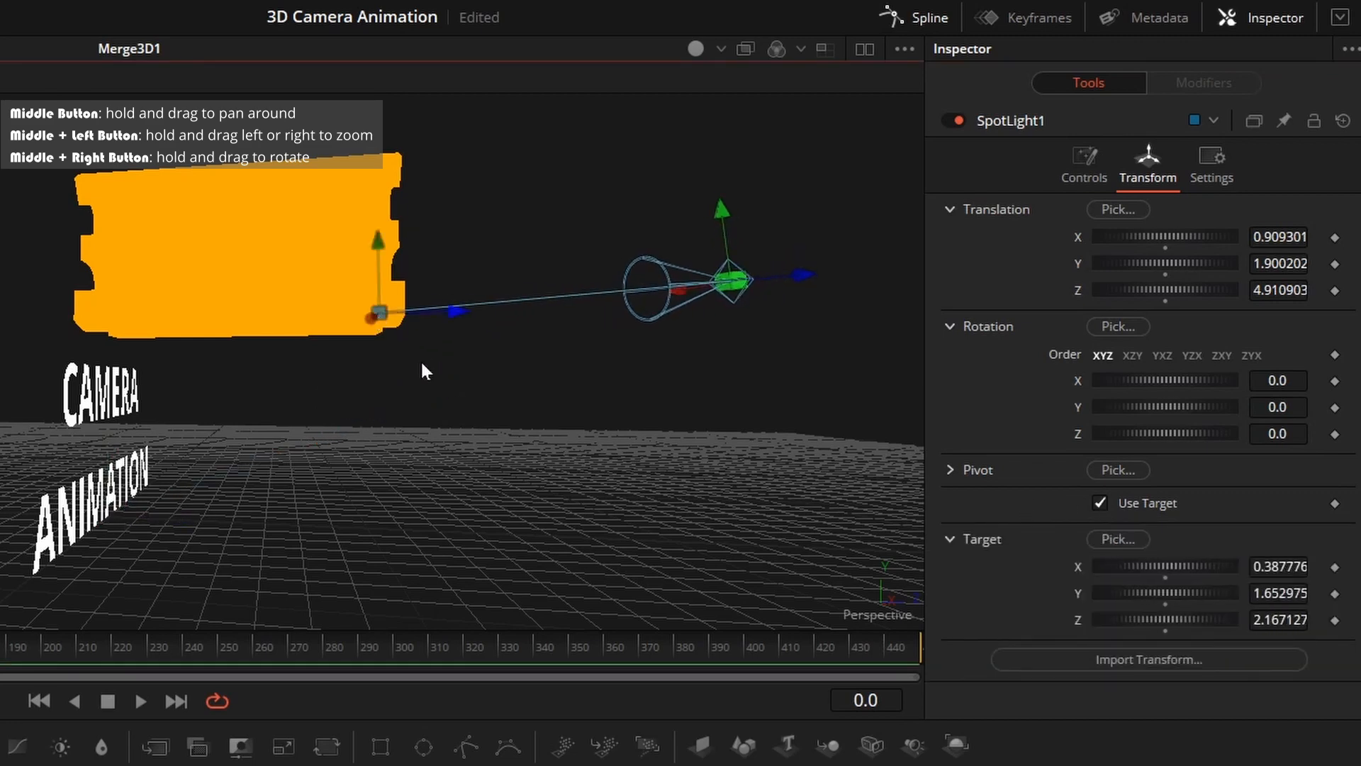
# Turn on Lighting in the 3D viewer's display options
pyautogui.moveTo(419, 360); pyautogui.dragTo(458, 338)
pyautogui.rightClick(497, 279)
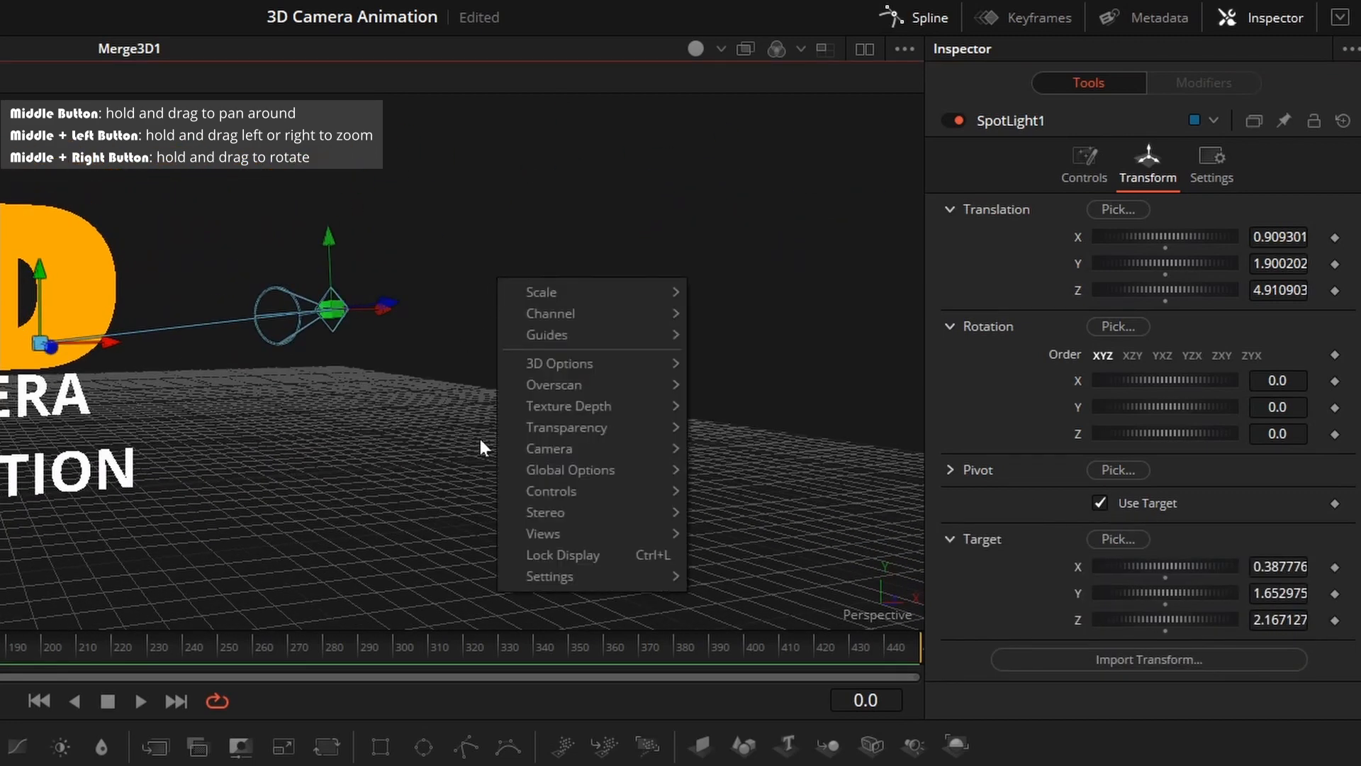
pyautogui.moveTo(608, 364)
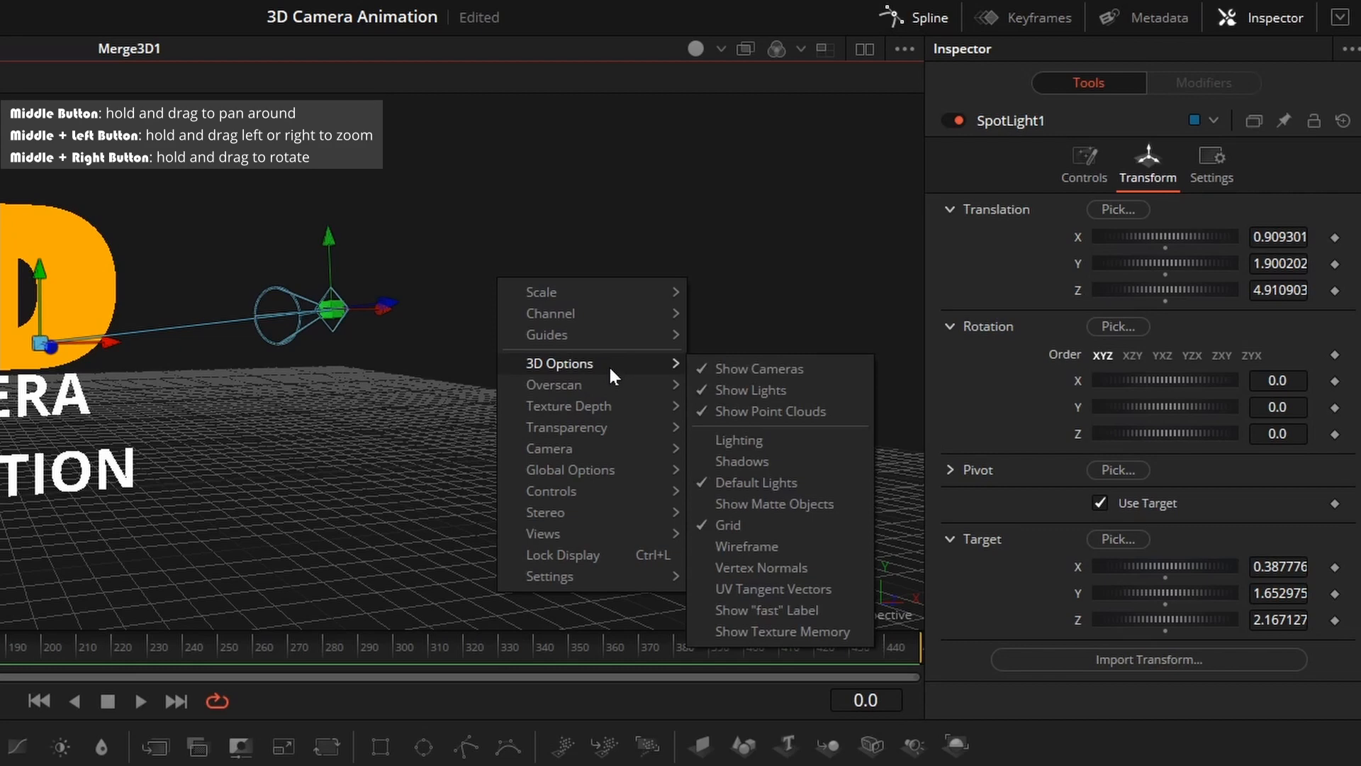
pyautogui.click(700, 442)
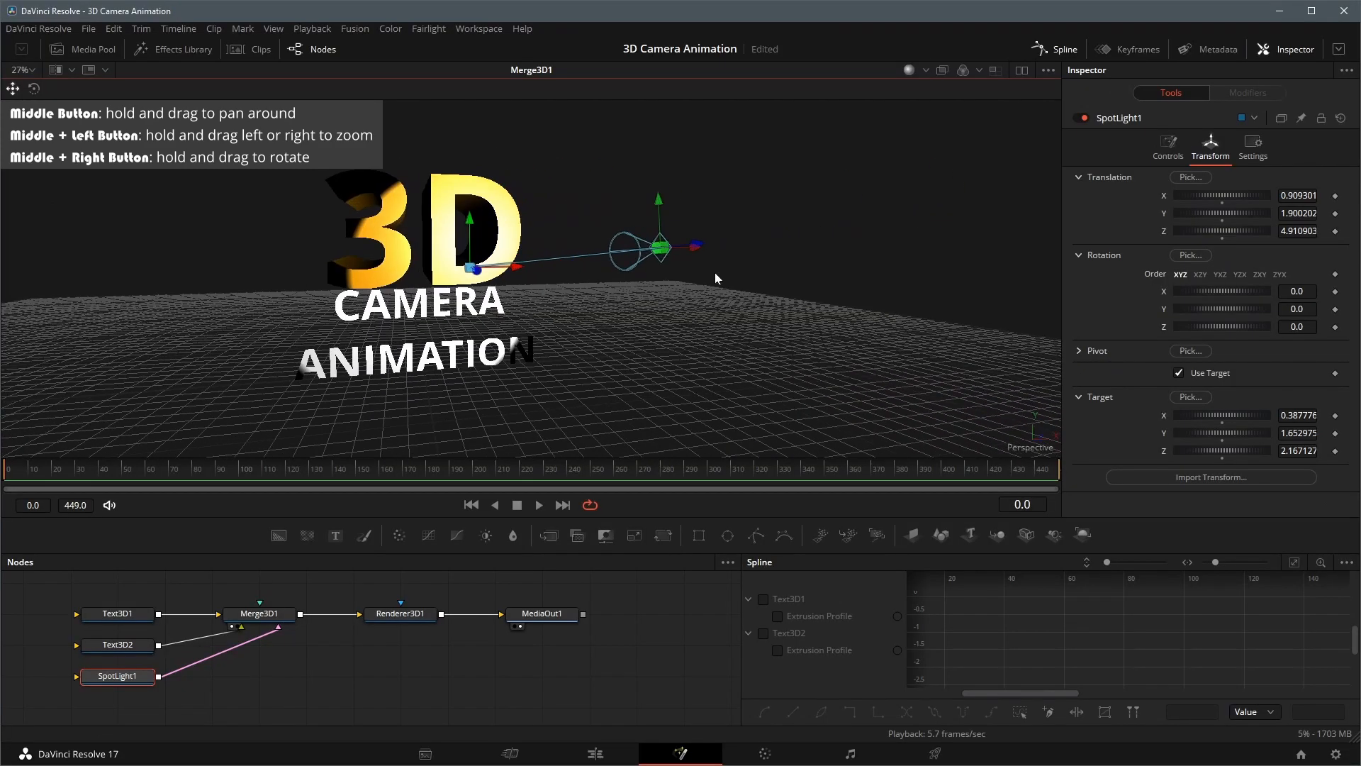
# Reposition the spot light higher and farther in front of the text to light the whole title
pyautogui.moveTo(983, 209); pyautogui.dragTo(982, 139)
pyautogui.moveTo(679, 221); pyautogui.dragTo(836, 190)
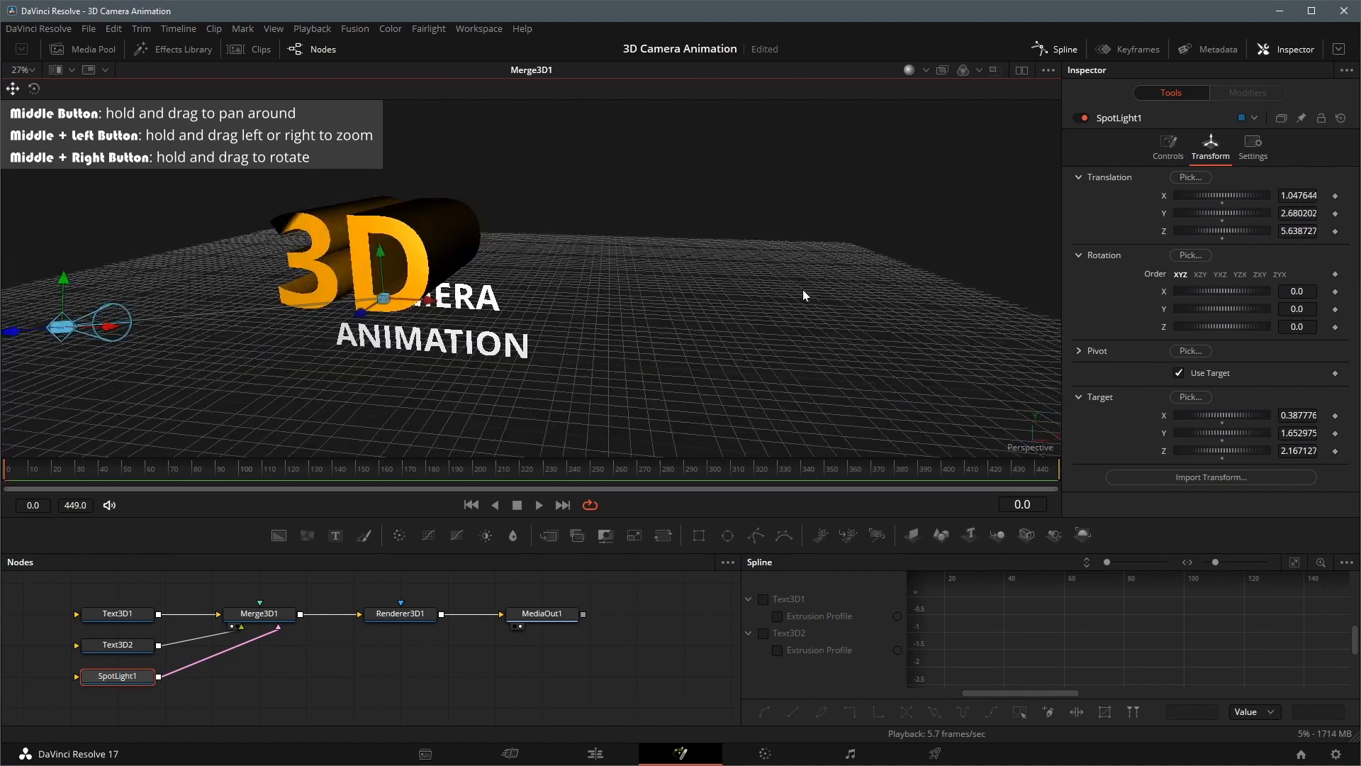
pyautogui.moveTo(491, 412); pyautogui.dragTo(412, 423)
pyautogui.moveTo(362, 387); pyautogui.dragTo(360, 312)
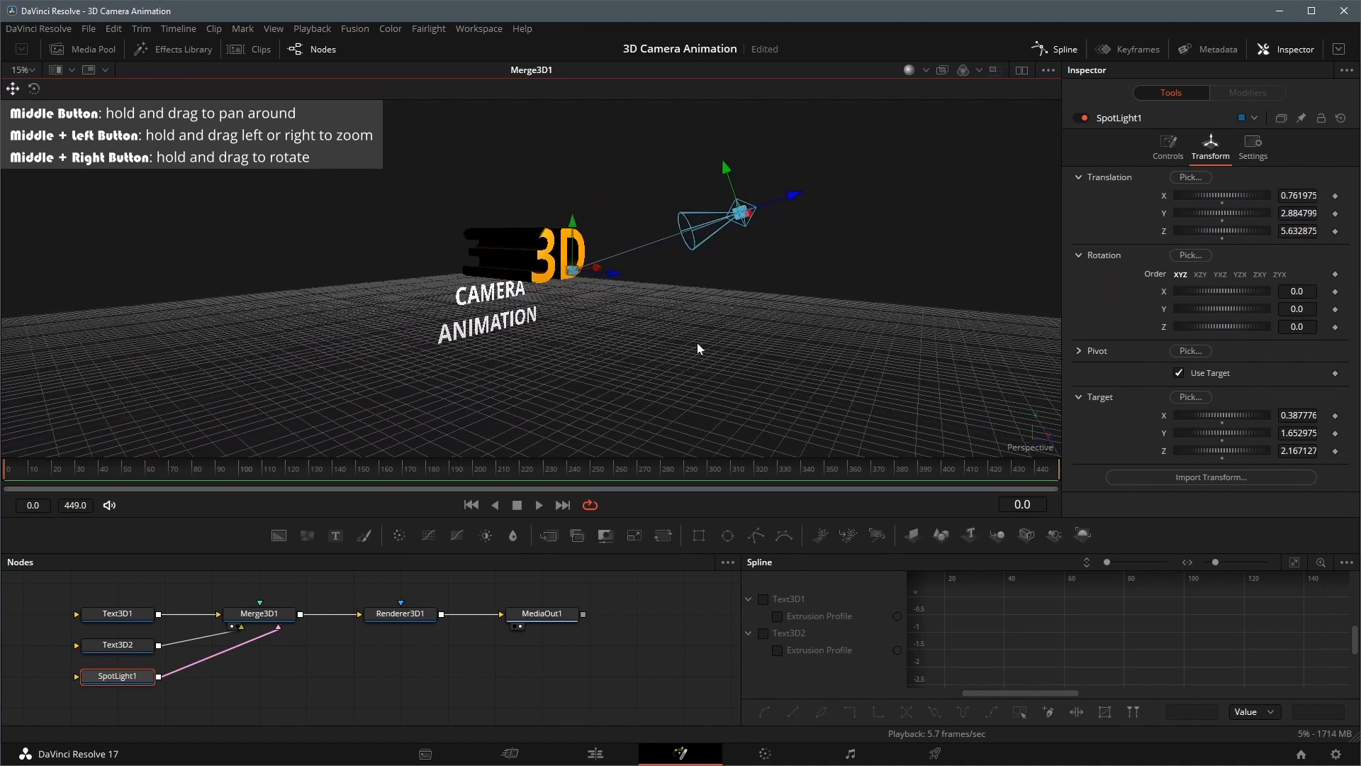
pyautogui.moveTo(794, 196); pyautogui.dragTo(964, 139)
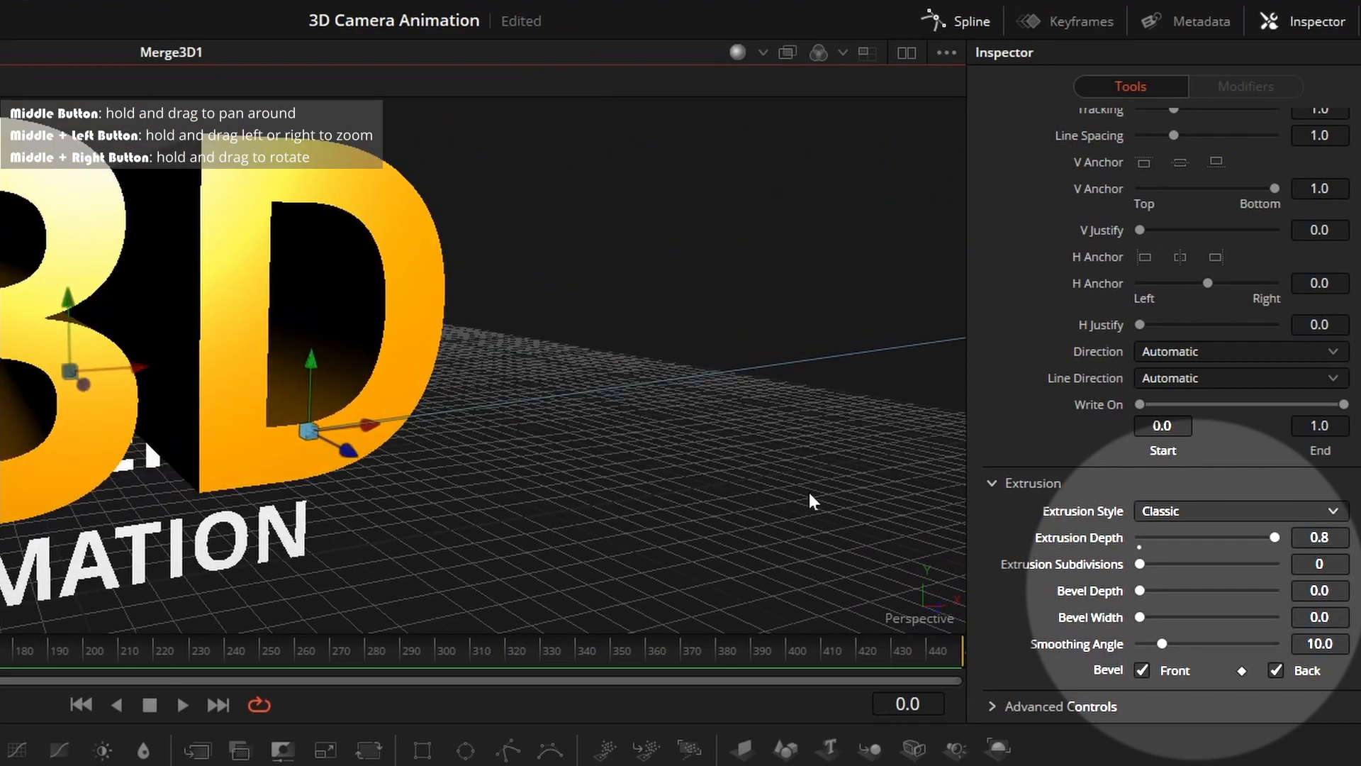
# Adjust the bevel of the extruded "3D" text and view the letters from another angle
pyautogui.moveTo(1319, 591); pyautogui.dragTo(1356, 618)
pyautogui.moveTo(729, 565); pyautogui.dragTo(640, 404)
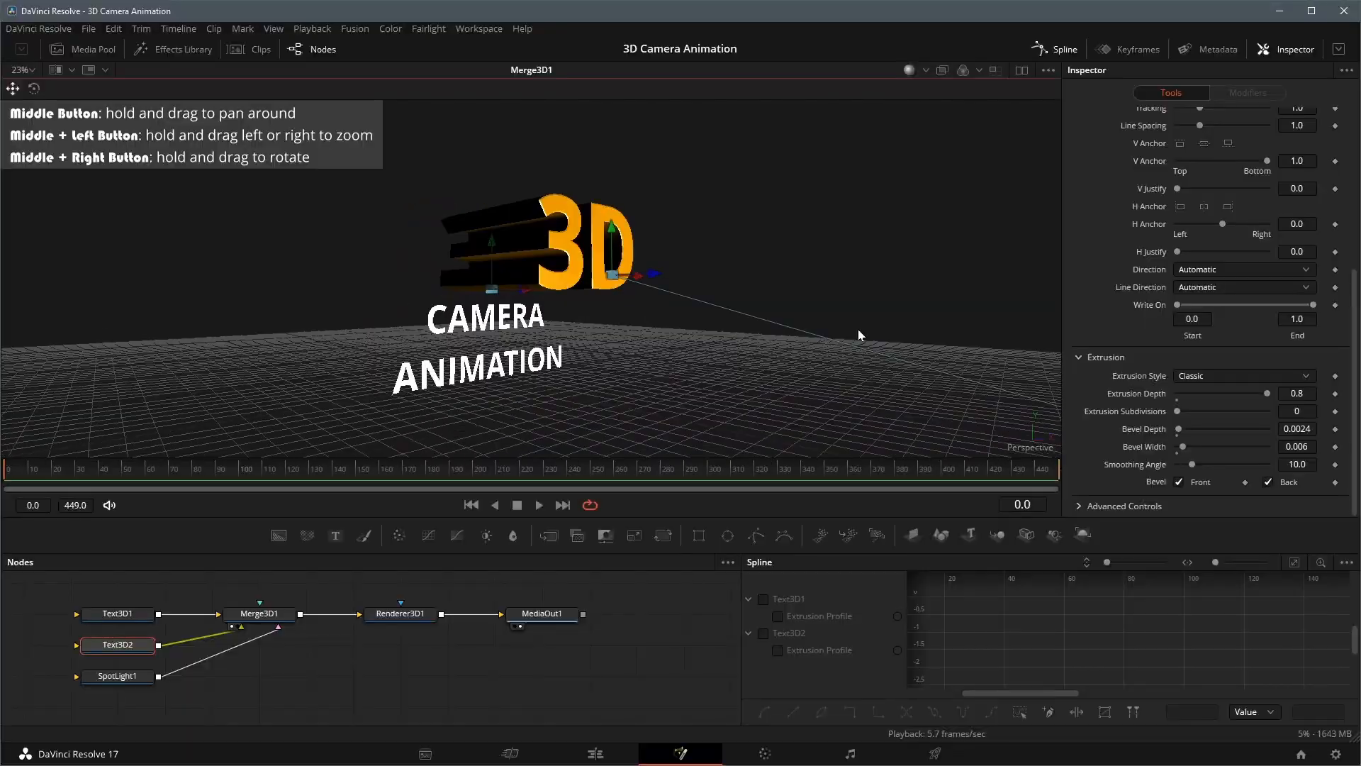
pyautogui.moveTo(858, 329); pyautogui.dragTo(755, 374)
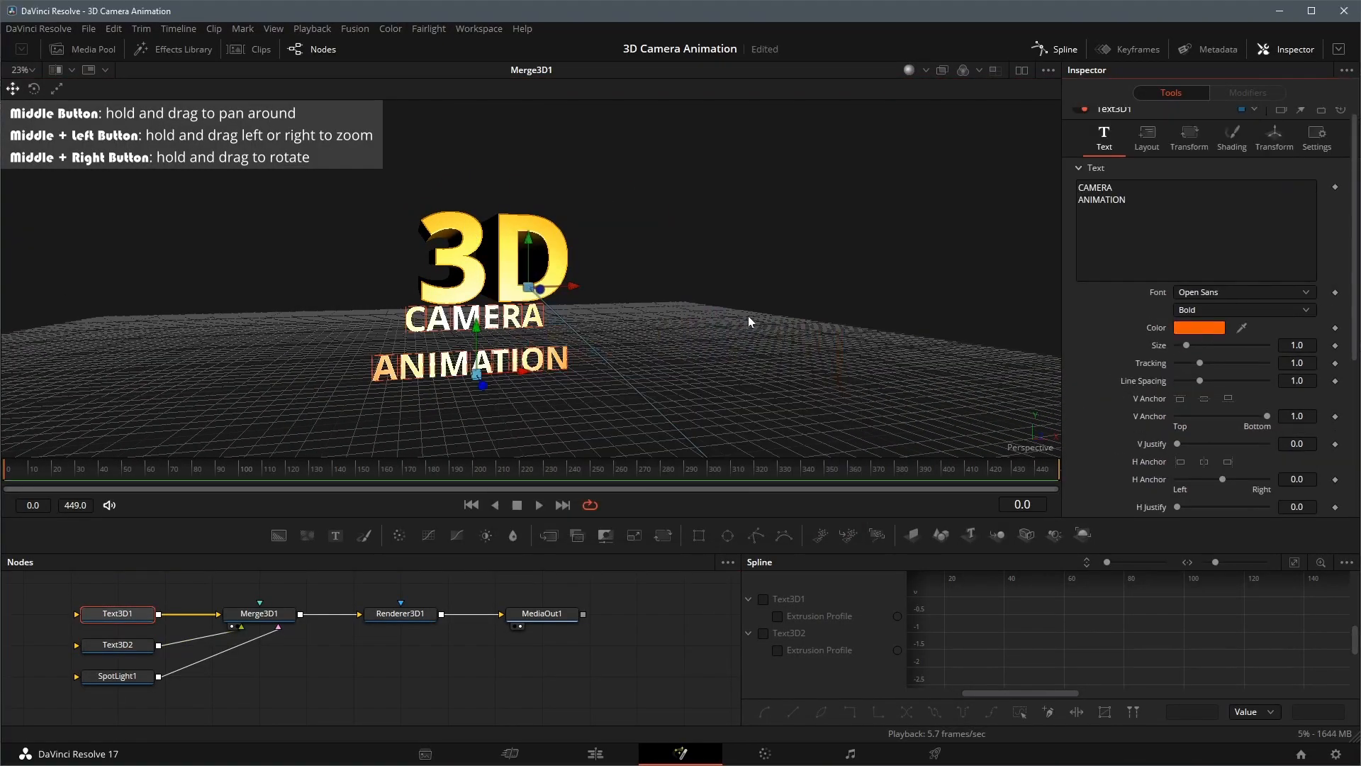
# Add a Directional Light to the 3D scene through Merge3D1
pyautogui.moveTo(747, 317); pyautogui.dragTo(692, 363)
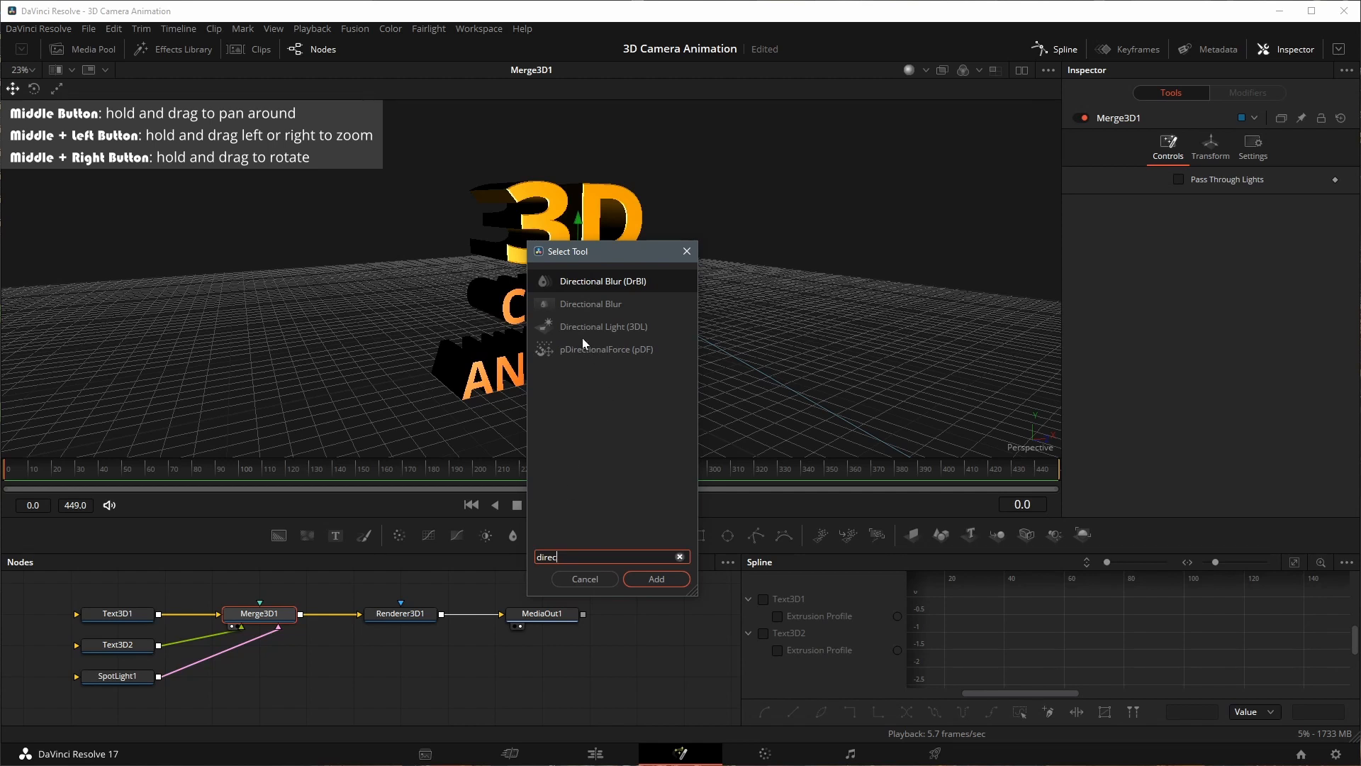
pyautogui.click(576, 329)
pyautogui.click(657, 580)
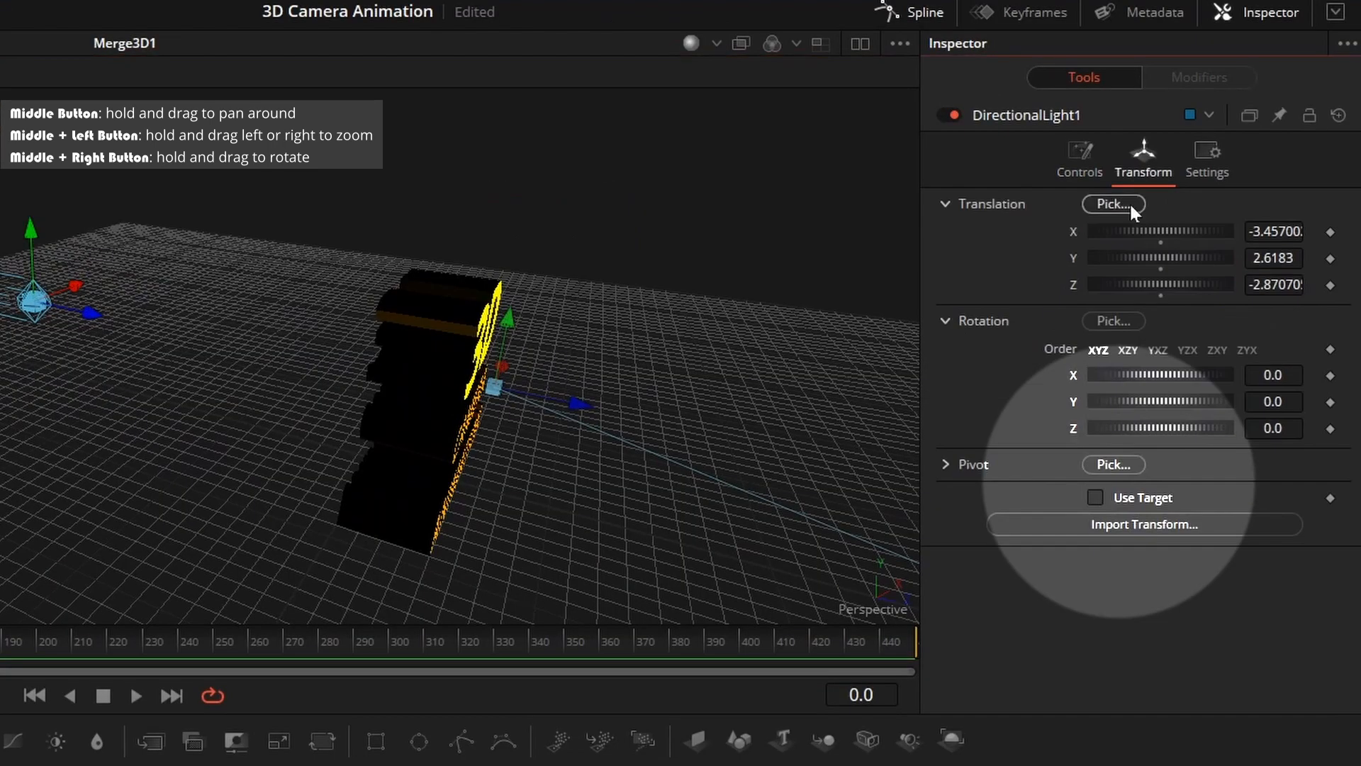
# Enable Use Target for the directional light and adjust its target near the title text
pyautogui.click(1097, 497)
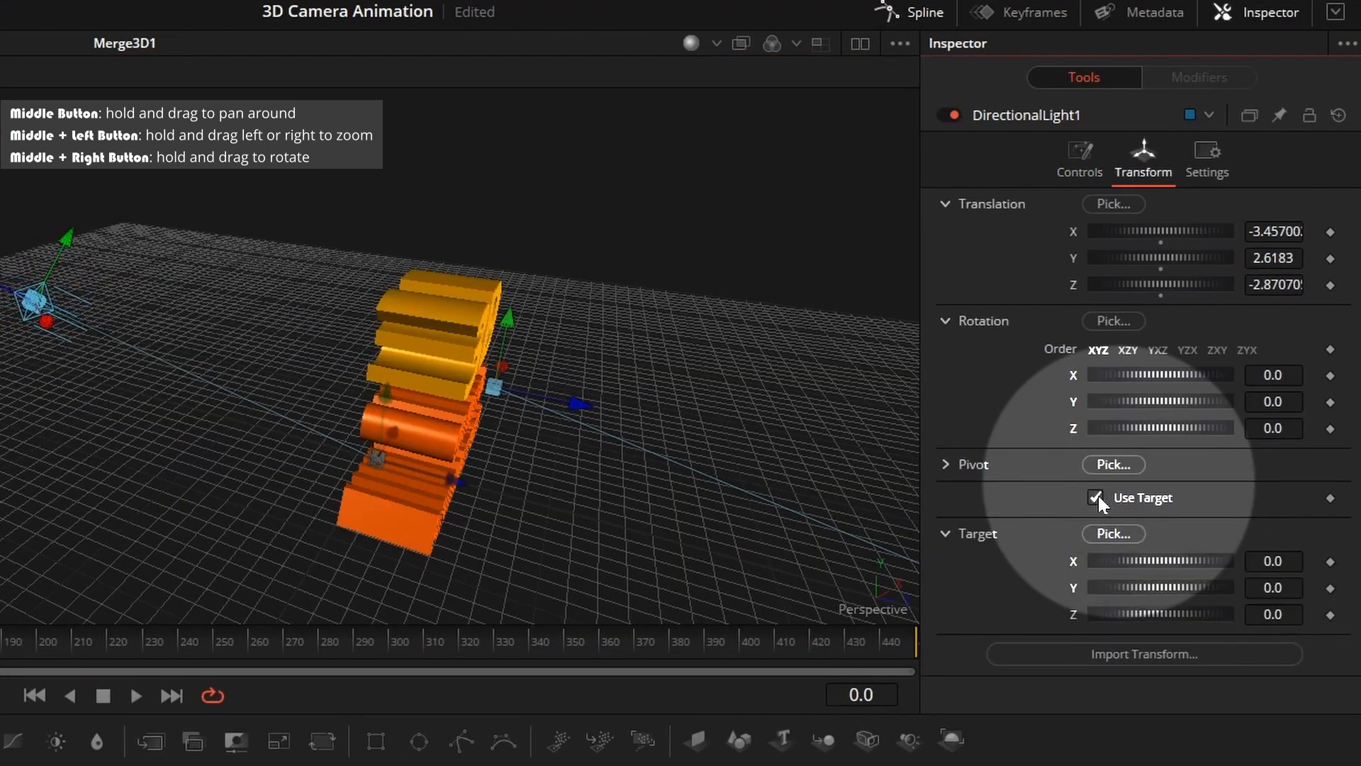
pyautogui.moveTo(215, 435); pyautogui.dragTo(332, 471)
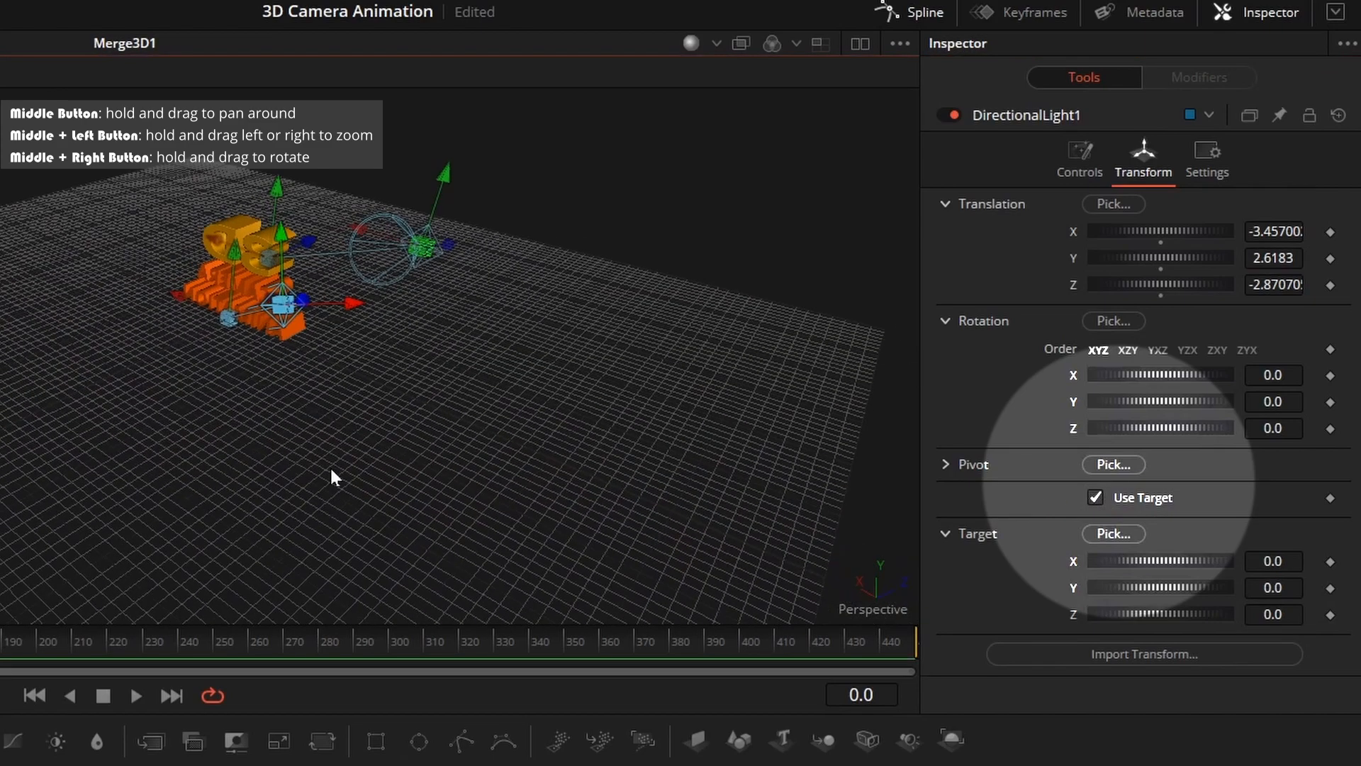
pyautogui.moveTo(359, 305); pyautogui.dragTo(215, 296)
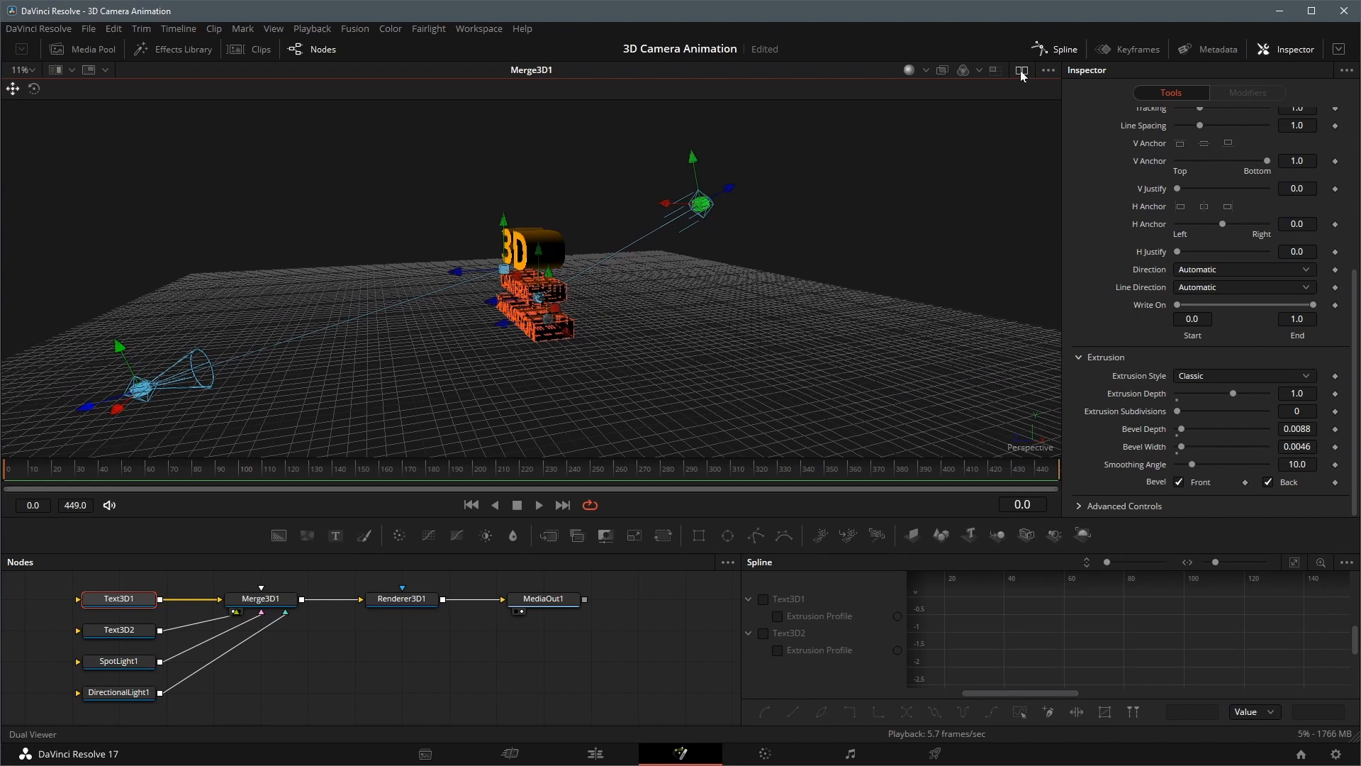
# Switch to dual viewers and widen the 3D view until it shares the width equally with the MediaOut1 view
pyautogui.click(1021, 71)
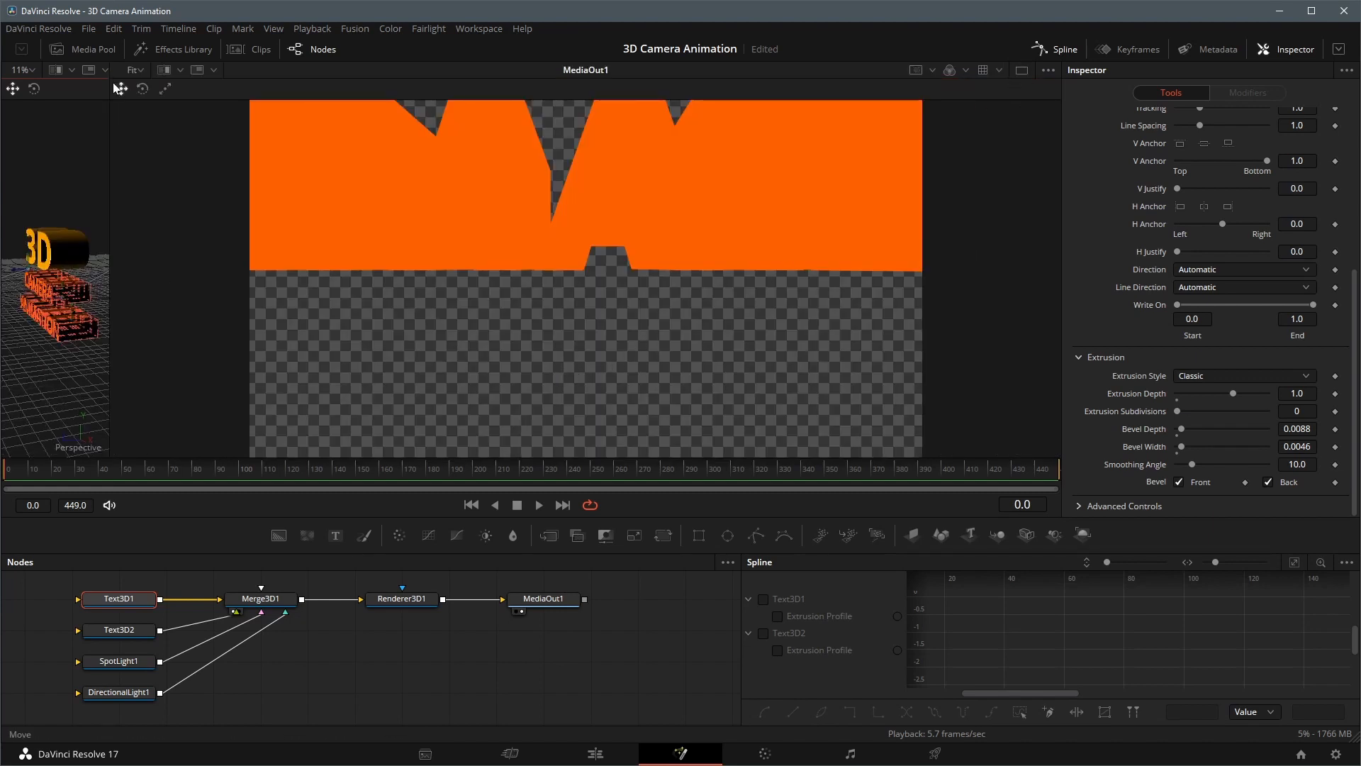
pyautogui.moveTo(108, 76); pyautogui.dragTo(533, 78)
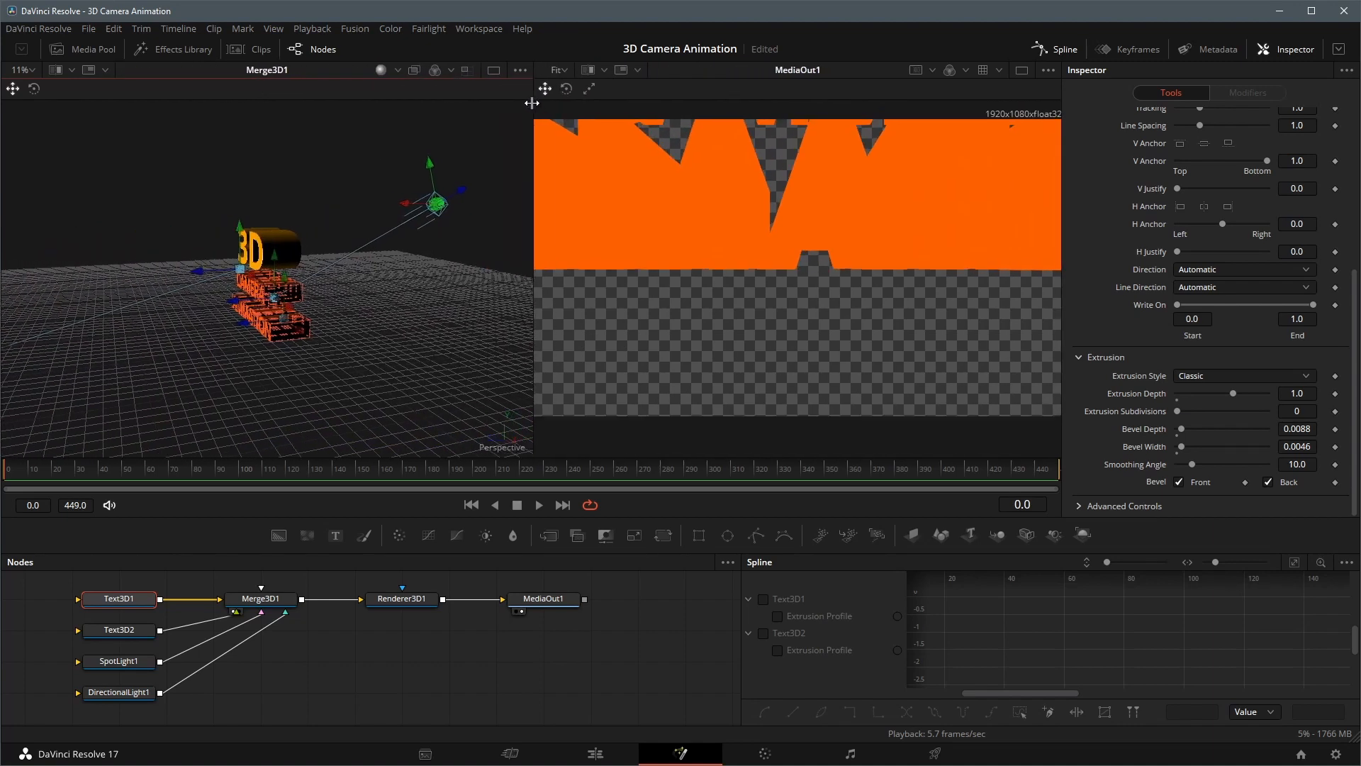
pyautogui.scroll(-3, 715, 332)
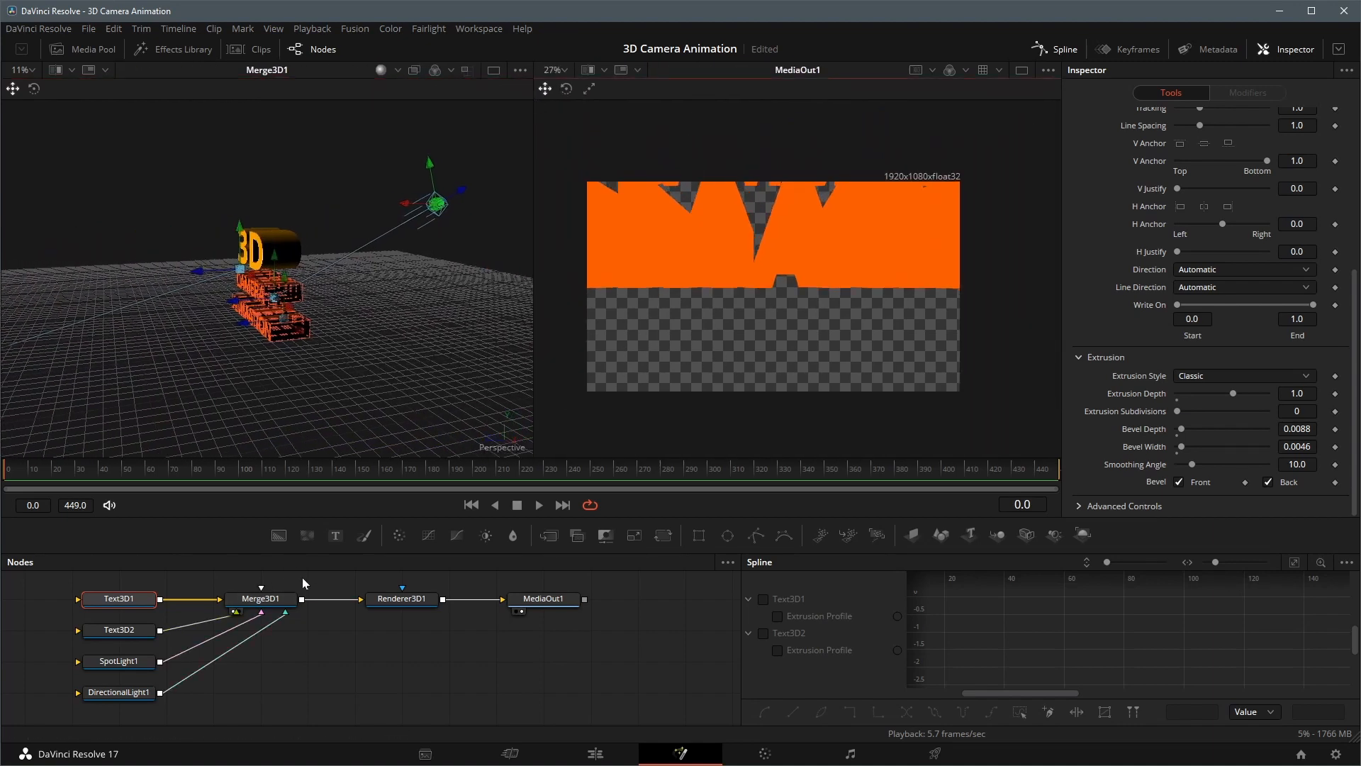
# Add a Camera 3D to Merge3D1 and place its node directly below the merge node
pyautogui.click(275, 601)
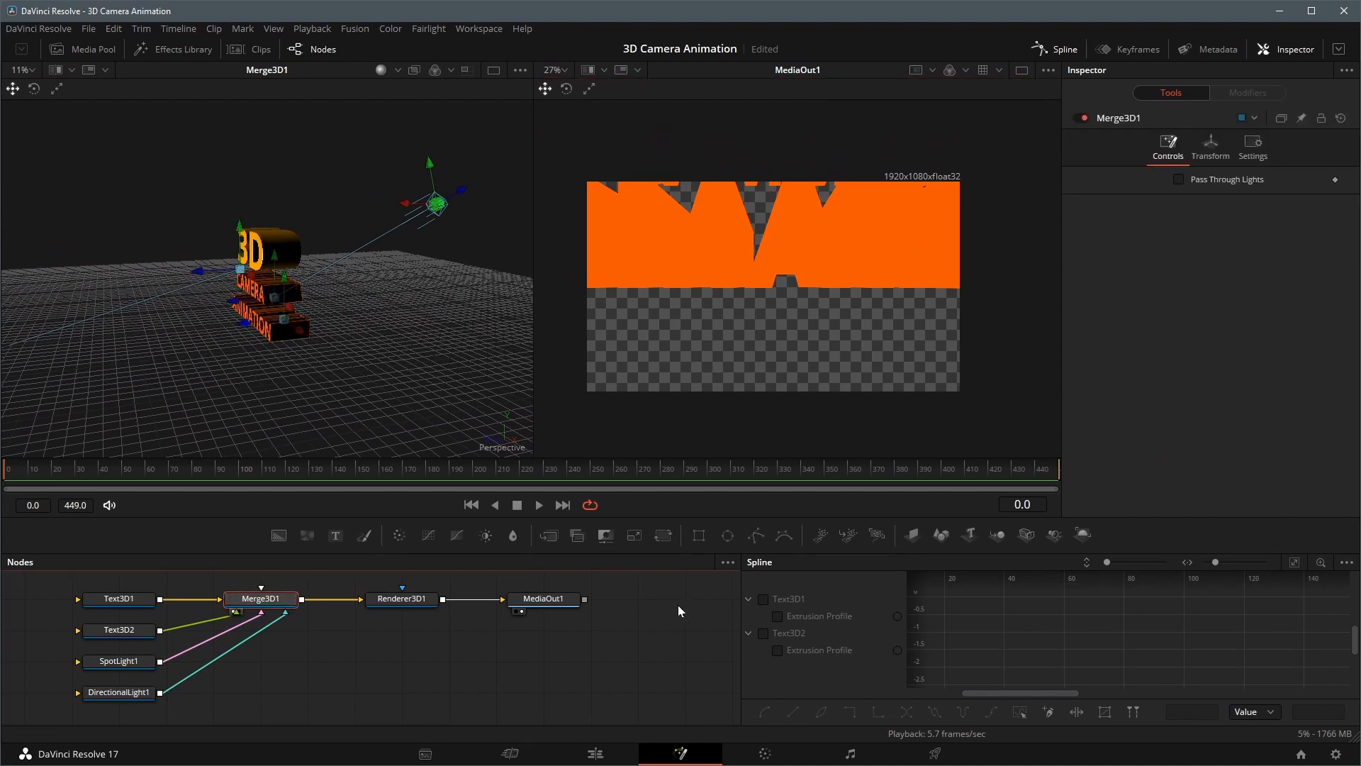
pyautogui.click(1027, 535)
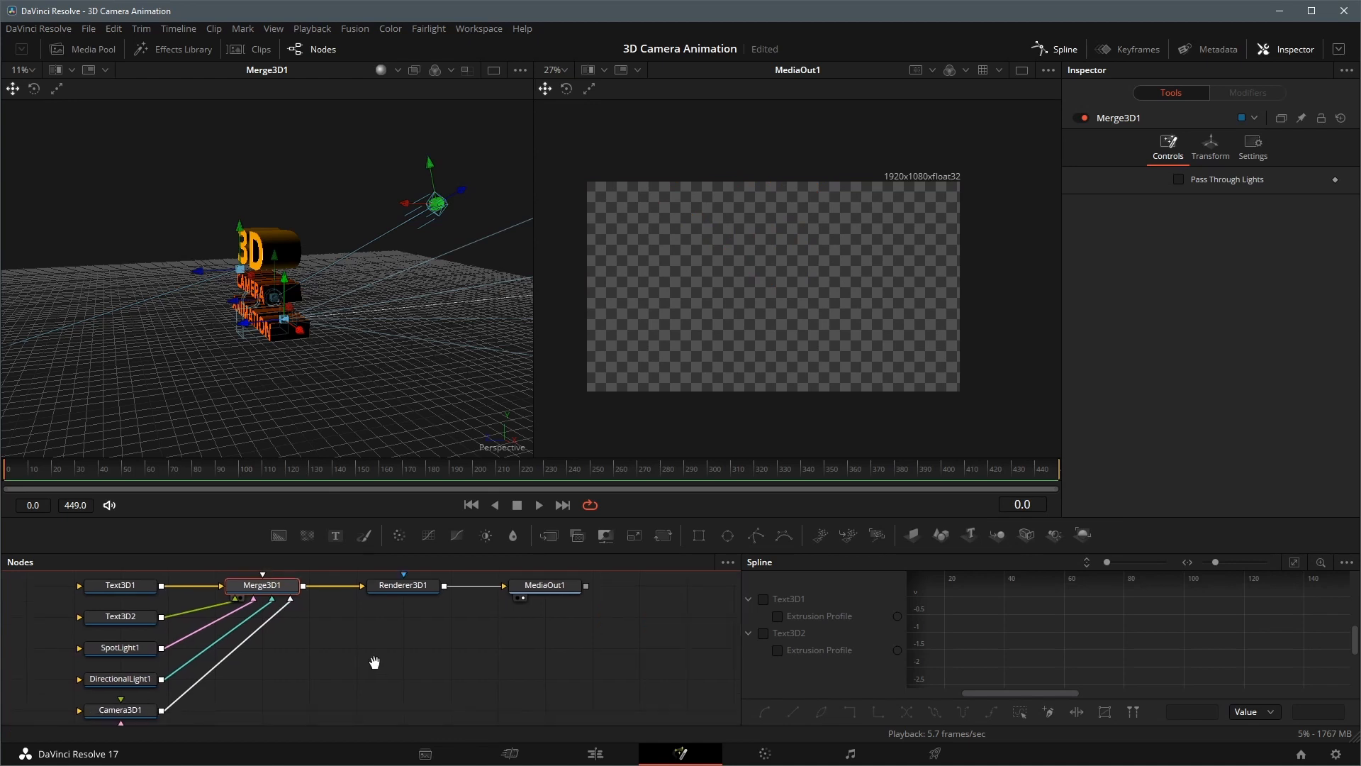
pyautogui.moveTo(136, 717); pyautogui.dragTo(276, 683)
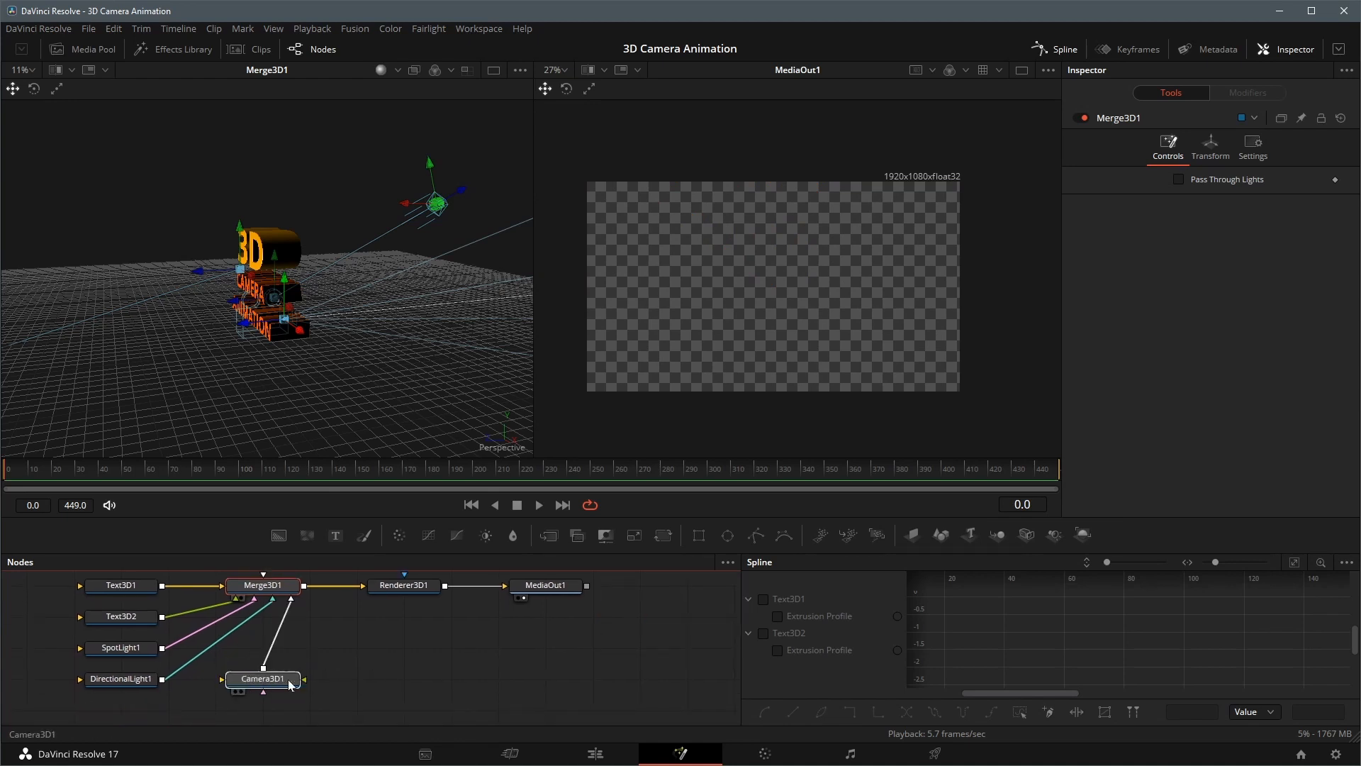
# Select the camera node and turn off Show Lights in the 3D viewer's 3D options
pyautogui.click(289, 684)
pyautogui.rightClick(313, 374)
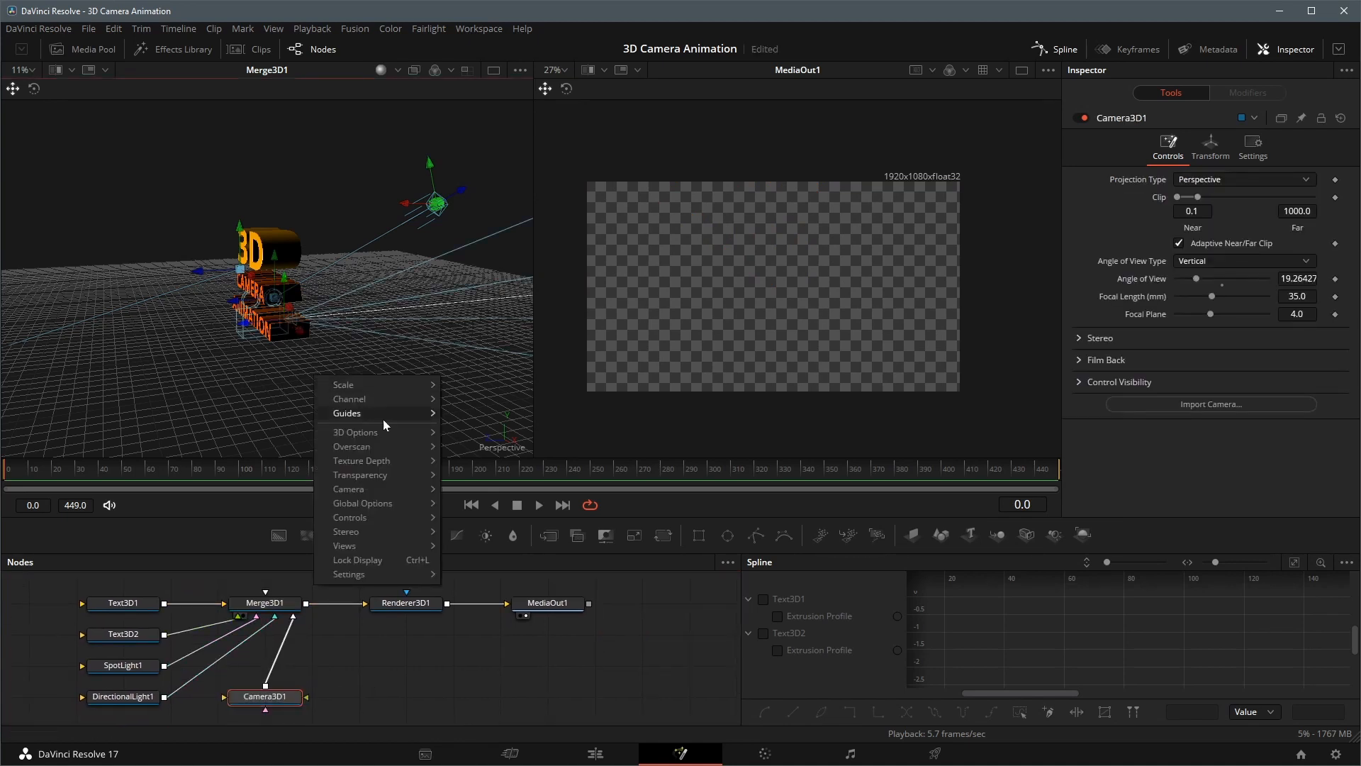
pyautogui.moveTo(391, 439)
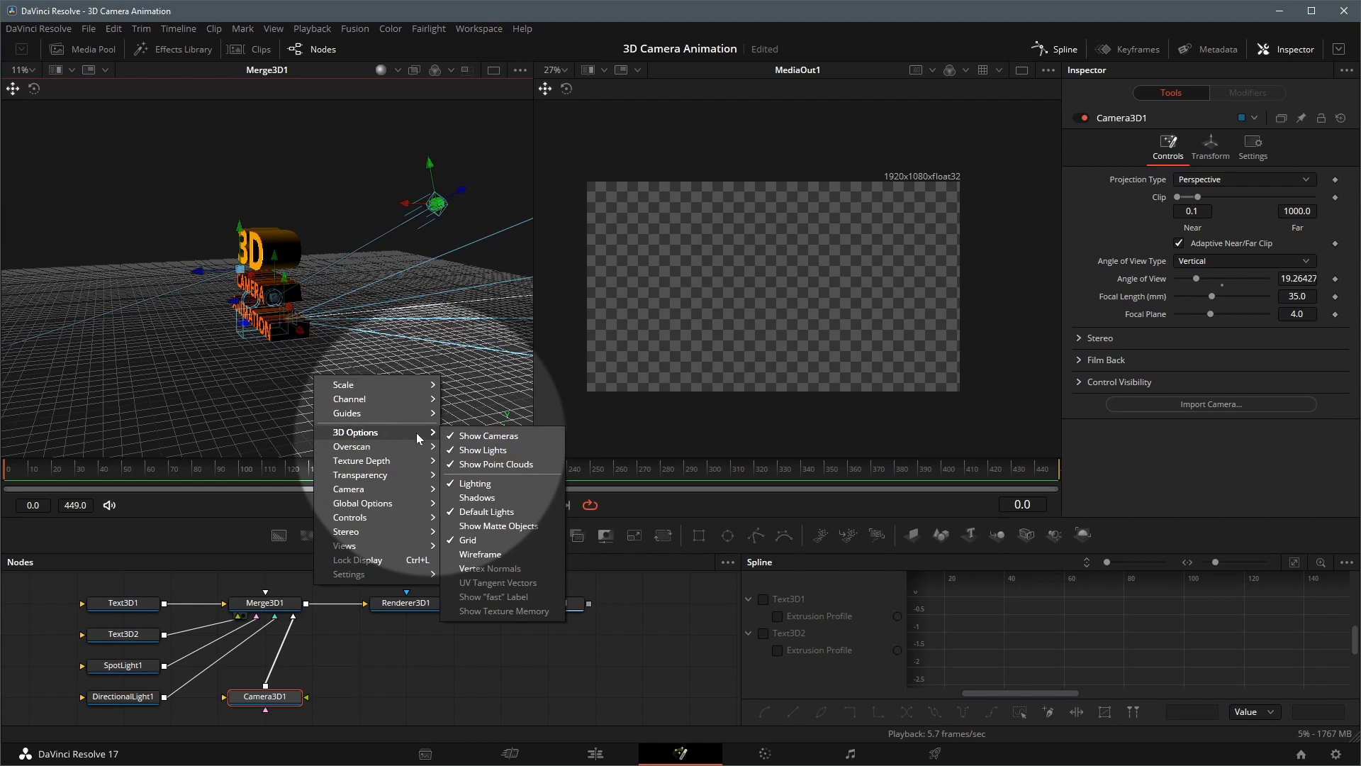
pyautogui.click(449, 456)
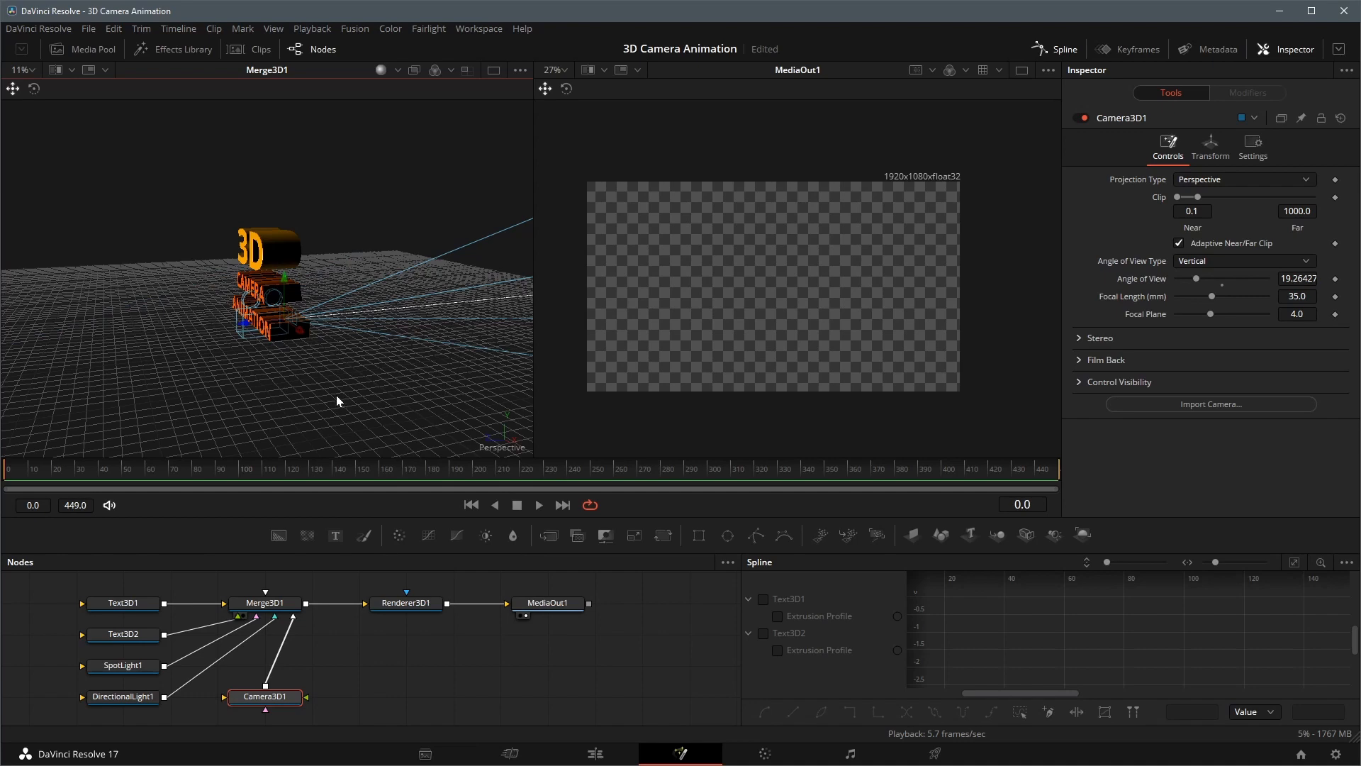
# Move the camera back and up in front of the text until the whole title is framed in the render
pyautogui.moveTo(245, 324); pyautogui.dragTo(133, 337)
pyautogui.moveTo(227, 396); pyautogui.dragTo(344, 401)
pyautogui.moveTo(261, 333); pyautogui.dragTo(122, 345)
pyautogui.moveTo(262, 366); pyautogui.dragTo(156, 378)
pyautogui.moveTo(340, 387); pyautogui.dragTo(232, 360)
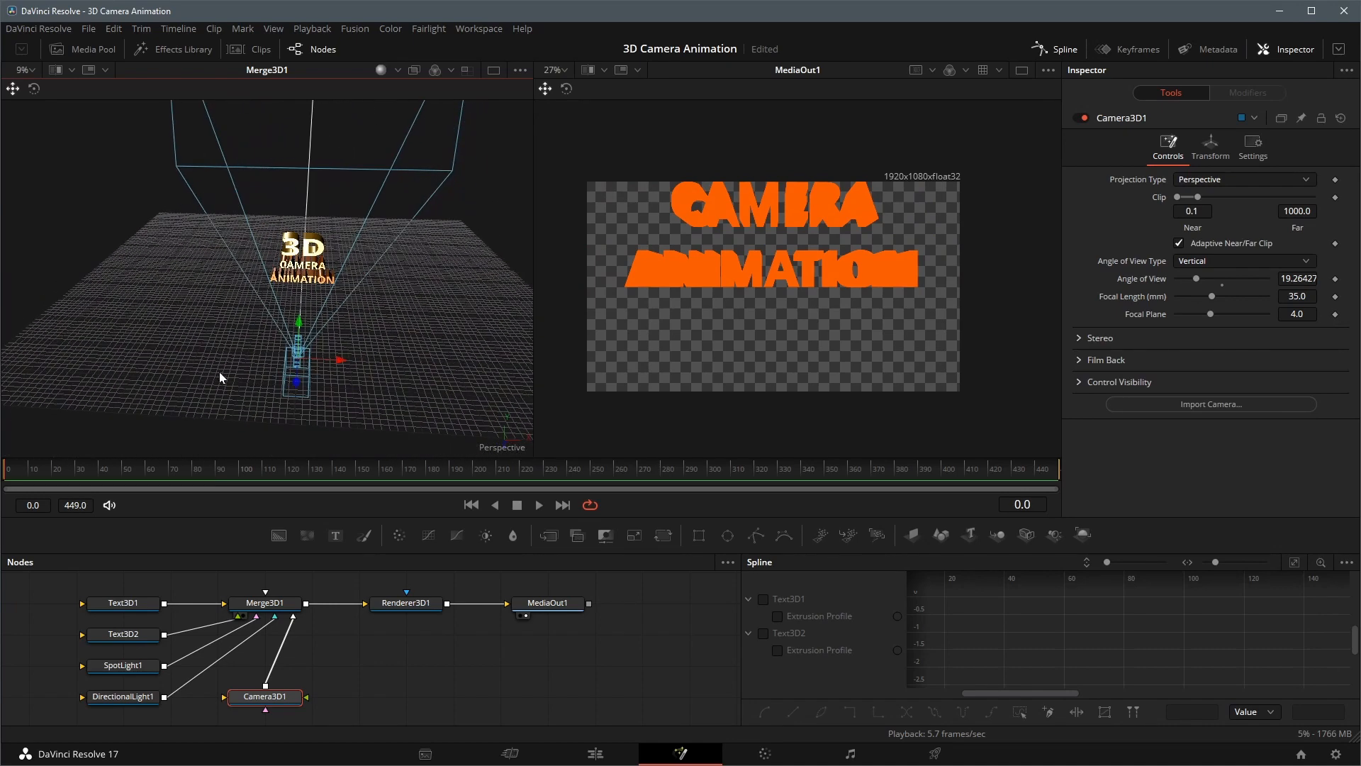
pyautogui.moveTo(300, 323); pyautogui.dragTo(309, 292)
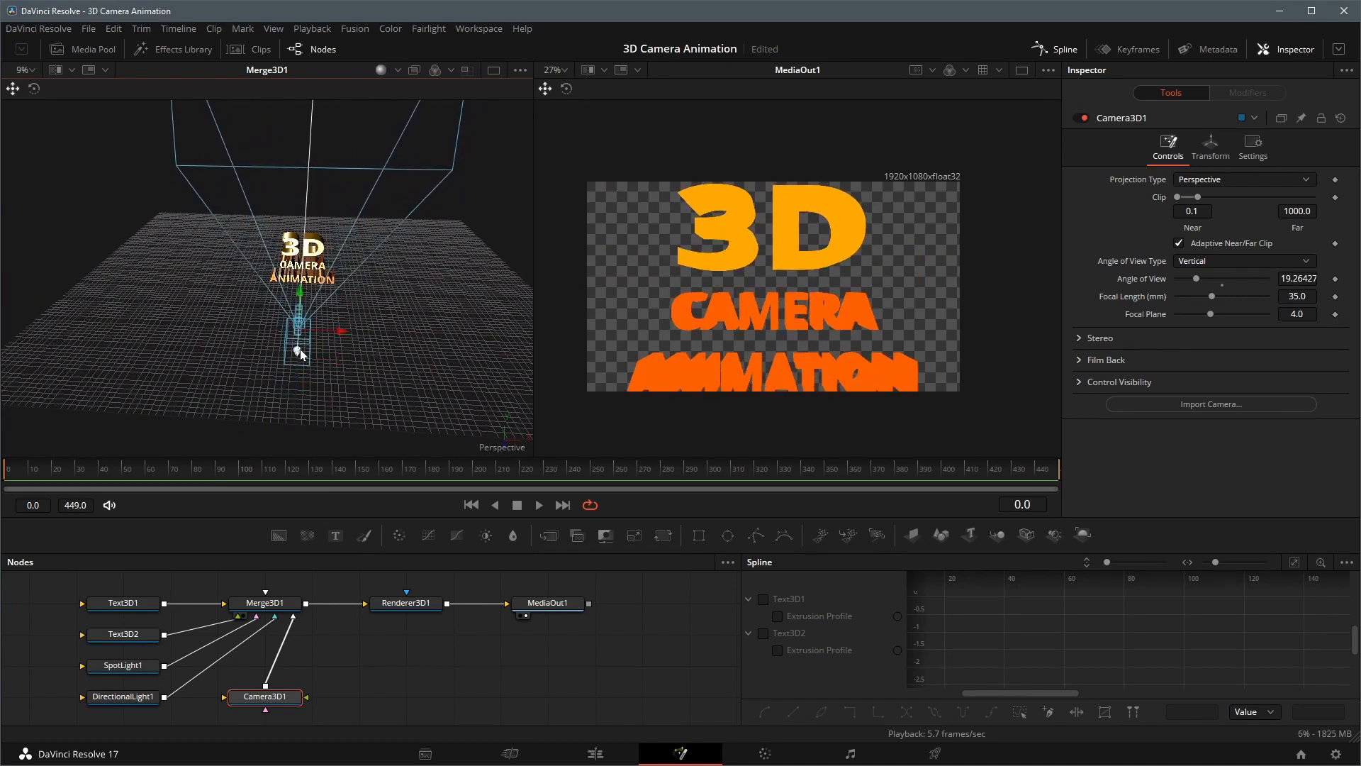
pyautogui.moveTo(299, 352); pyautogui.dragTo(424, 334)
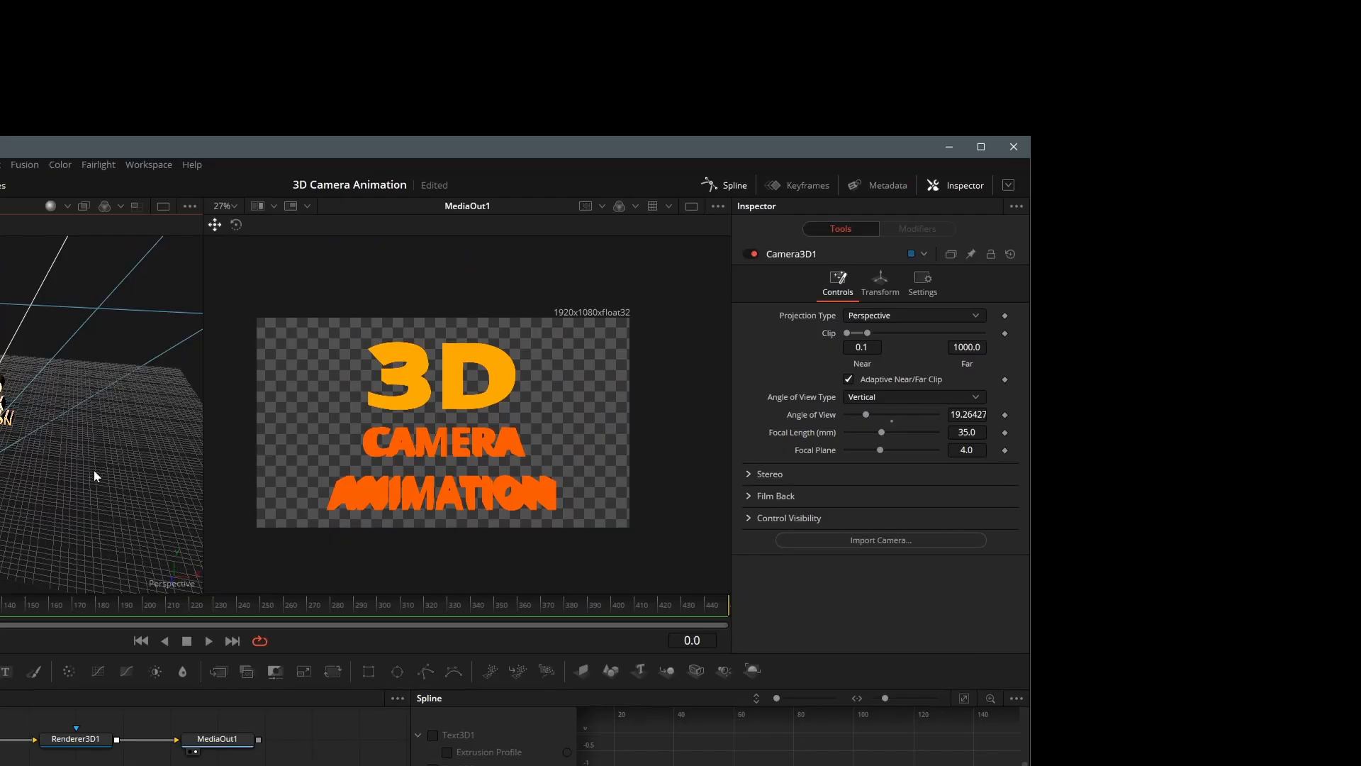
# Enable Lighting and Shadows on Renderer3D1
pyautogui.click(83, 738)
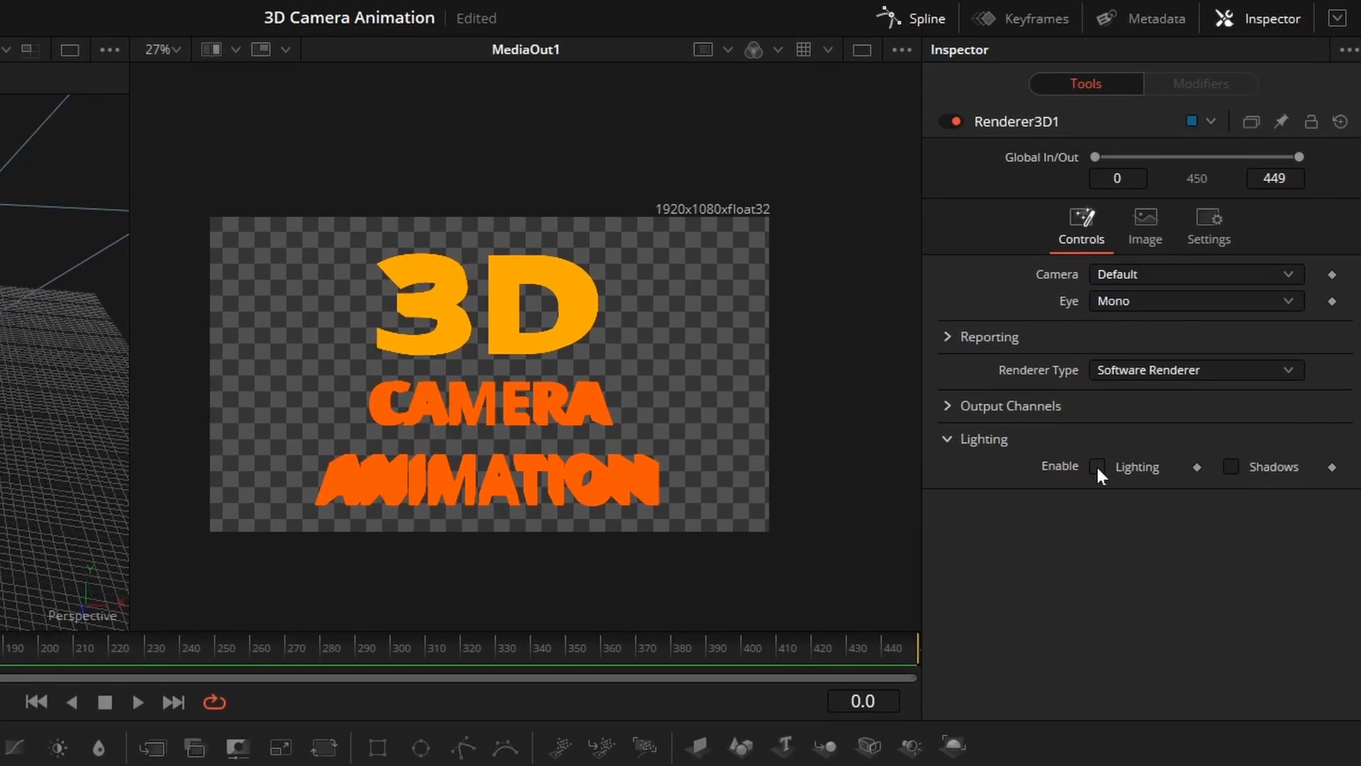
pyautogui.click(849, 483)
pyautogui.click(1231, 468)
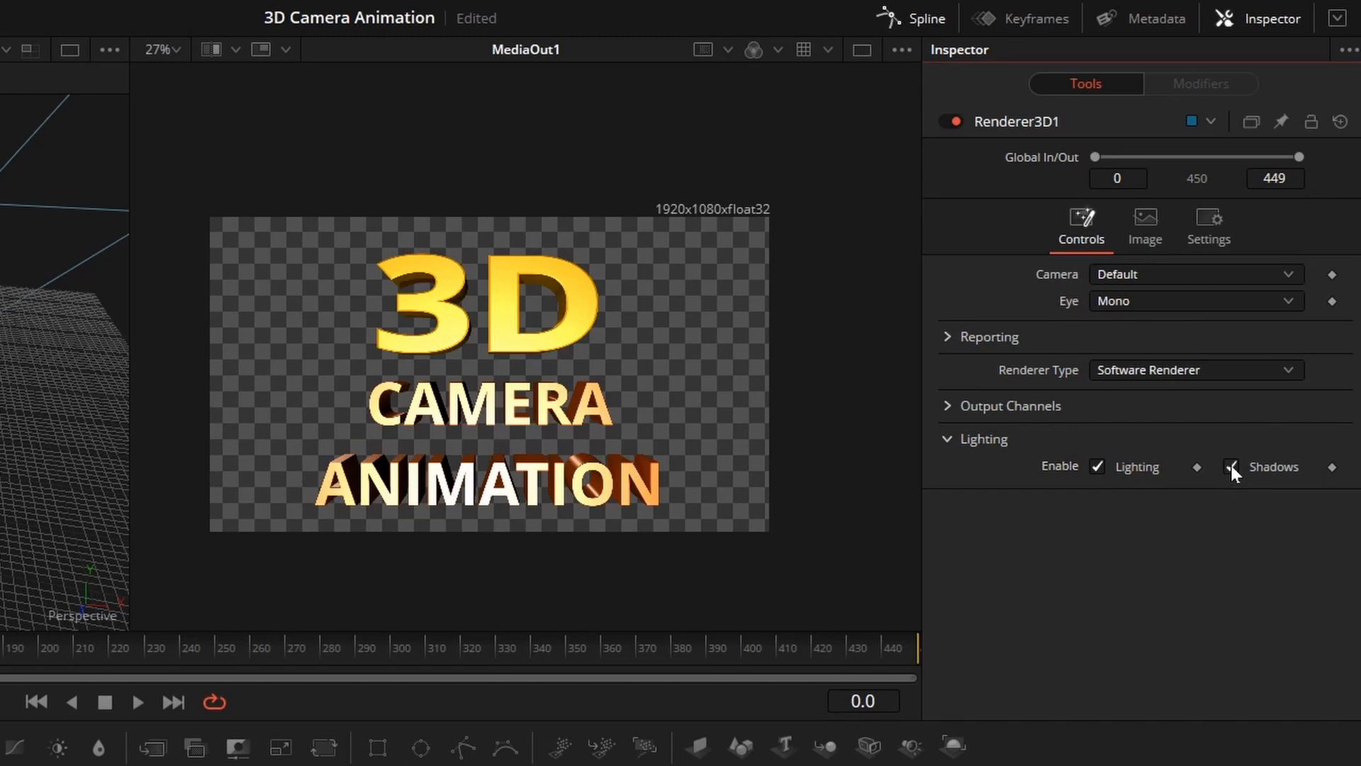
# Inspect the rendered "3D" letters up close and set the spot light's shadow Softness to Constant
pyautogui.scroll(1, 142, 78)
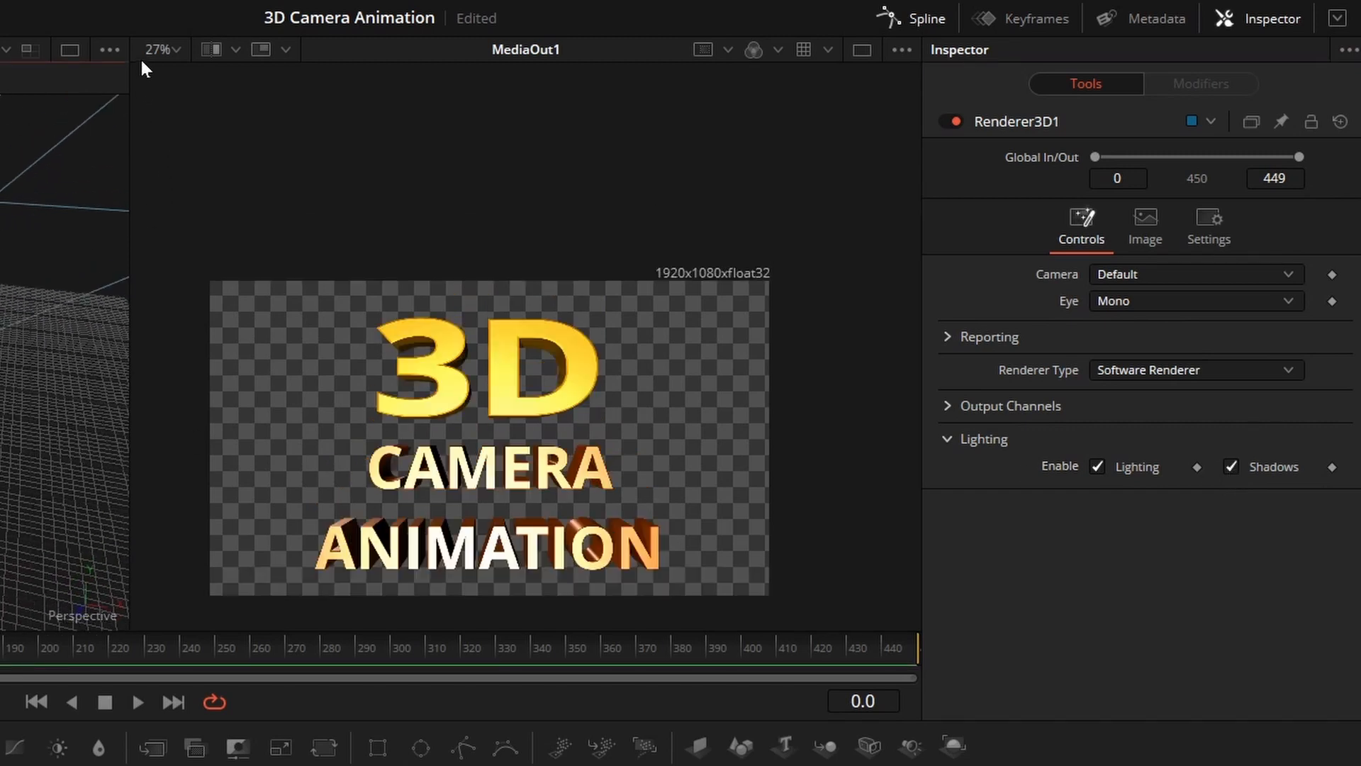
pyautogui.scroll(-1, 433, 393)
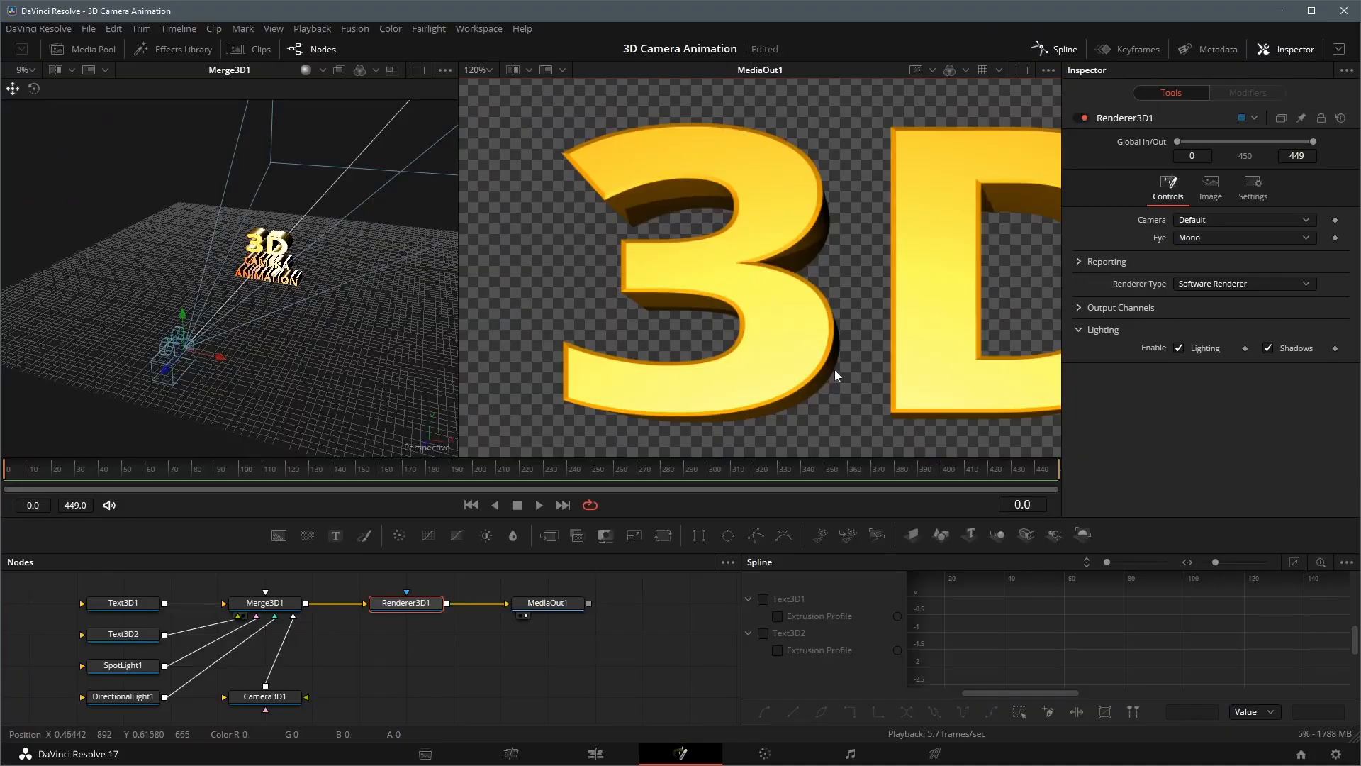
pyautogui.scroll(-2, 835, 369)
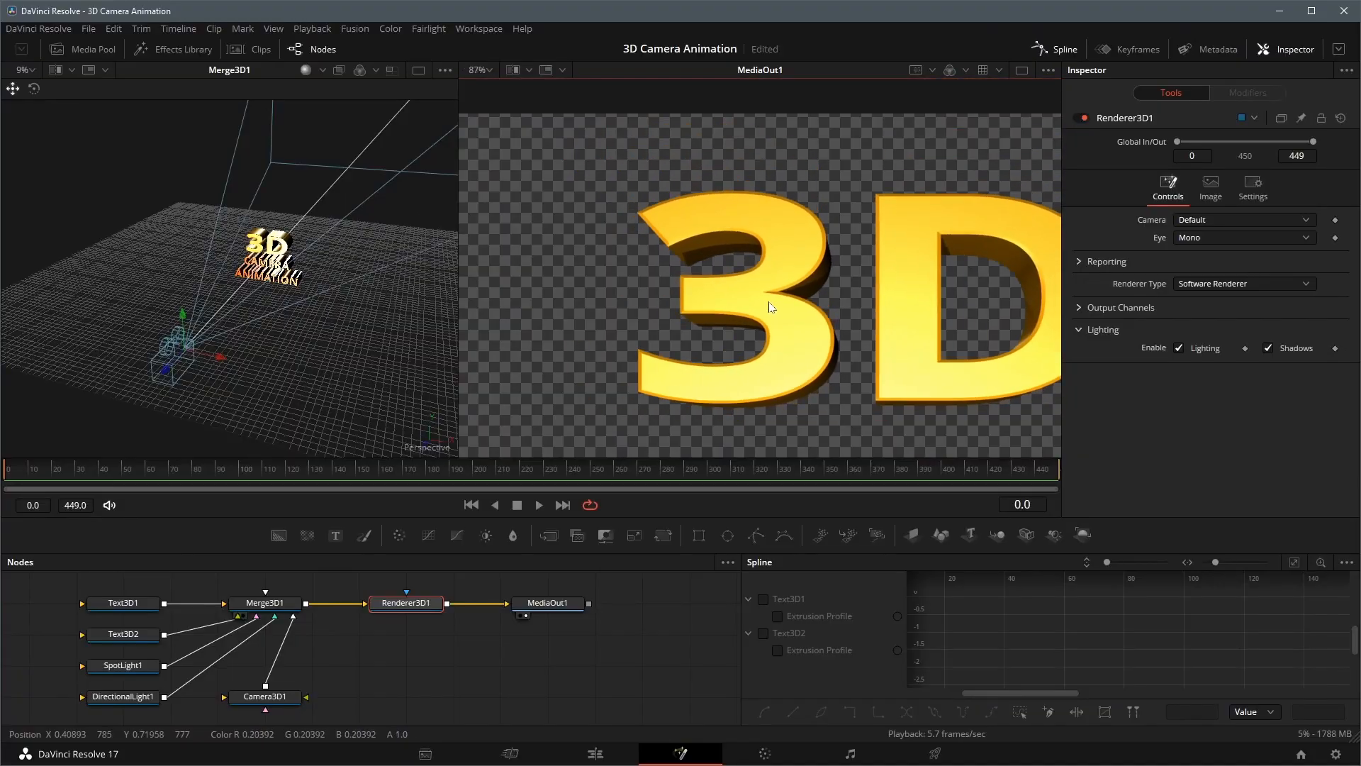
pyautogui.moveTo(820, 366); pyautogui.dragTo(757, 309)
pyautogui.scroll(1, 756, 307)
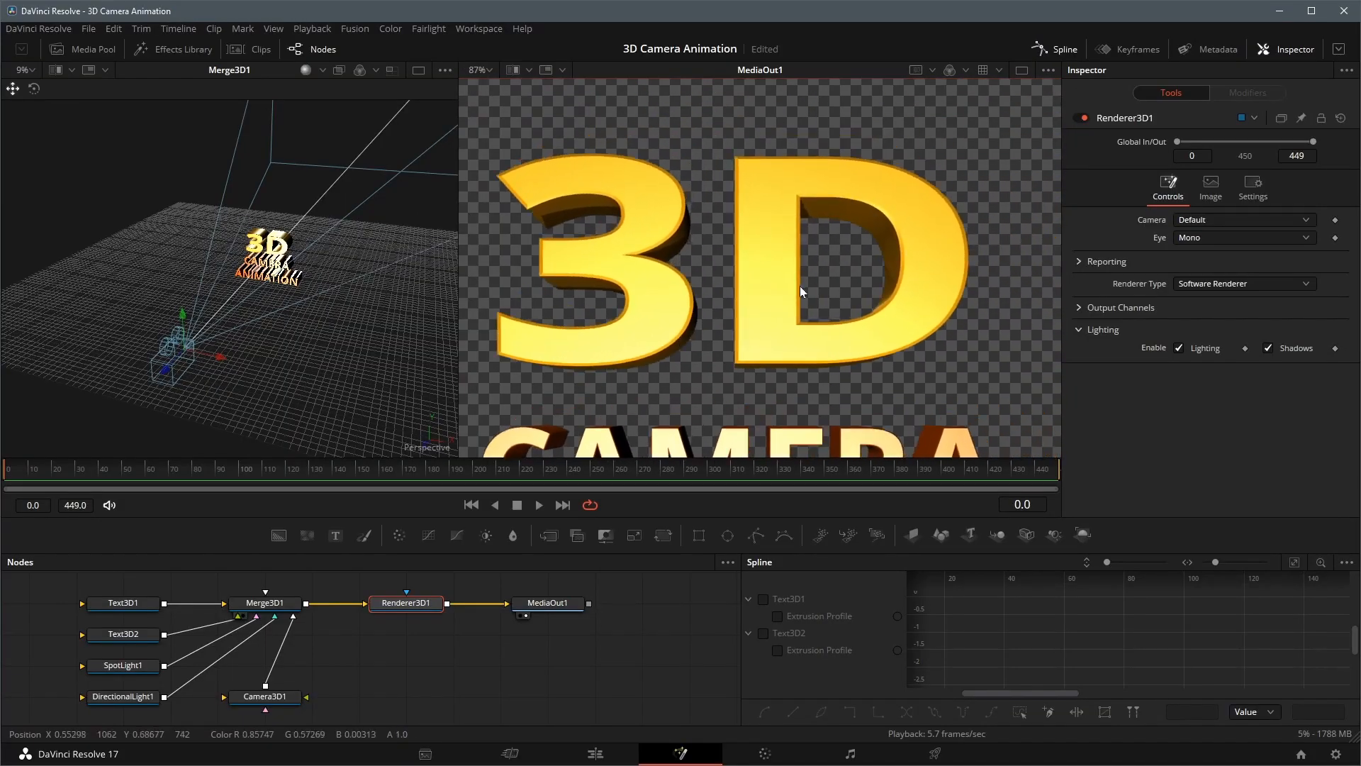
pyautogui.scroll(8, 831, 292)
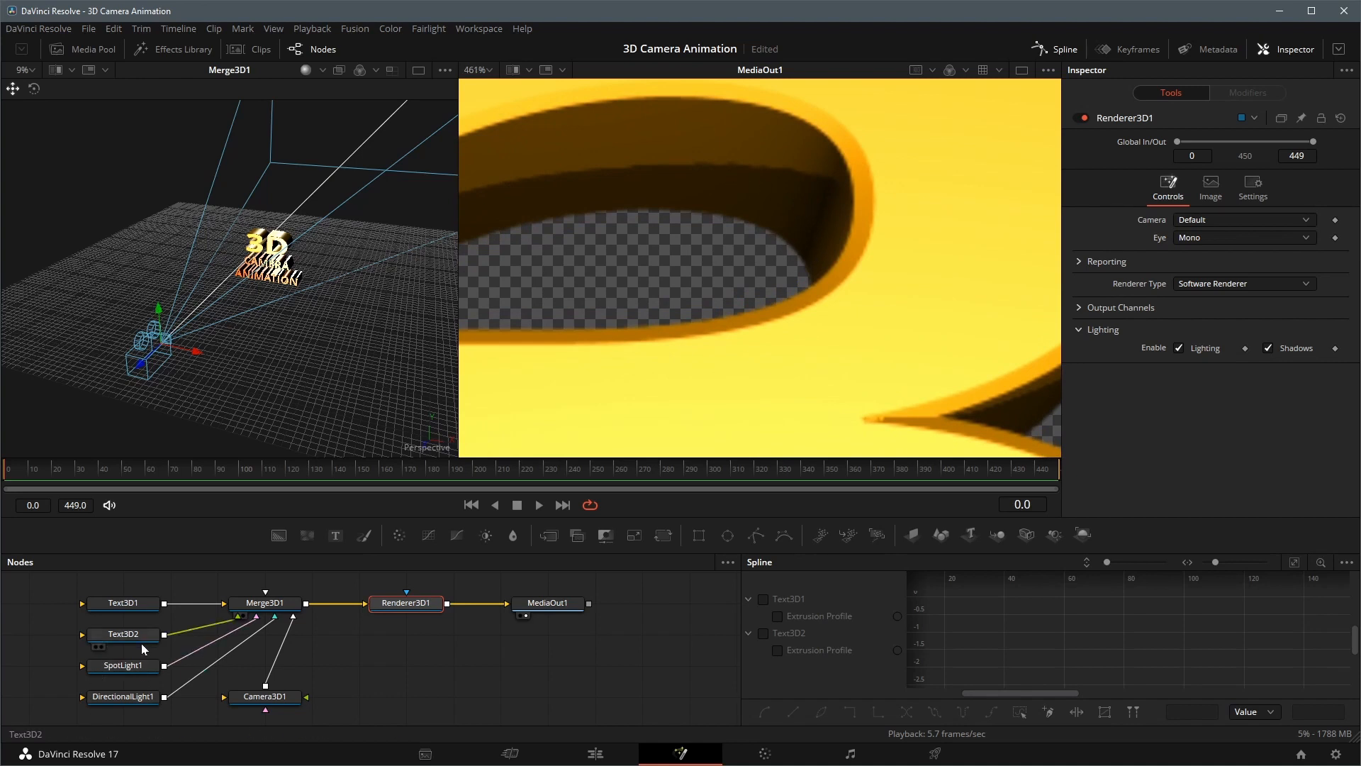
pyautogui.click(123, 665)
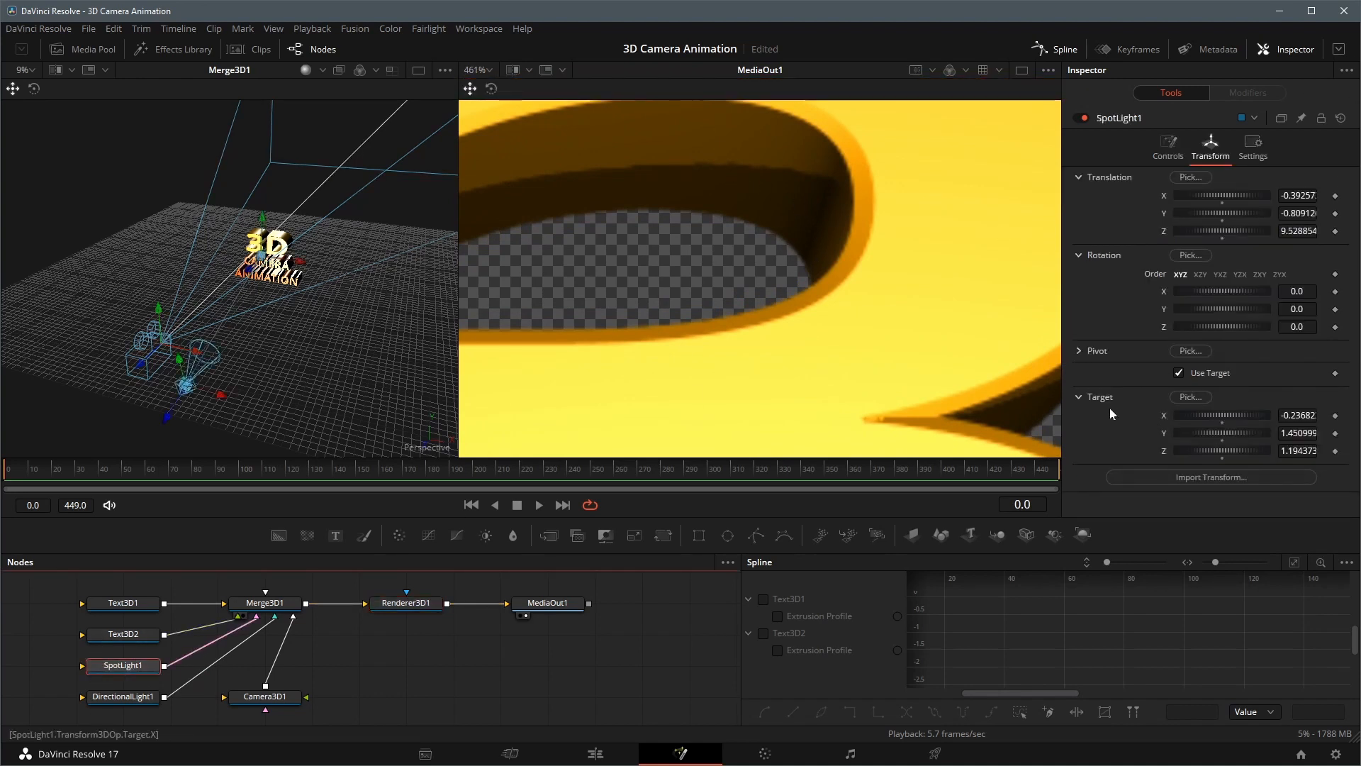
pyautogui.click(1168, 147)
pyautogui.click(1079, 363)
pyautogui.scroll(-3, 1245, 401)
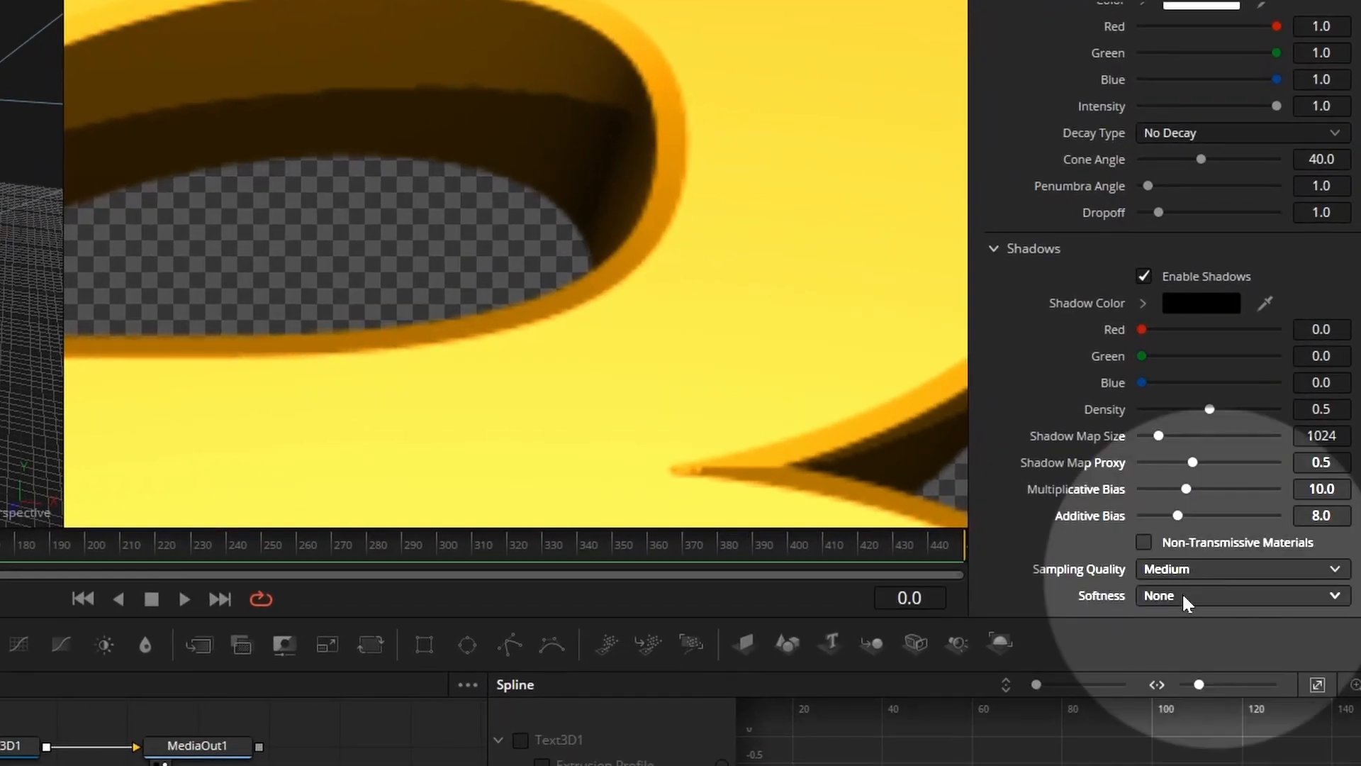
pyautogui.click(1186, 601)
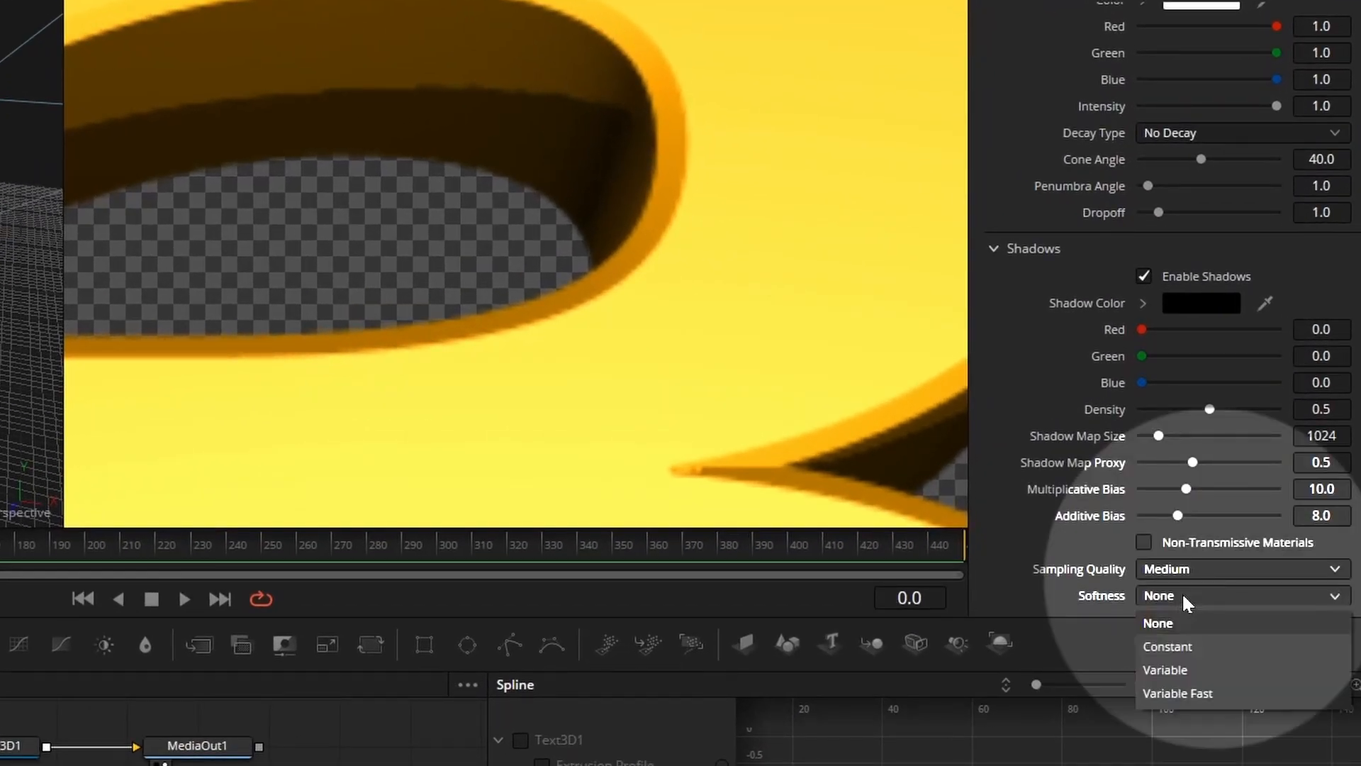
pyautogui.click(1191, 647)
# Adjust the Constant Softness value of the spot light's shadows
pyautogui.scroll(-1, 1280, 404)
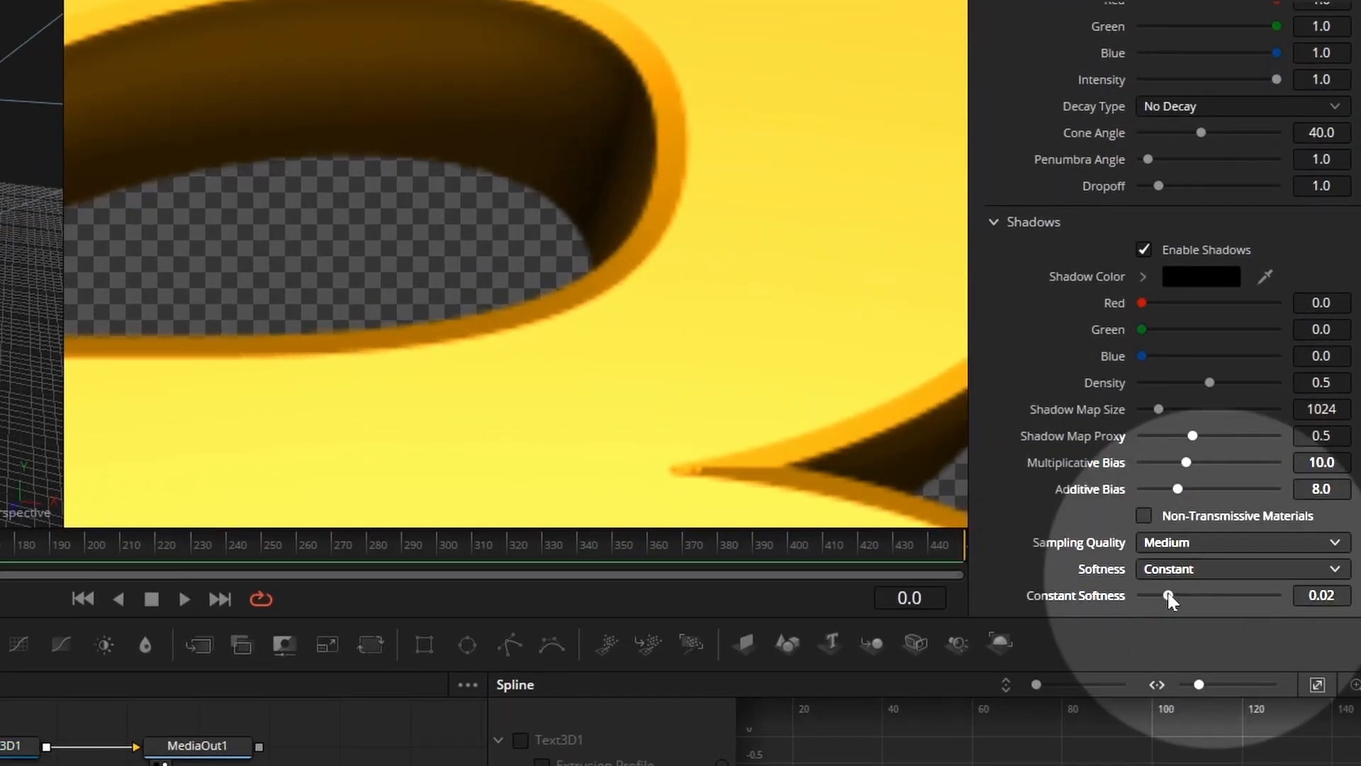
pyautogui.moveTo(1168, 595); pyautogui.dragTo(1122, 614)
pyautogui.click(1322, 594)
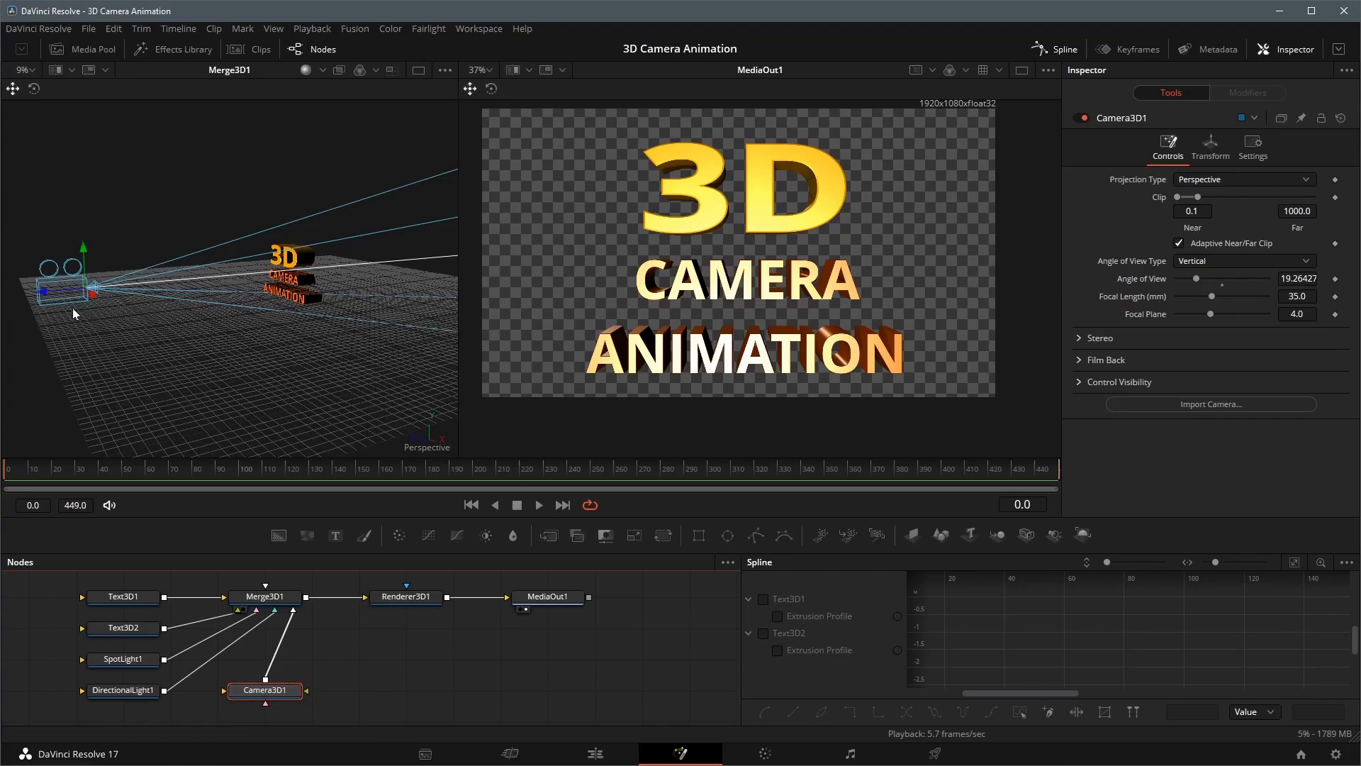
# Enable Use Target for the camera, place its target at about X 0.08, Y 1.22, Z 0.84, and shift the camera to about X -0.79
pyautogui.click(1211, 145)
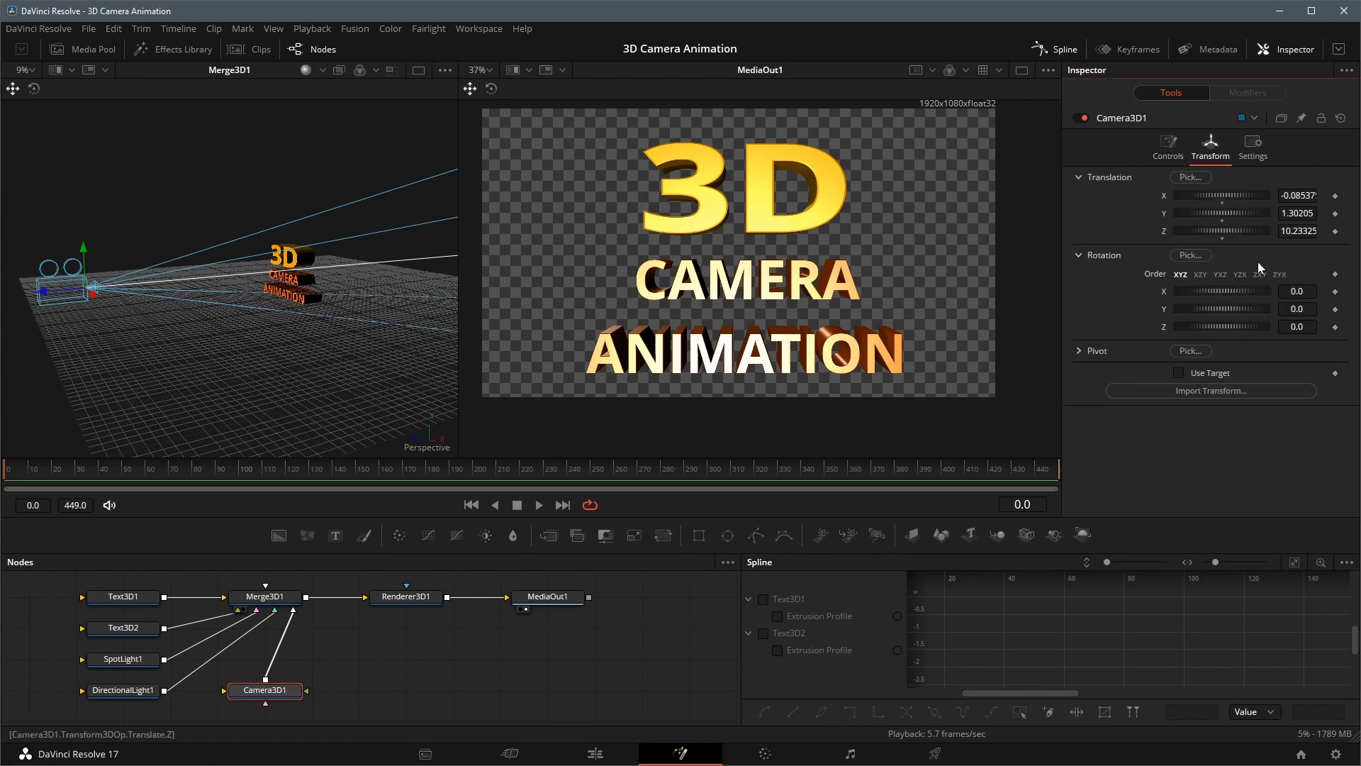
pyautogui.click(1179, 373)
pyautogui.moveTo(244, 372); pyautogui.dragTo(192, 262)
pyautogui.moveTo(337, 316); pyautogui.dragTo(292, 318)
pyautogui.moveTo(295, 261); pyautogui.dragTo(287, 261)
pyautogui.moveTo(339, 343)
pyautogui.mouseDown()
pyautogui.moveTo(289, 298)
pyautogui.moveTo(317, 360)
pyautogui.mouseUp()
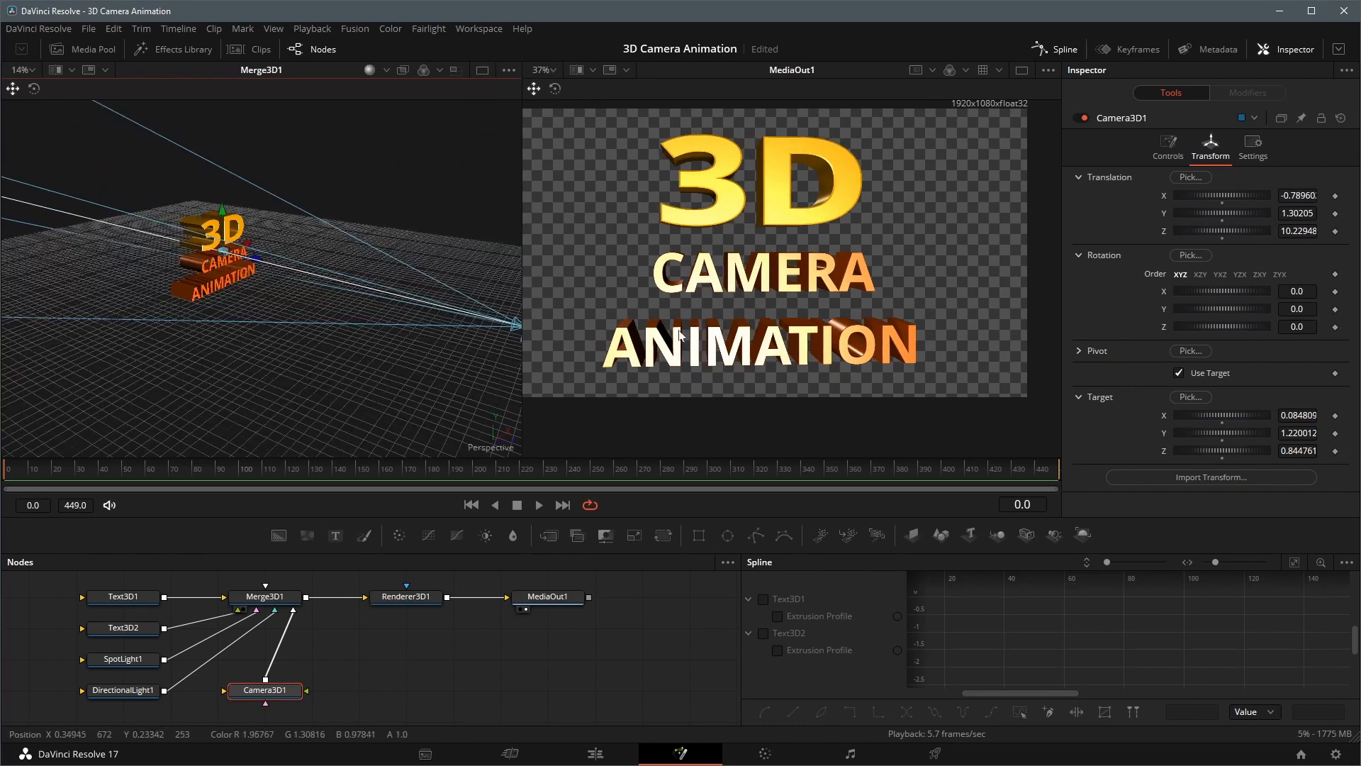
# Animate the camera's Translation group at frame 0 and raise the camera above the title to about X -0.33, Y 6.62, Z 5.33
pyautogui.moveTo(431, 241)
pyautogui.mouseDown()
pyautogui.moveTo(452, 238)
pyautogui.moveTo(416, 253)
pyautogui.mouseUp()
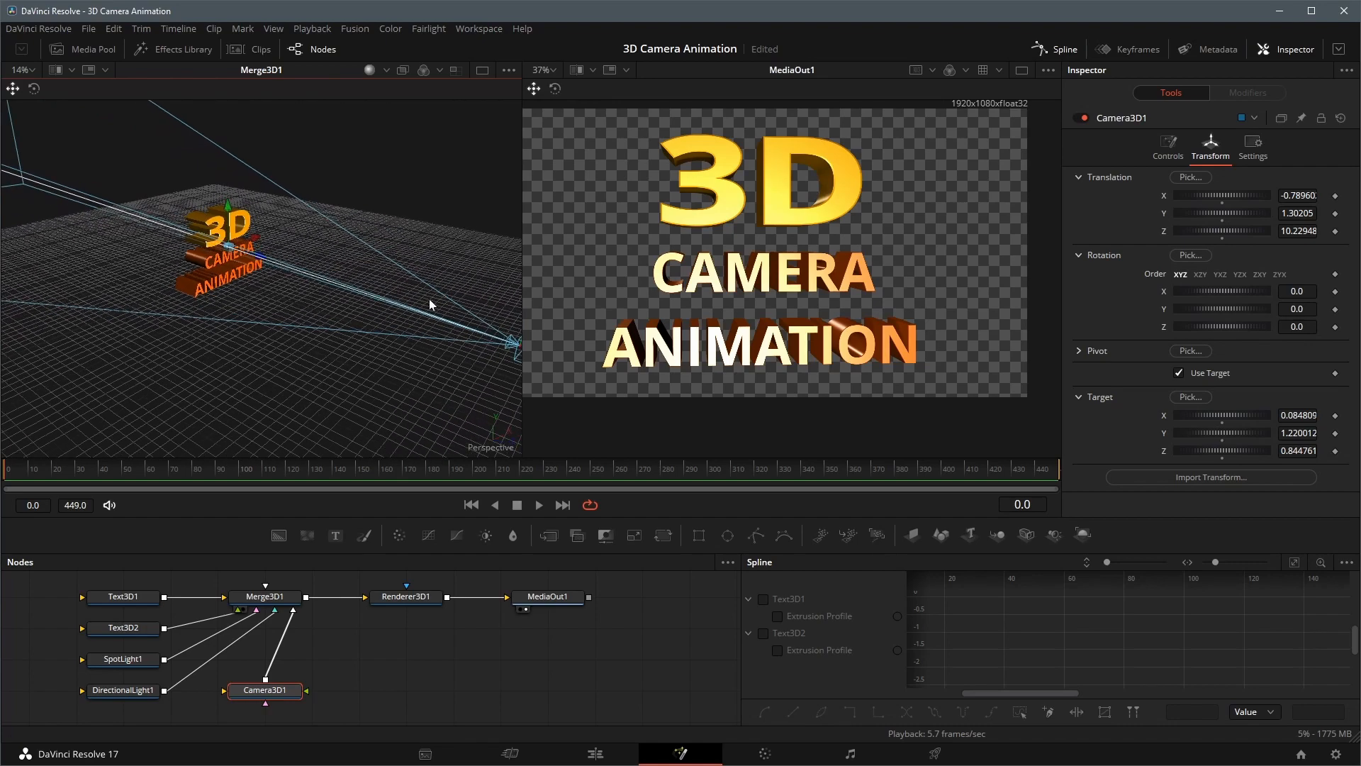
pyautogui.moveTo(429, 299); pyautogui.dragTo(360, 328)
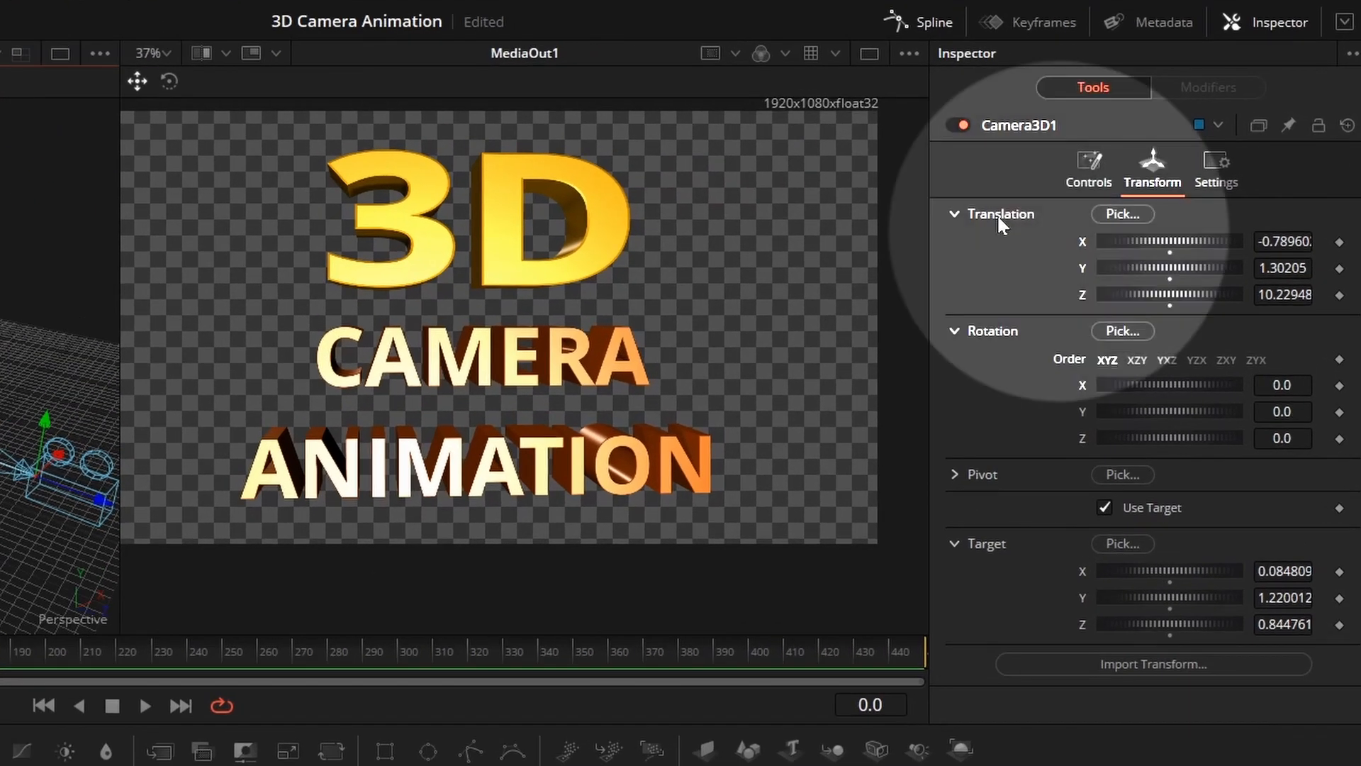
pyautogui.rightClick(996, 214)
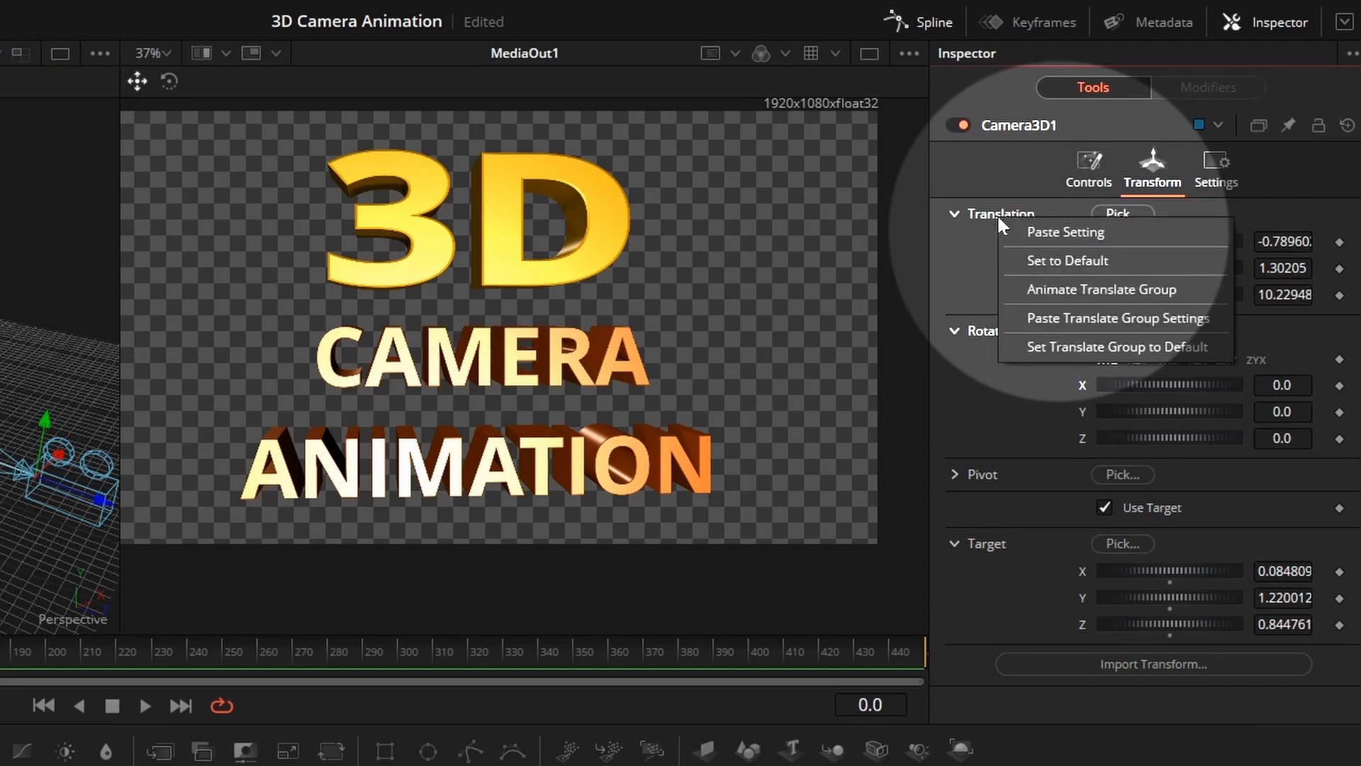
pyautogui.click(1069, 290)
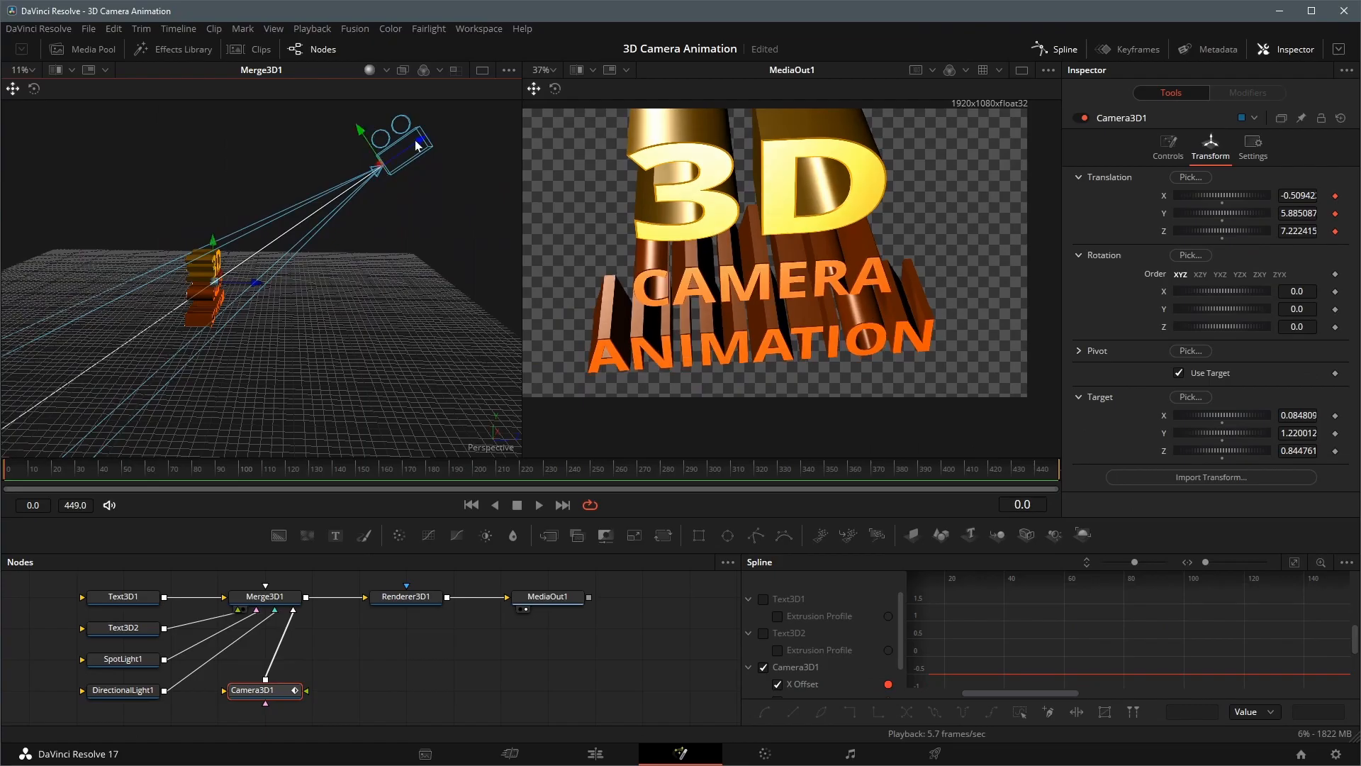
pyautogui.moveTo(417, 144); pyautogui.dragTo(352, 122)
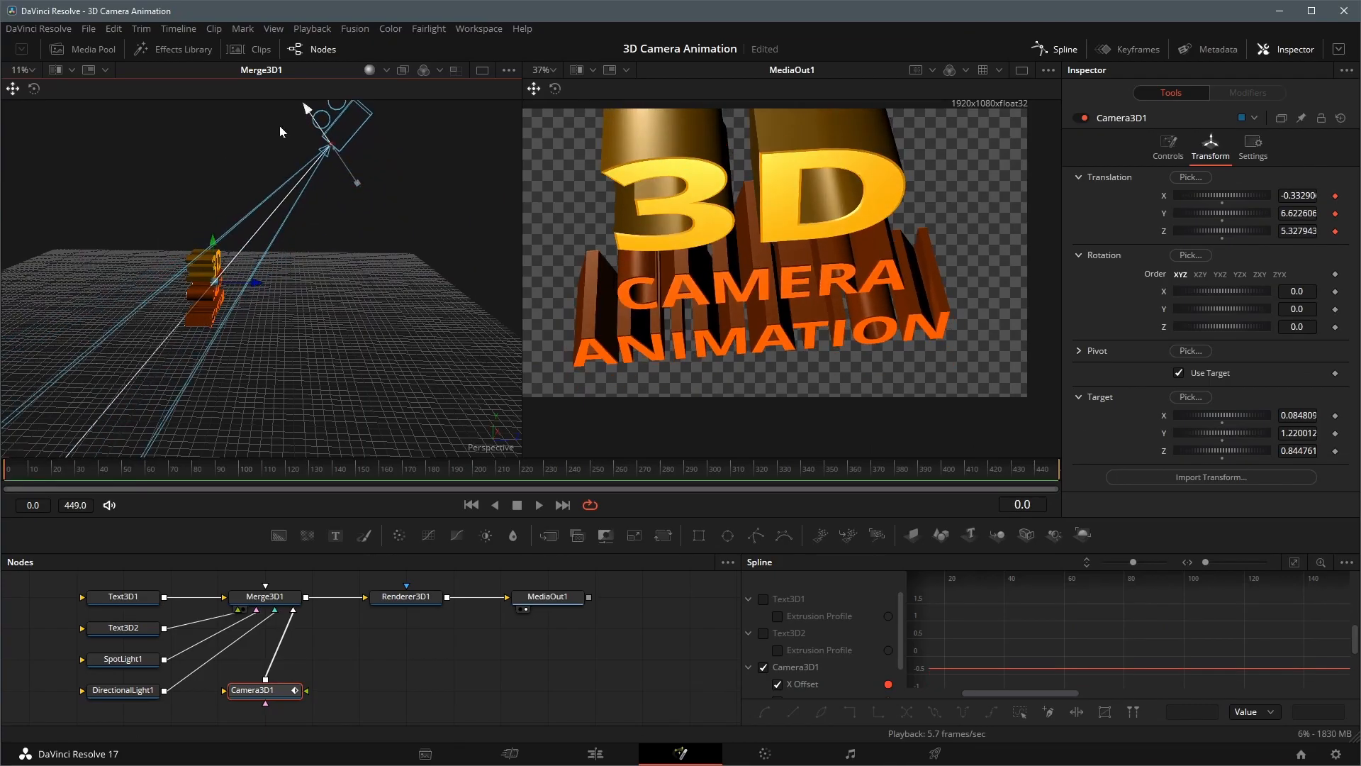
# Reposition the camera above the title at frame 0 to about X 0.01, Y 6.65, Z 3.72
pyautogui.moveTo(368, 234); pyautogui.dragTo(408, 277)
pyautogui.moveTo(414, 157); pyautogui.dragTo(301, 170)
pyautogui.moveTo(444, 253); pyautogui.dragTo(350, 241)
pyautogui.moveTo(392, 297)
pyautogui.mouseDown()
pyautogui.moveTo(400, 316)
pyautogui.moveTo(385, 278)
pyautogui.mouseUp()
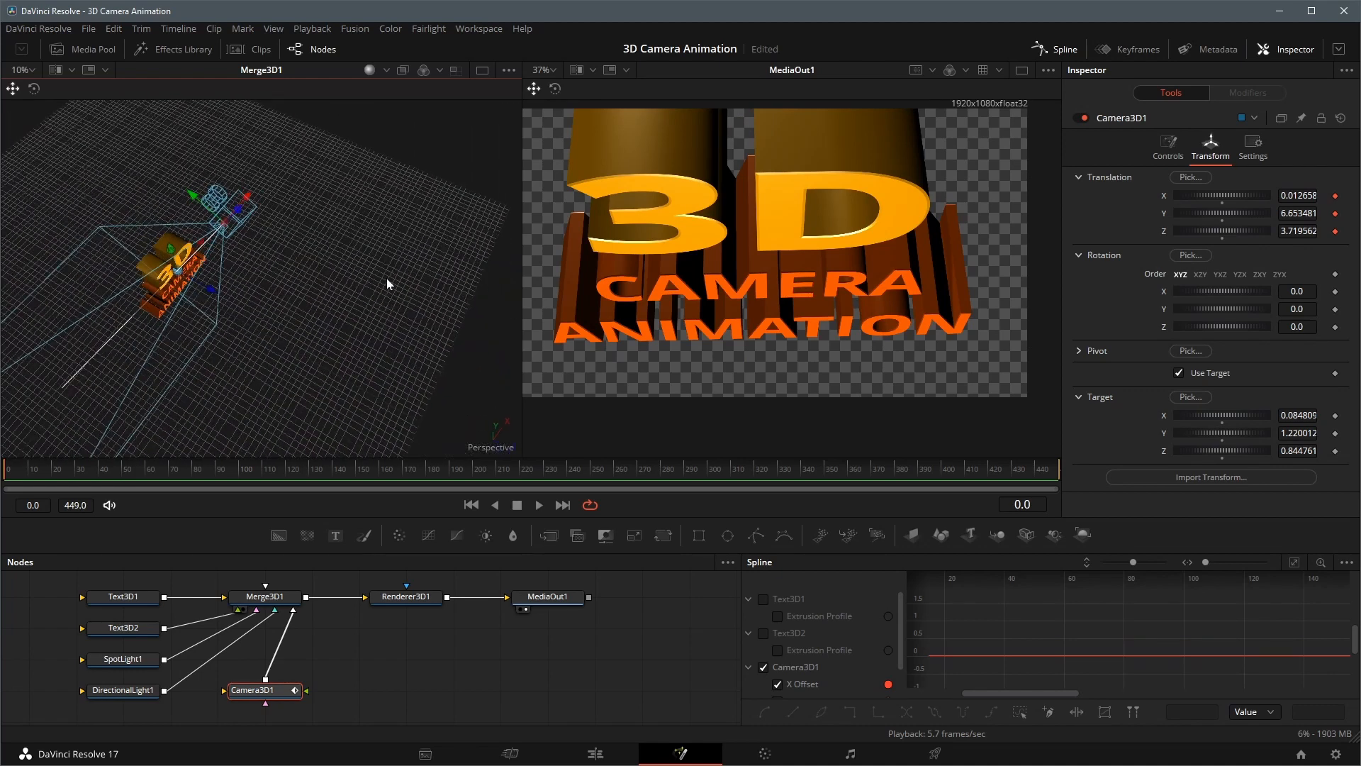
# At frame 160, lower the camera in front of the title to about X -0.13, Y -2.02, Z 9.22
pyautogui.click(381, 474)
pyautogui.moveTo(335, 364); pyautogui.dragTo(410, 253)
pyautogui.moveTo(410, 254); pyautogui.dragTo(336, 385)
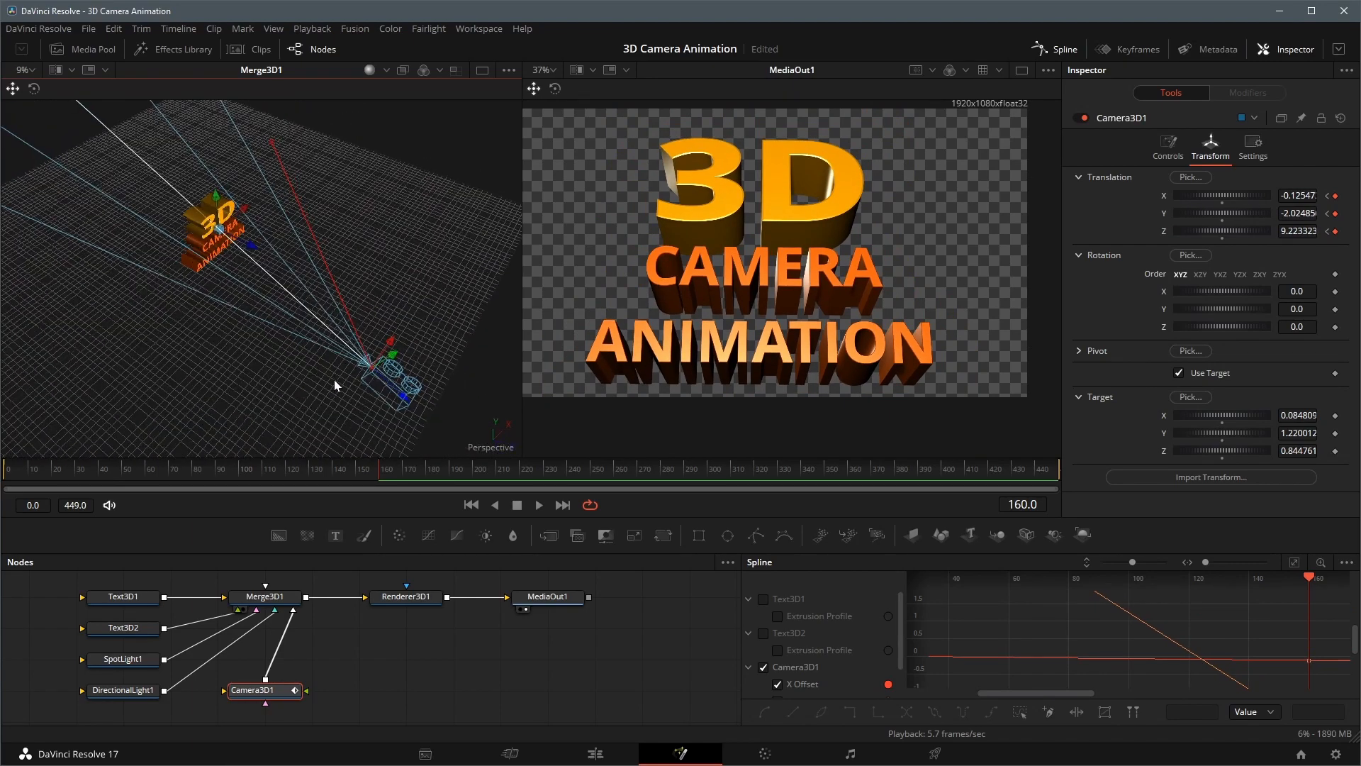
# At frame 300, shift the camera sideways to about X 5.73, Z 9.37, and play back the animation
pyautogui.click(708, 471)
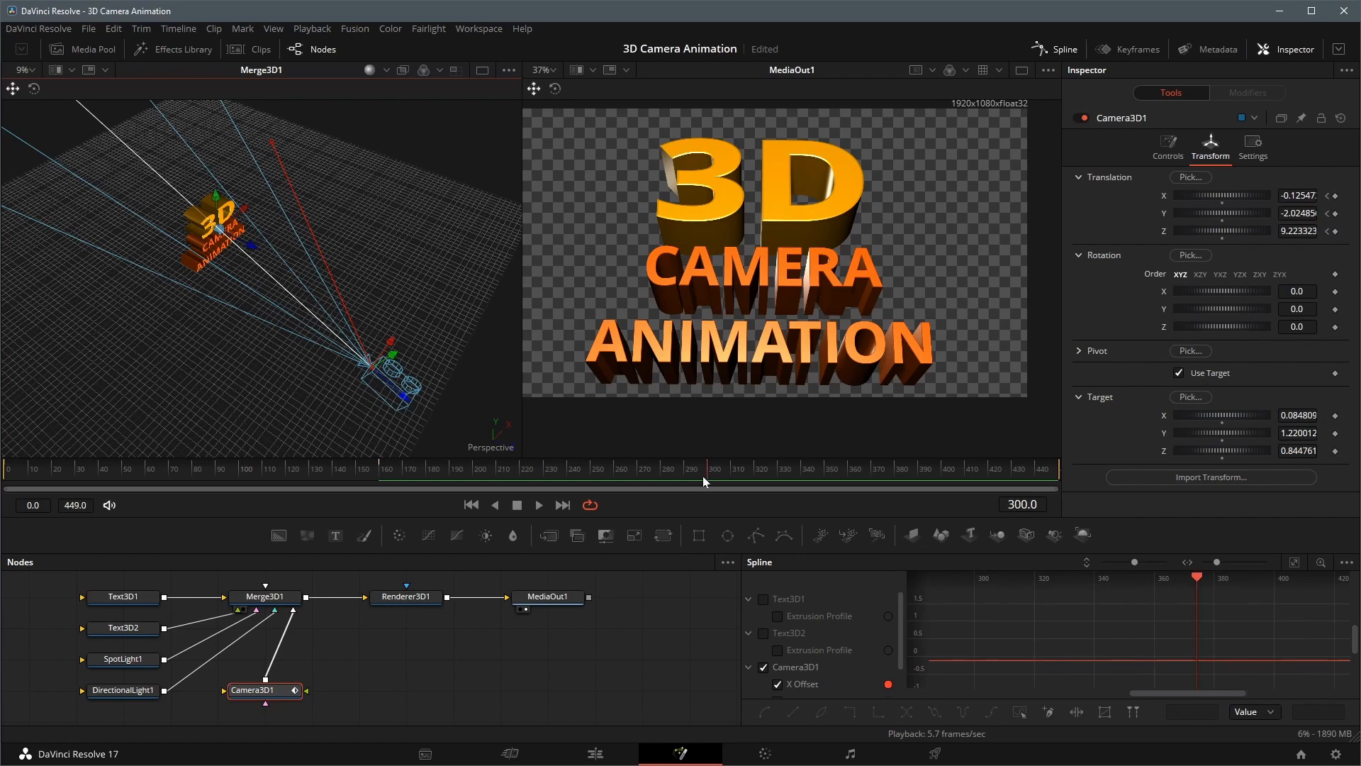
pyautogui.moveTo(440, 383); pyautogui.dragTo(407, 314)
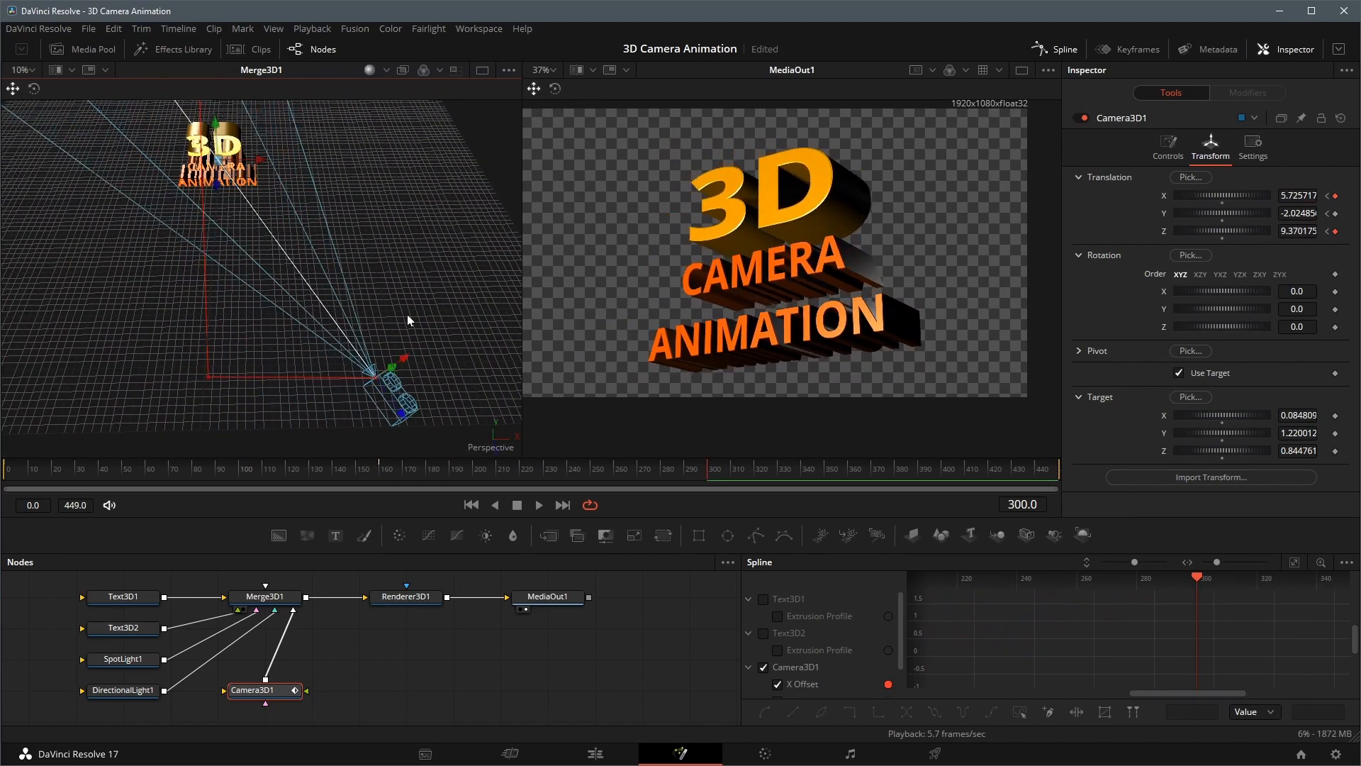
pyautogui.press('space')
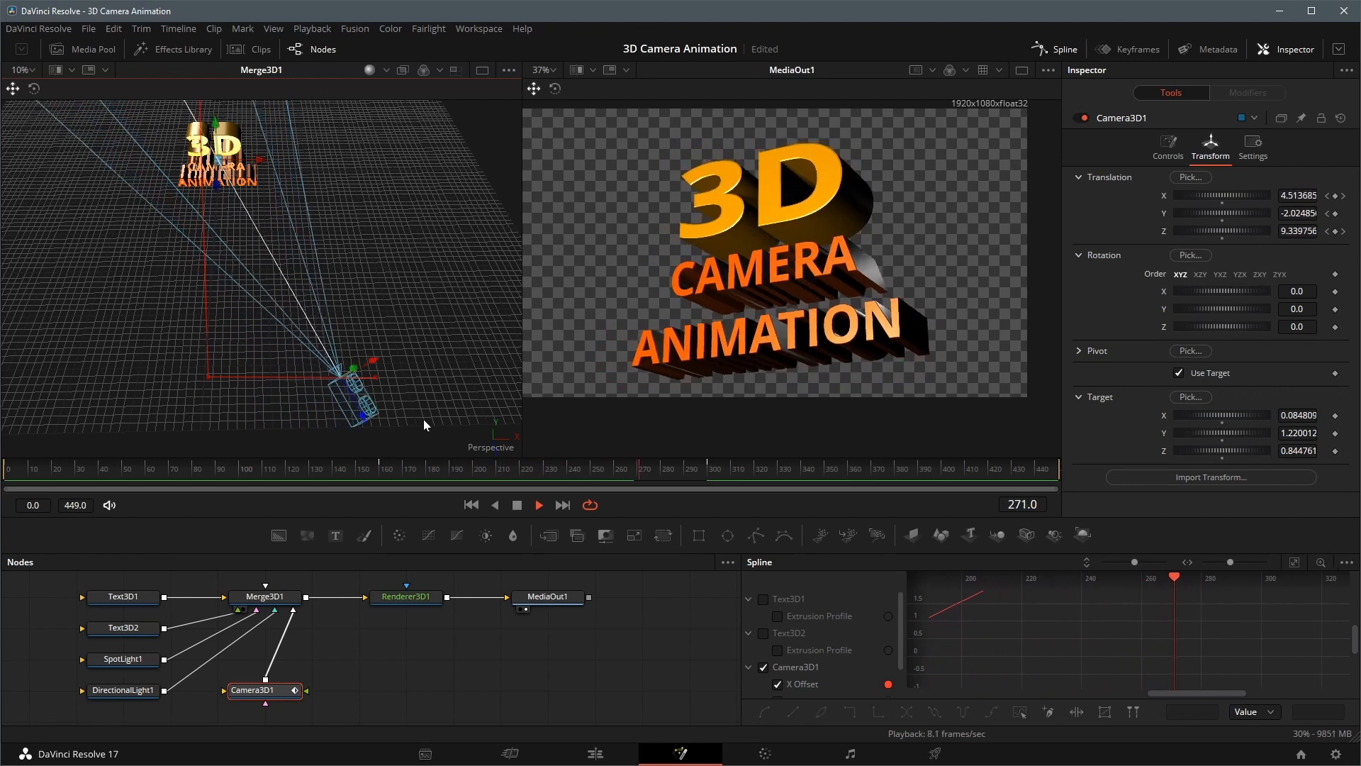
pyautogui.press('space')
# Widen the spline editor, fit the camera's offset curves, smooth all their keyframes, and play back the animation
pyautogui.moveTo(741, 613); pyautogui.dragTo(624, 613)
pyautogui.scroll(-2, 704, 637)
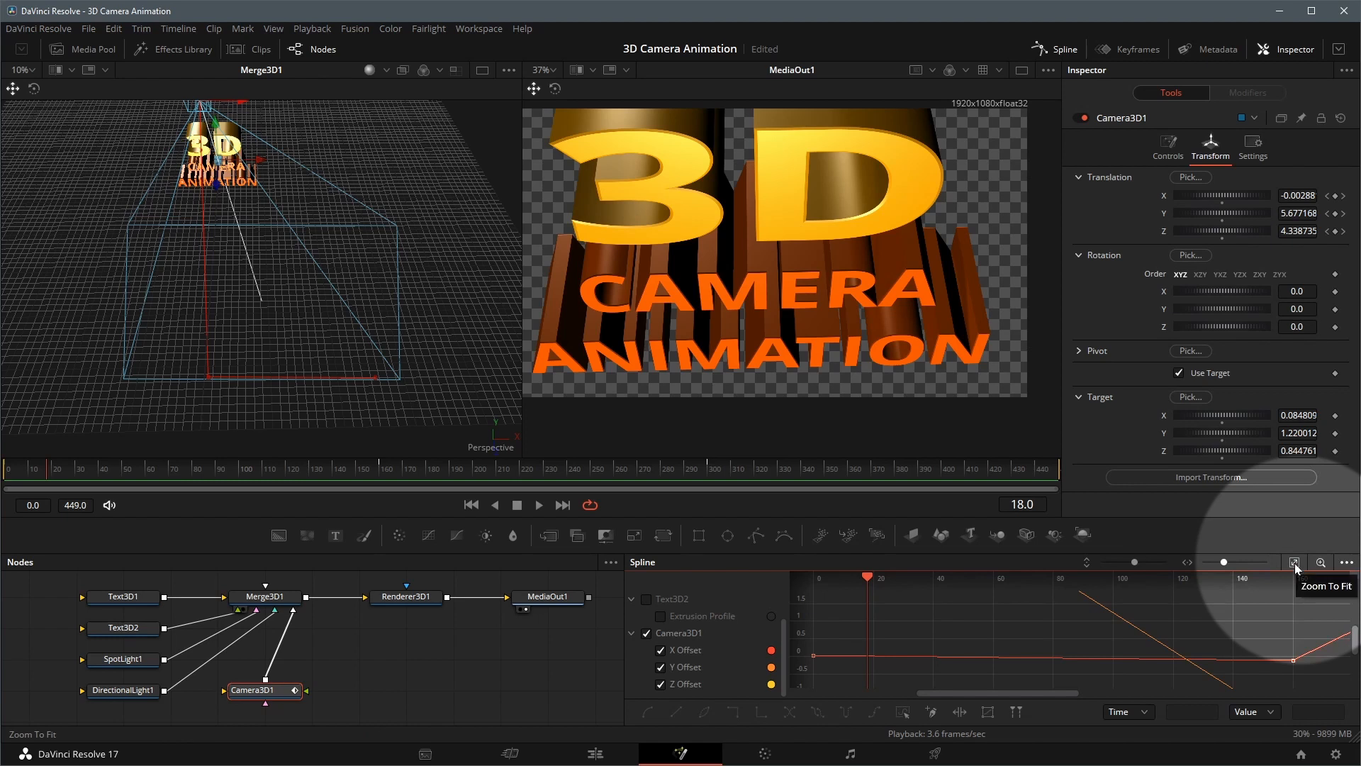
pyautogui.click(1295, 564)
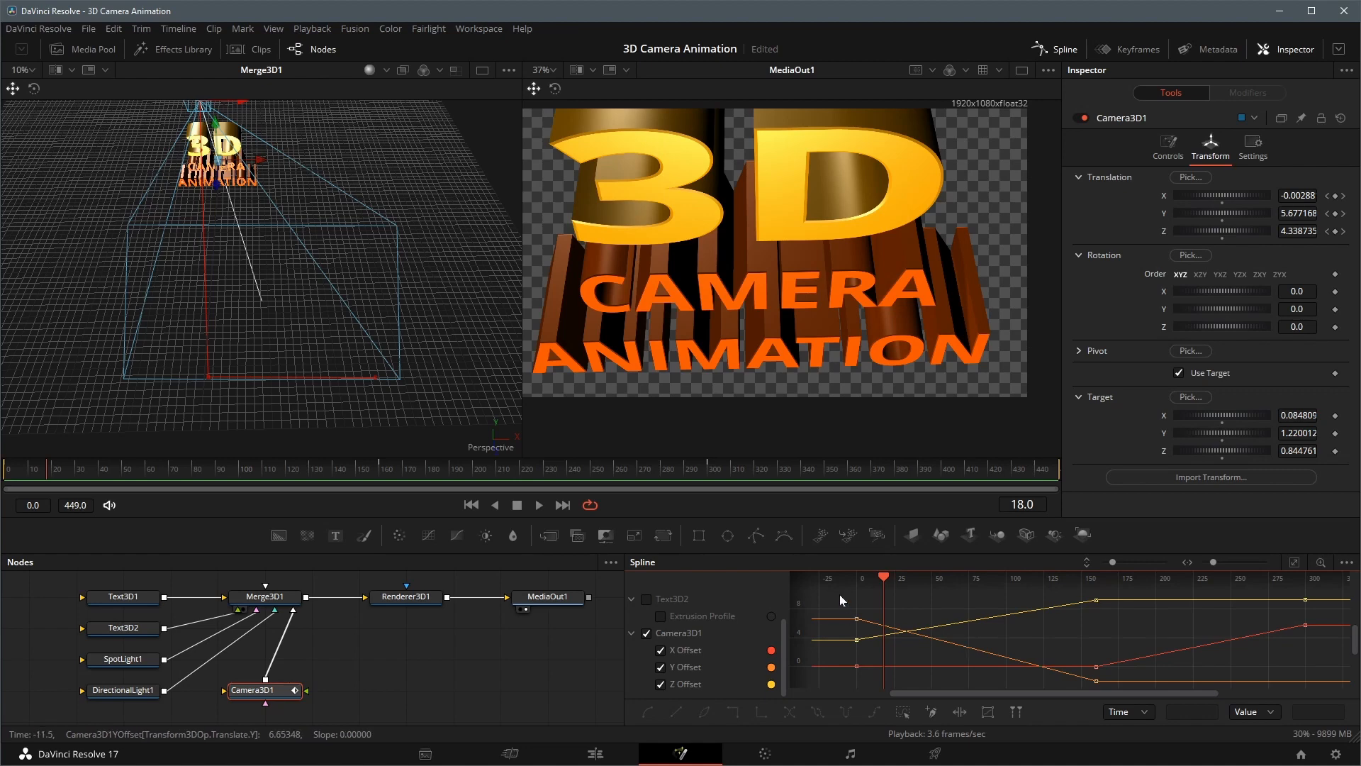
pyautogui.moveTo(845, 592); pyautogui.dragTo(1140, 692)
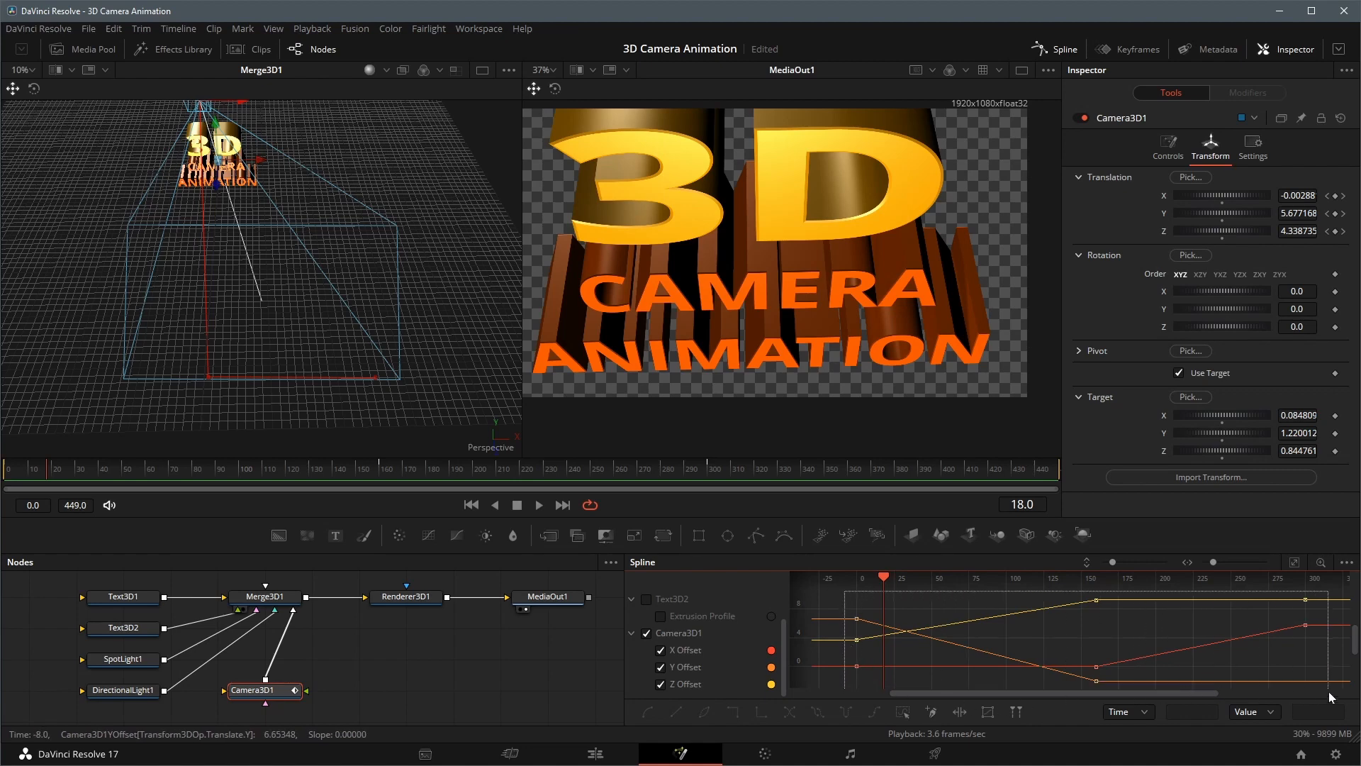
pyautogui.moveTo(1329, 692); pyautogui.dragTo(1340, 691)
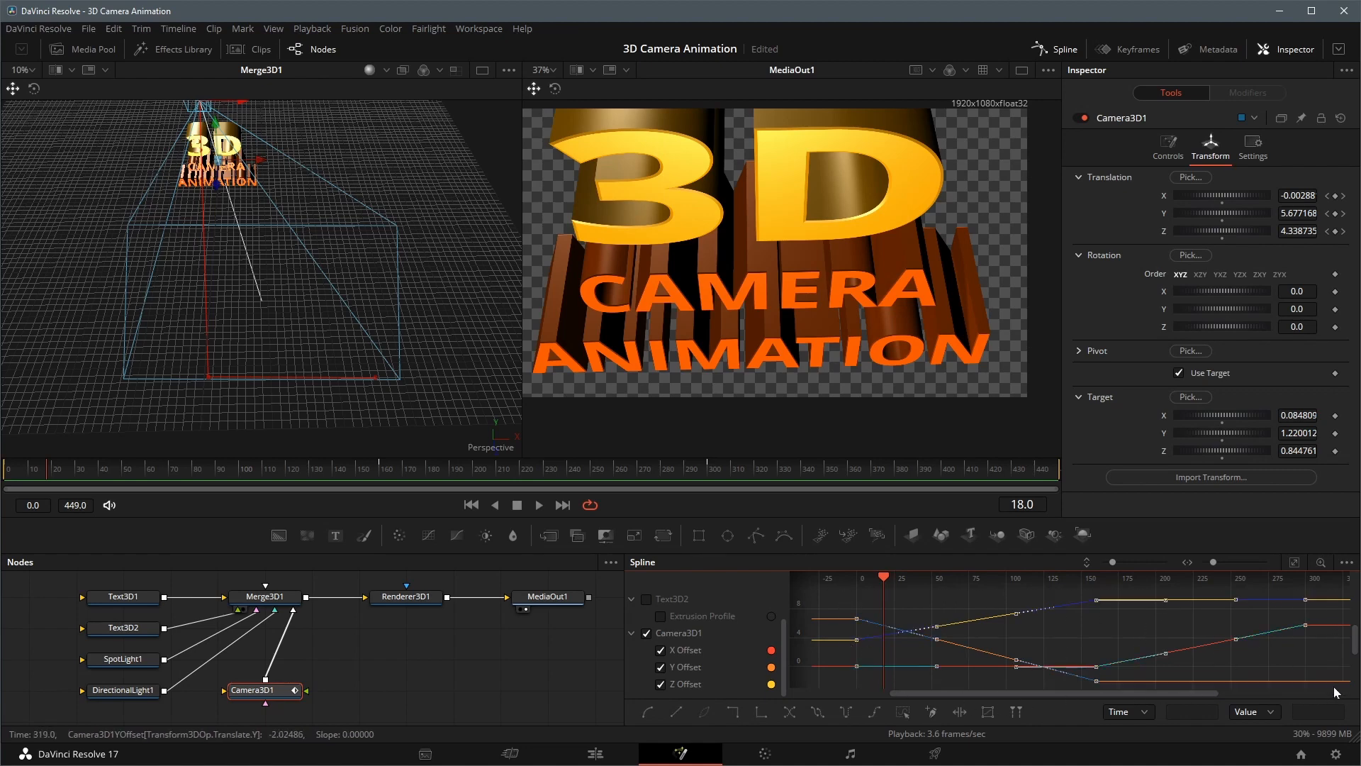
pyautogui.click(647, 713)
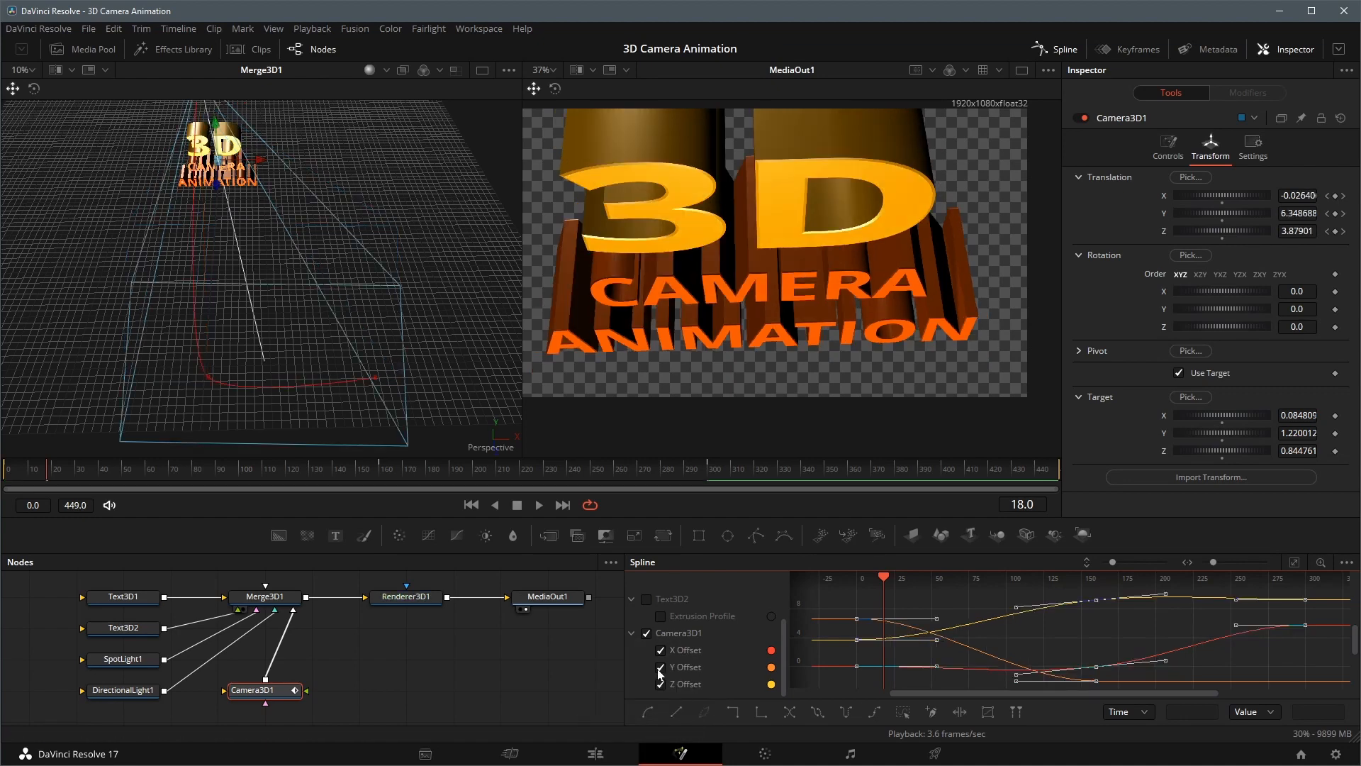
pyautogui.moveTo(442, 268); pyautogui.dragTo(390, 299)
pyautogui.click(538, 504)
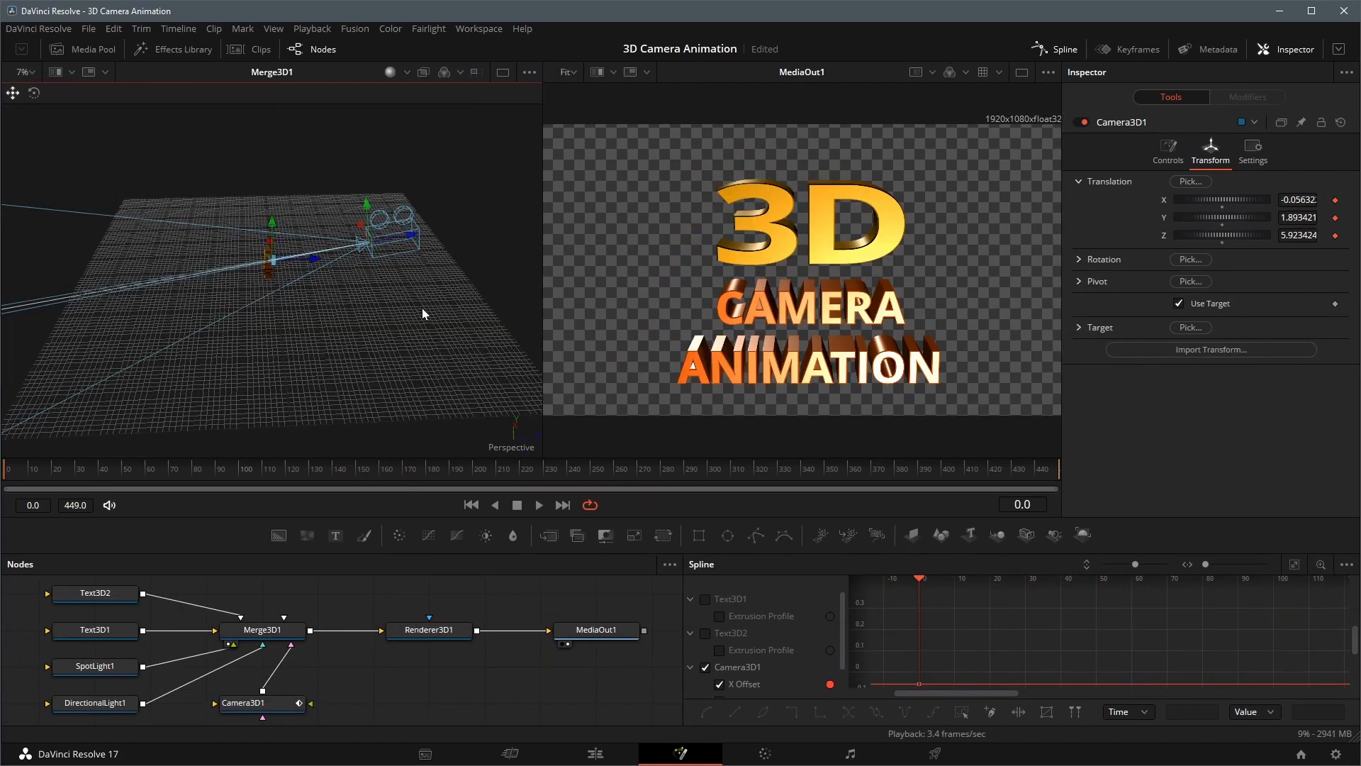
# Keyframe the camera's Translation around all sides of the title, returning it to about X -0.04, Z 5.71 at frame 399
pyautogui.moveTo(423, 307); pyautogui.dragTo(357, 333)
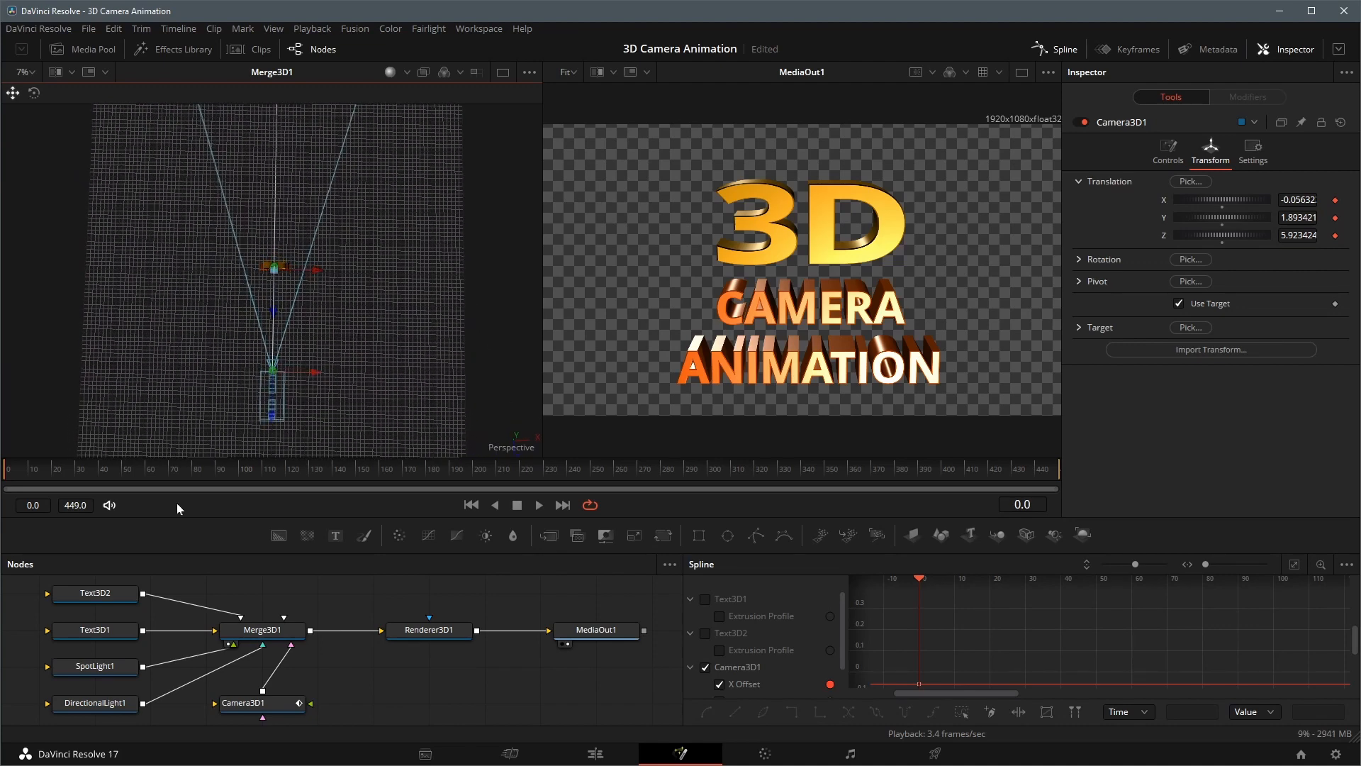
pyautogui.click(239, 477)
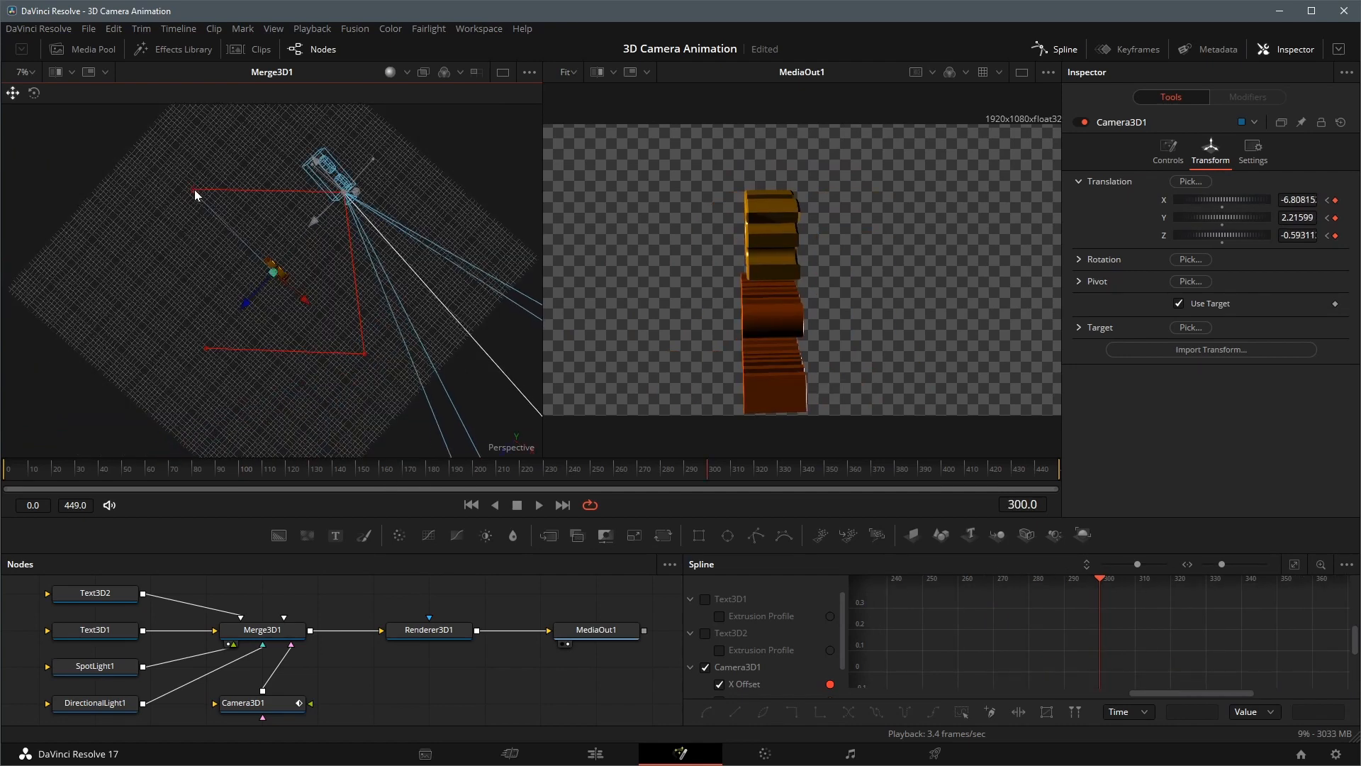
pyautogui.click(940, 475)
pyautogui.moveTo(192, 190); pyautogui.dragTo(200, 345)
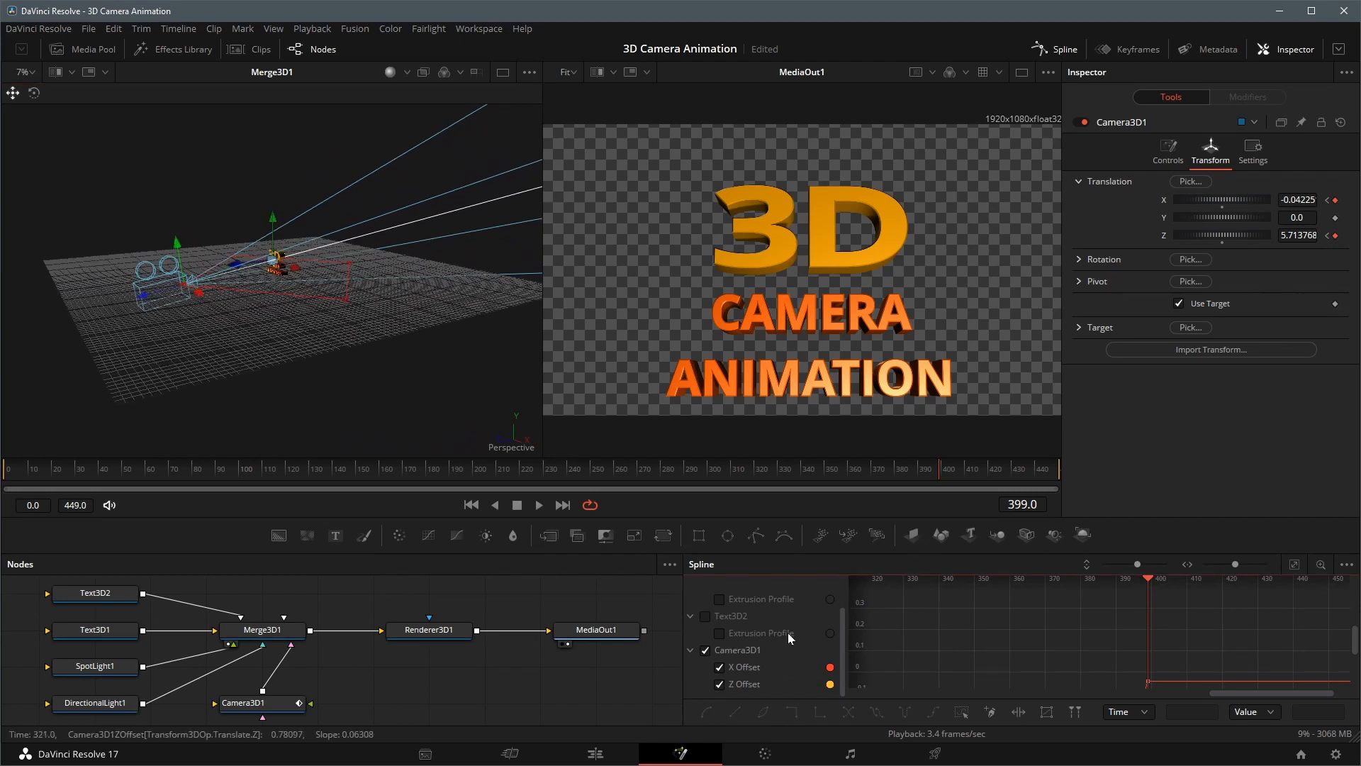
# Fit the orbiting camera's X and Z Offset curves in the spline editor and smooth all their keyframes
pyautogui.click(1294, 564)
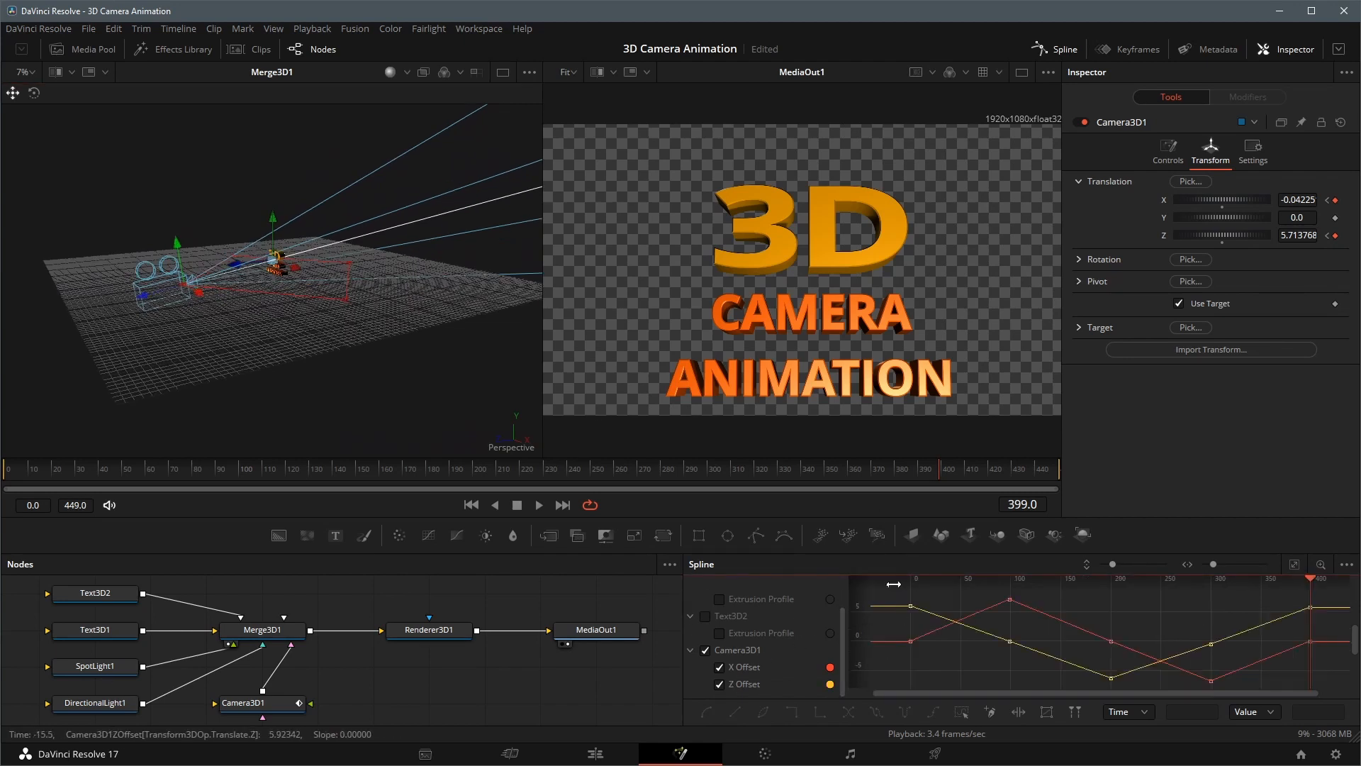
pyautogui.click(706, 712)
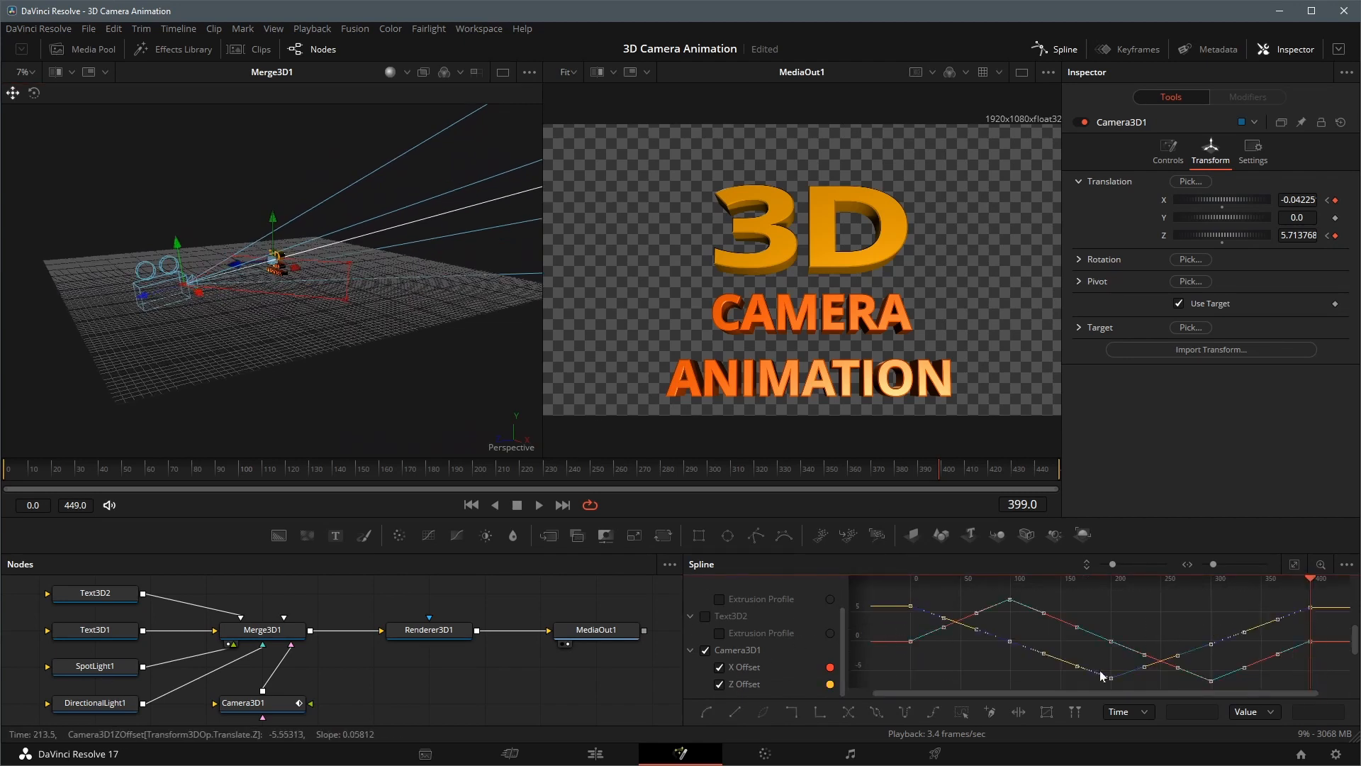
pyautogui.click(706, 713)
# Steepen the Z Offset curve's handles at frames 99 and 300 to round the camera path, and play back the orbit
pyautogui.moveTo(98, 332); pyautogui.dragTo(361, 380)
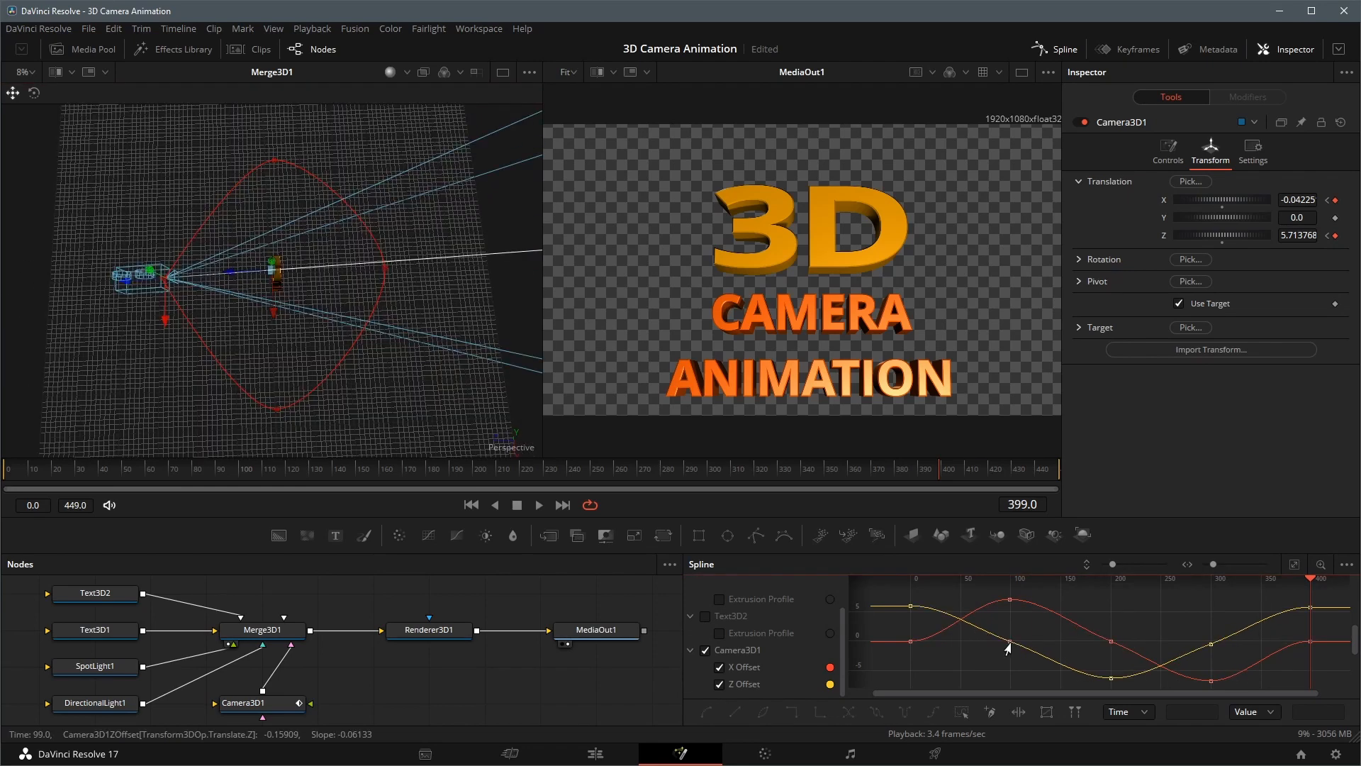
pyautogui.click(1010, 642)
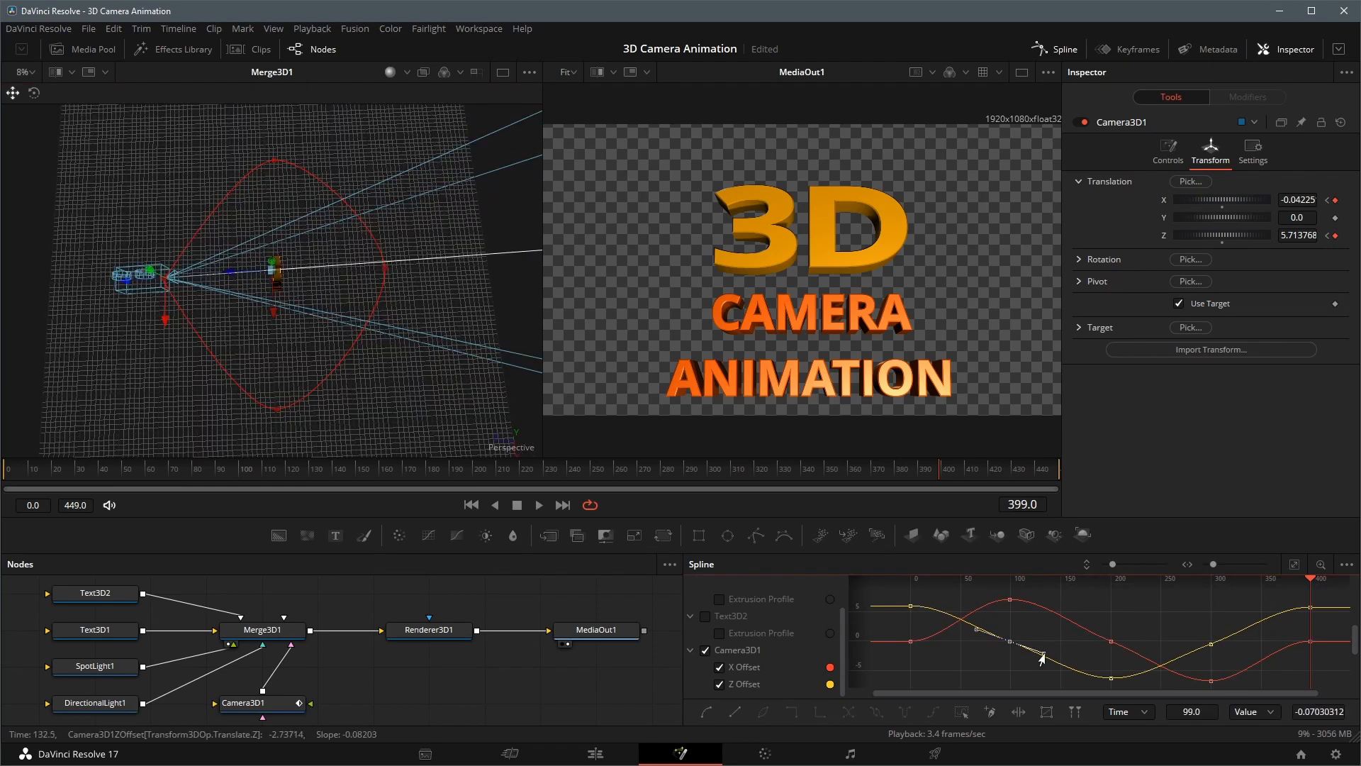
pyautogui.moveTo(1041, 655); pyautogui.dragTo(1031, 676)
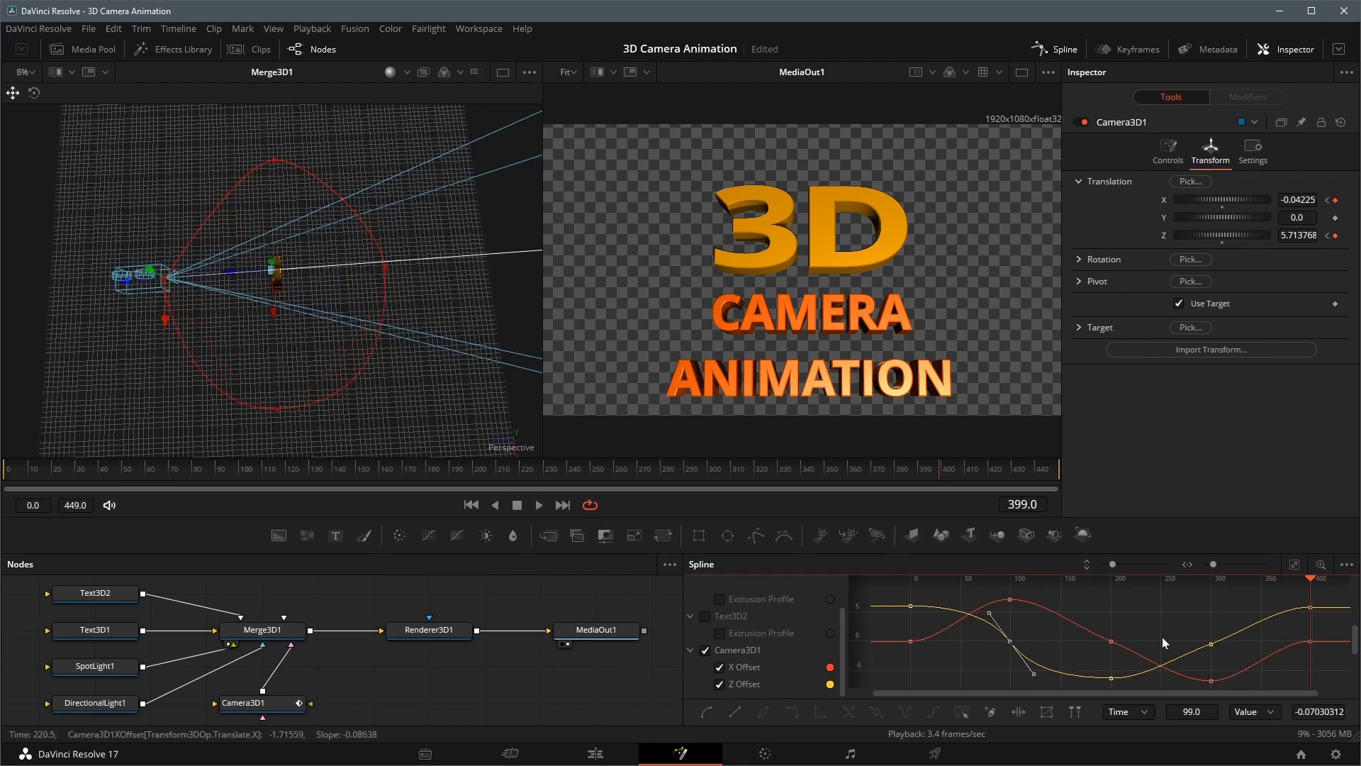
pyautogui.moveTo(1240, 636); pyautogui.dragTo(1235, 615)
pyautogui.click(538, 504)
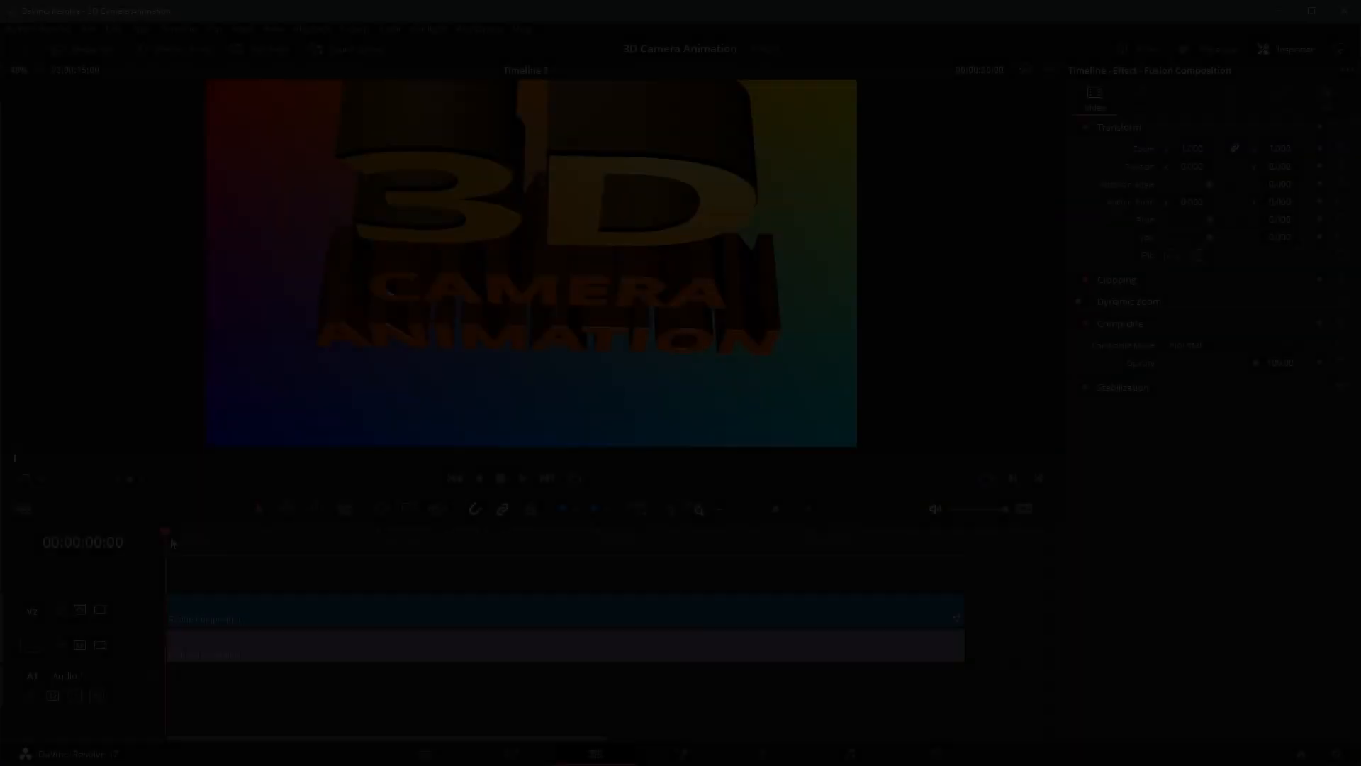
pyautogui.press('space')
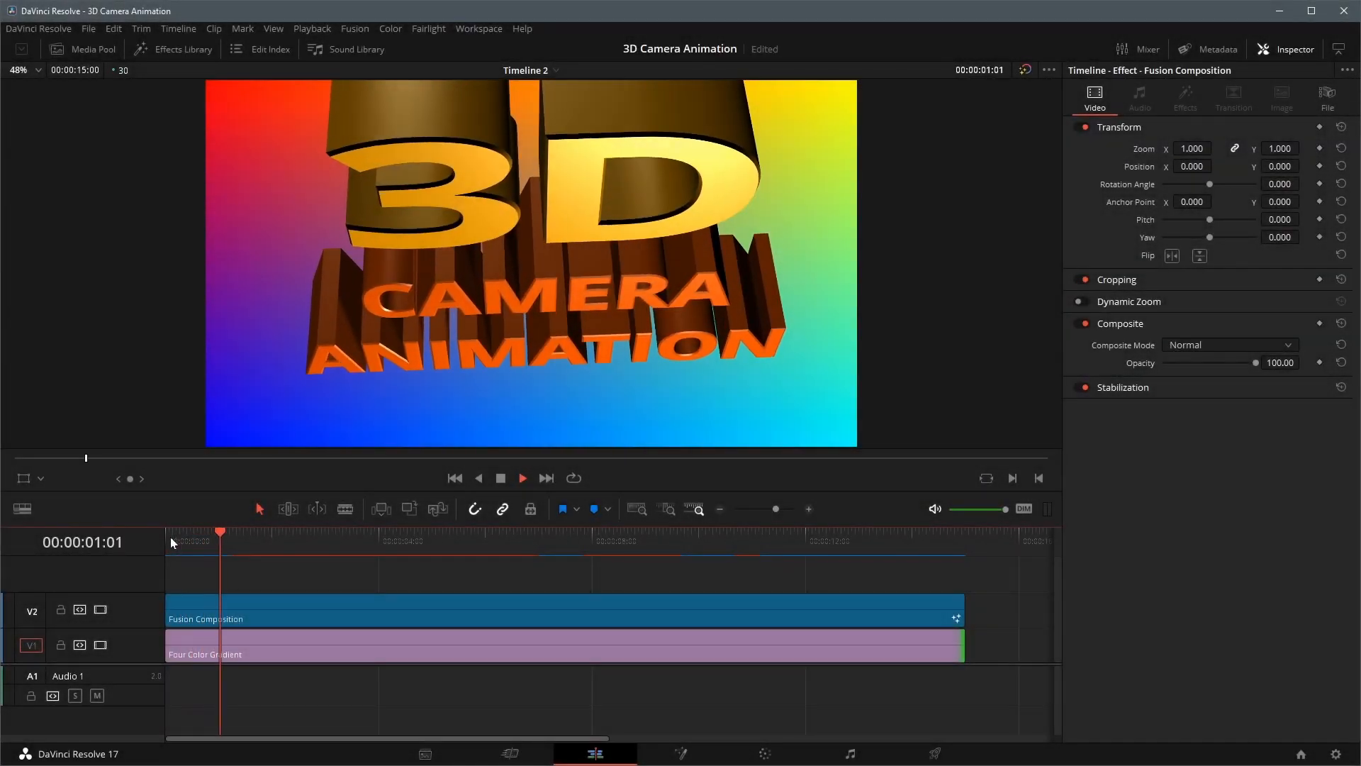